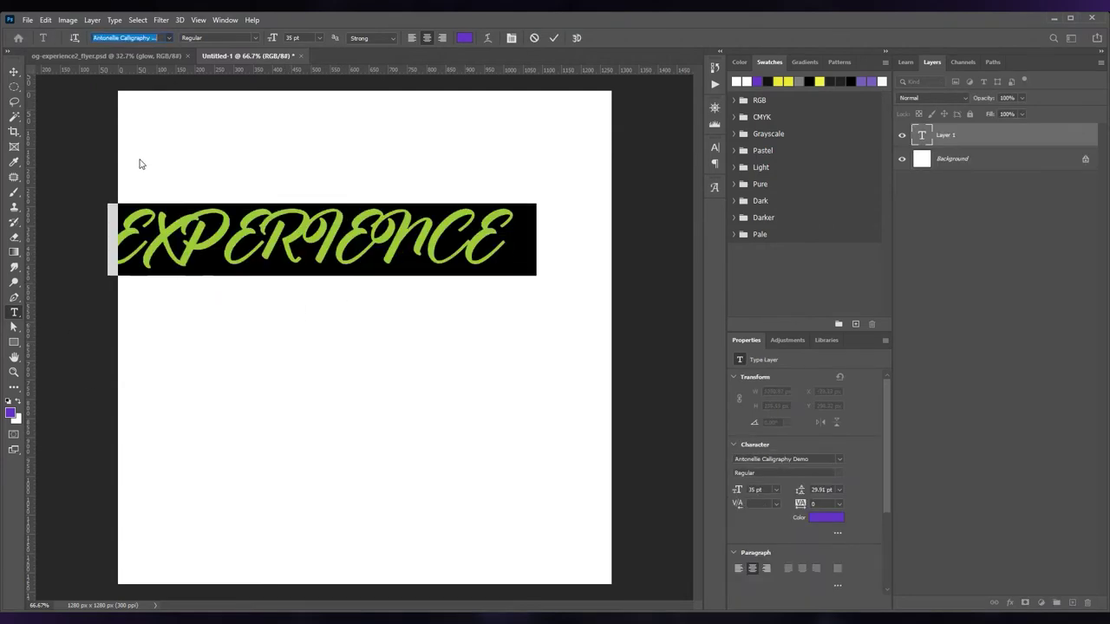
# Set EXPERIENCE to 86 pt and centre it on the canvas.
pyautogui.write('86')
pyautogui.click(14, 71)
pyautogui.moveTo(299, 258); pyautogui.dragTo(343, 248)
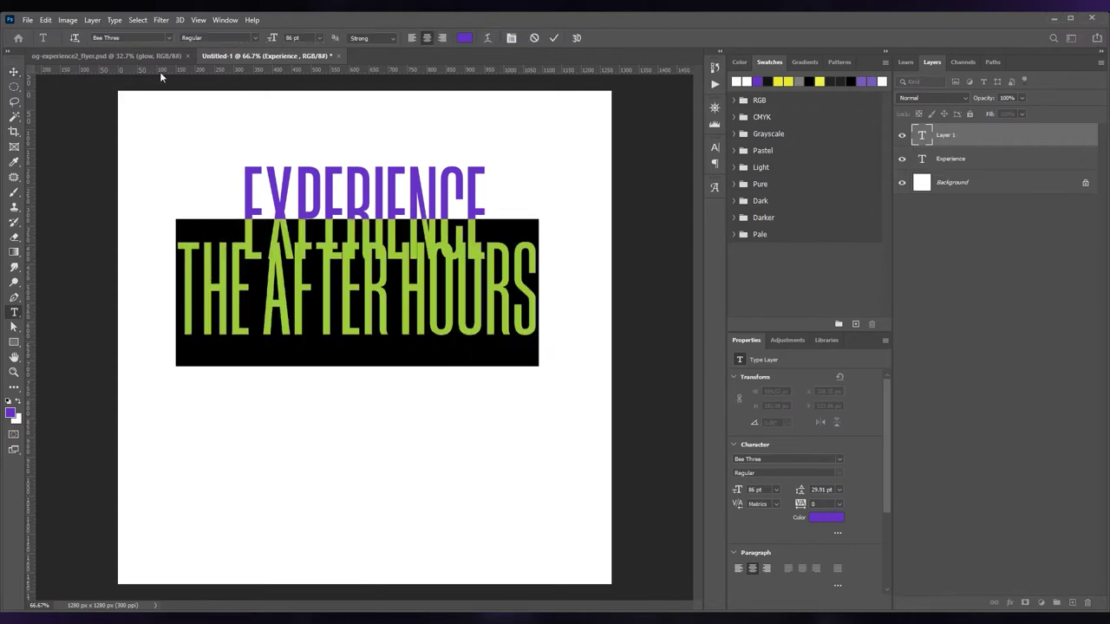
# Resize THE AFTER HOURS to 18 pt and place it just above EXPERIENCE.
pyautogui.click(293, 37)
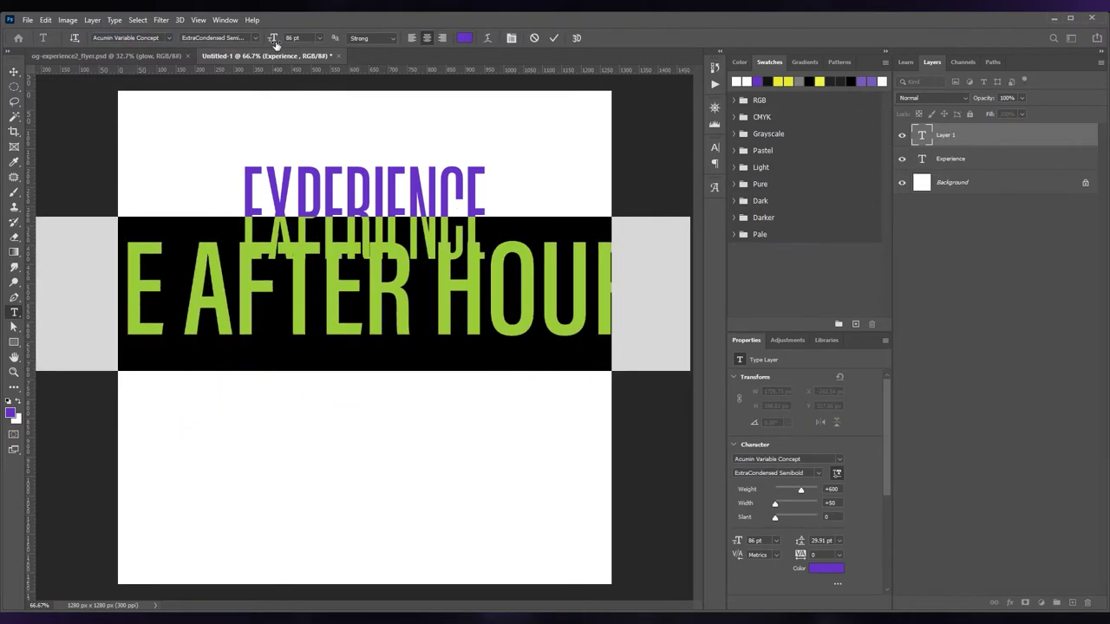
pyautogui.write('18')
pyautogui.press('Return')
pyautogui.hotkey('ctrl', 'Return')
pyautogui.press('v')
pyautogui.moveTo(321, 335); pyautogui.dragTo(322, 167)
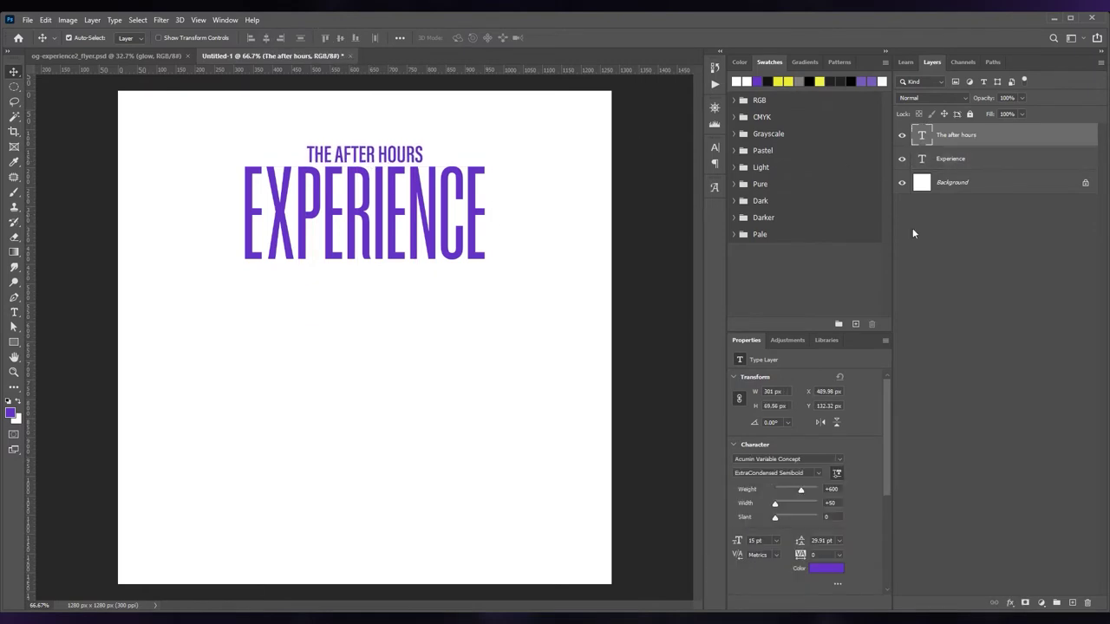
# Scale both headings up together to fill the canvas width.
pyautogui.hotkey('ctrl', 't')
pyautogui.moveTo(485, 260); pyautogui.dragTo(613, 329)
pyautogui.press('Return')
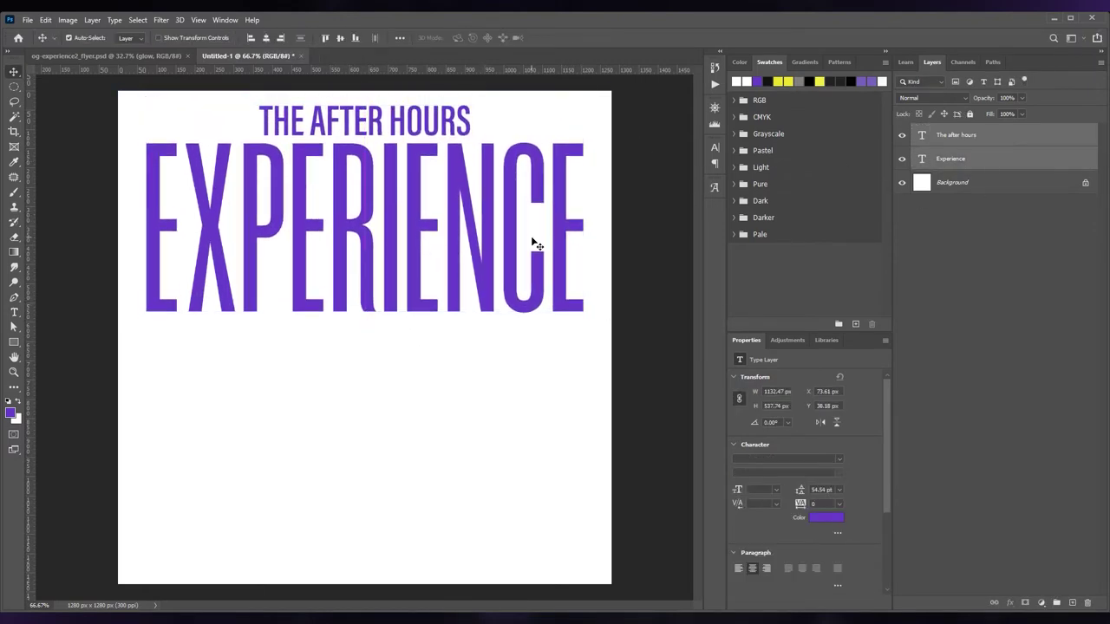
pyautogui.click(533, 240)
# Add ONE NIGHT ONLY in Acumin Variable Concept, centred under EXPERIENCE.
pyautogui.press('t')
pyautogui.click(384, 391)
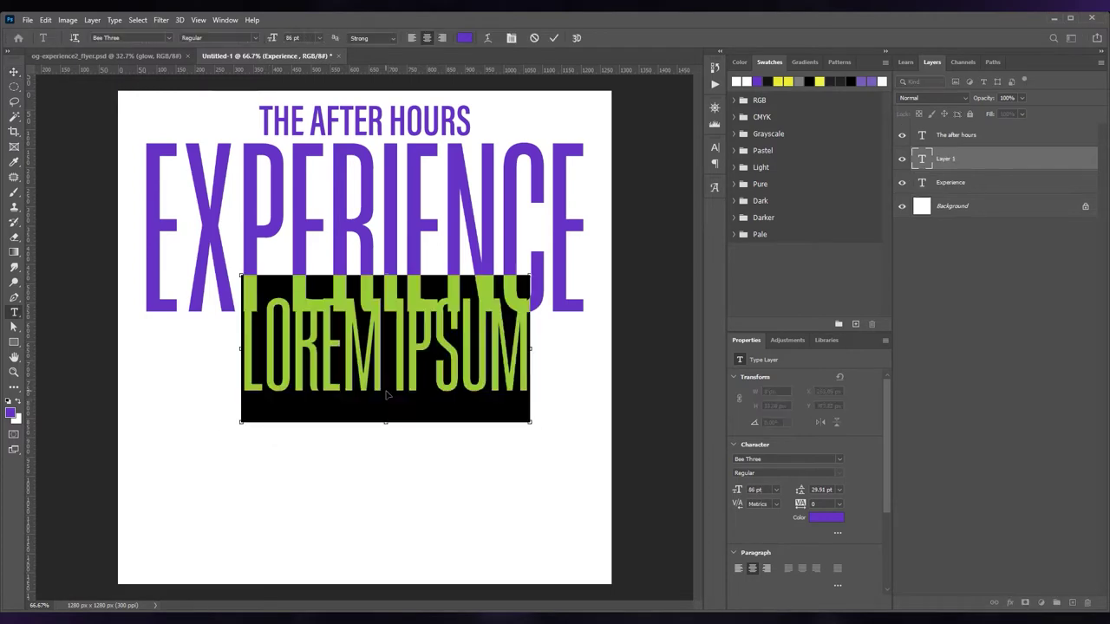
pyautogui.write('ONE NIGHT ONLY')
pyautogui.click(175, 38)
pyautogui.write('Acumin Variable Concept')
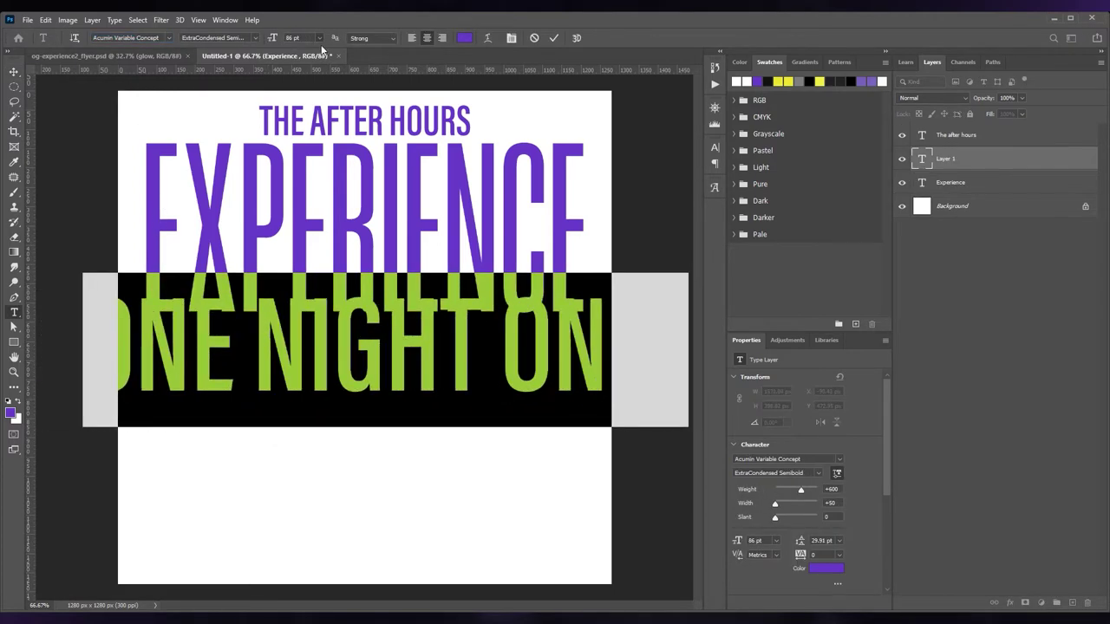
pyautogui.moveTo(412, 405); pyautogui.dragTo(377, 347)
# Fill the Background layer with black.
pyautogui.click(997, 205)
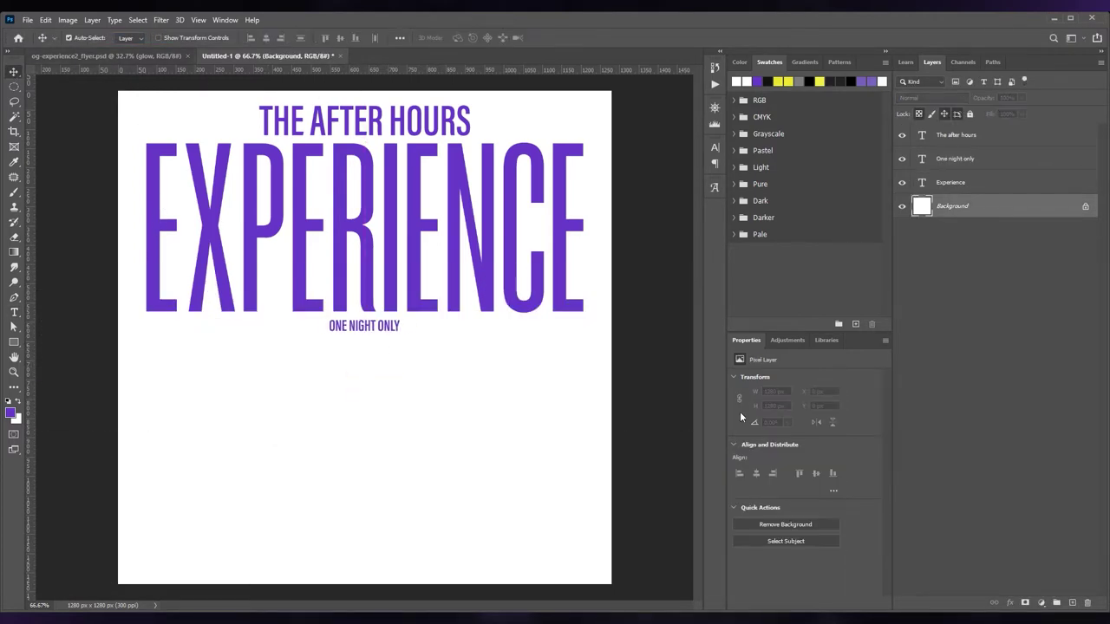
pyautogui.click(808, 80)
pyautogui.hotkey('alt', 'BackSpace')
# Retype the title in title case as 'The After Hours'.
pyautogui.click(326, 295)
pyautogui.press('t')
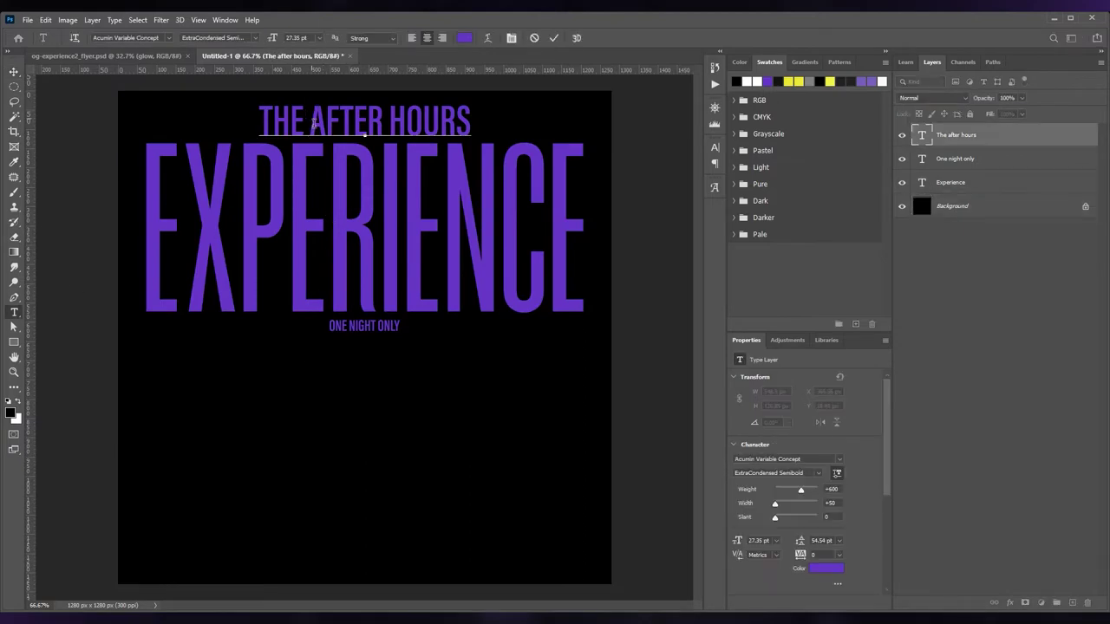
pyautogui.moveTo(309, 121); pyautogui.dragTo(392, 121)
pyautogui.hotkey('ctrl', 'a')
pyautogui.hotkey('ctrl', 'shift', 'k')
pyautogui.moveTo(321, 126); pyautogui.dragTo(401, 121)
pyautogui.write('AH')
pyautogui.hotkey('ctrl', 'a')
# Apply the Antonelle Calligraphy font to the title.
pyautogui.click(124, 37)
pyautogui.write('Another DangerAntonelle')
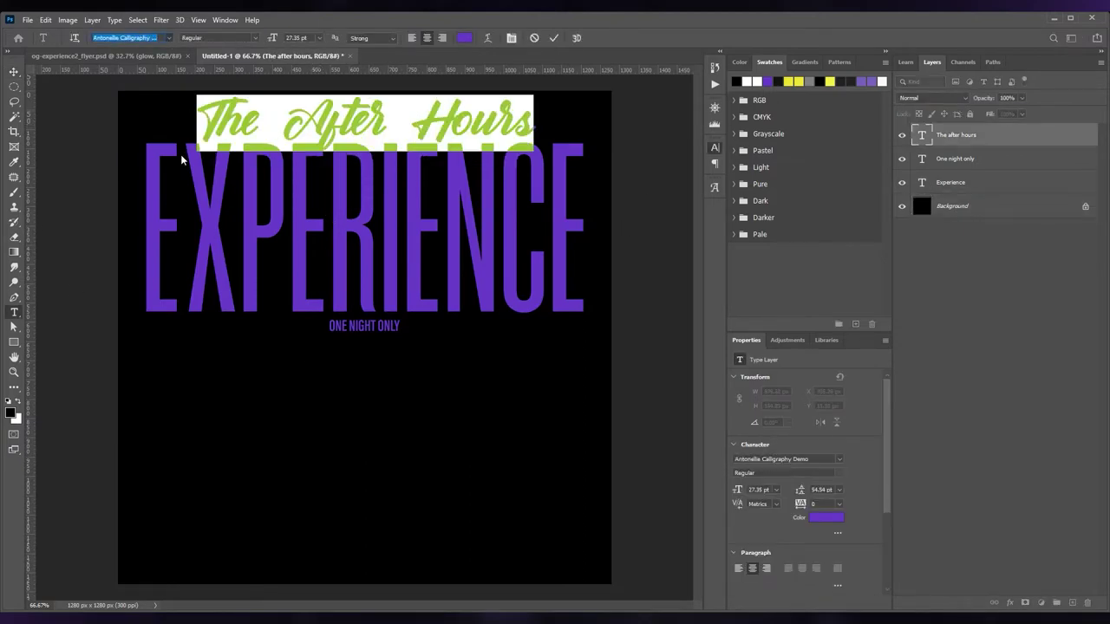
pyautogui.press('Return')
# Try several fonts on the title, settle on Lamar Pen, and commit it in white.
pyautogui.click(262, 106)
pyautogui.hotkey('ctrl', 'a')
pyautogui.press('Down')
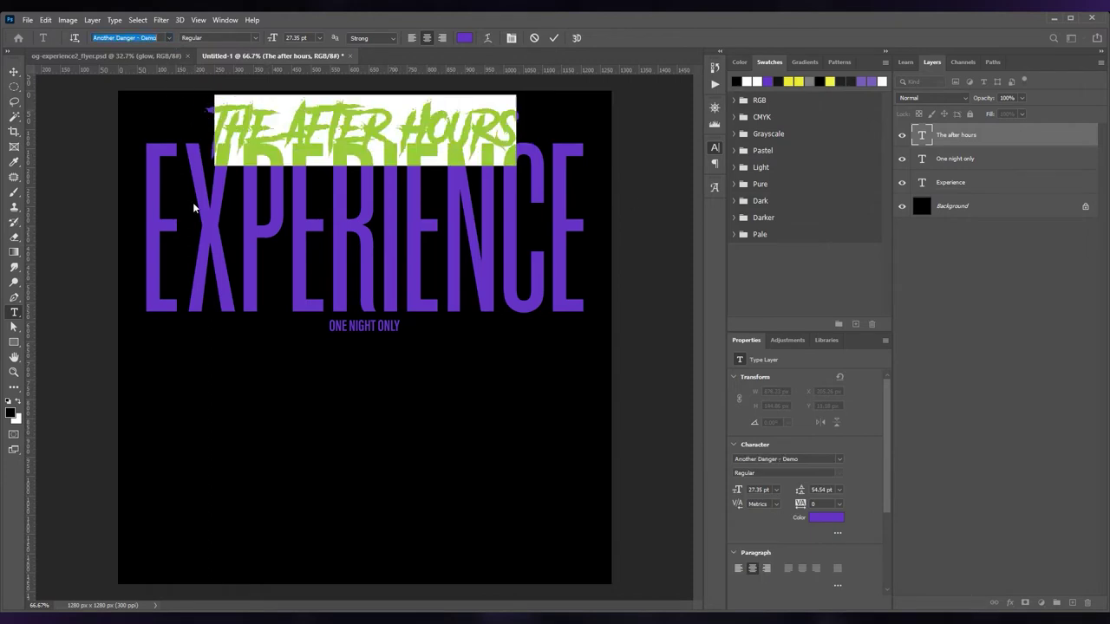
pyautogui.press('Down')
pyautogui.press('Down')
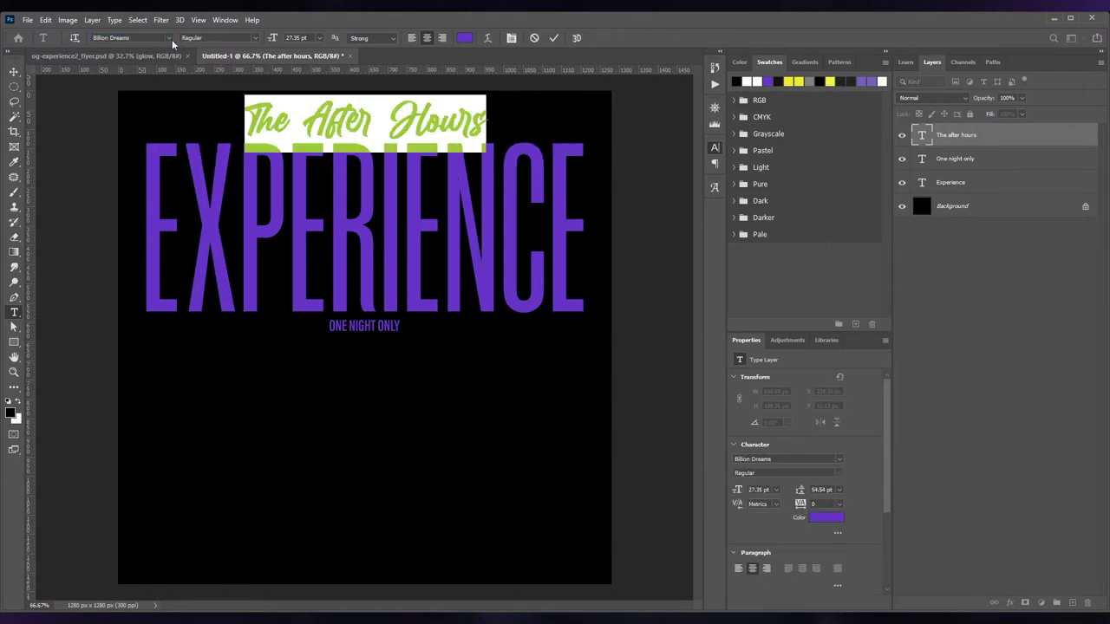
pyautogui.press('Down')
pyautogui.press('Down')
pyautogui.press('Down')
pyautogui.press('Down')
pyautogui.press('Down')
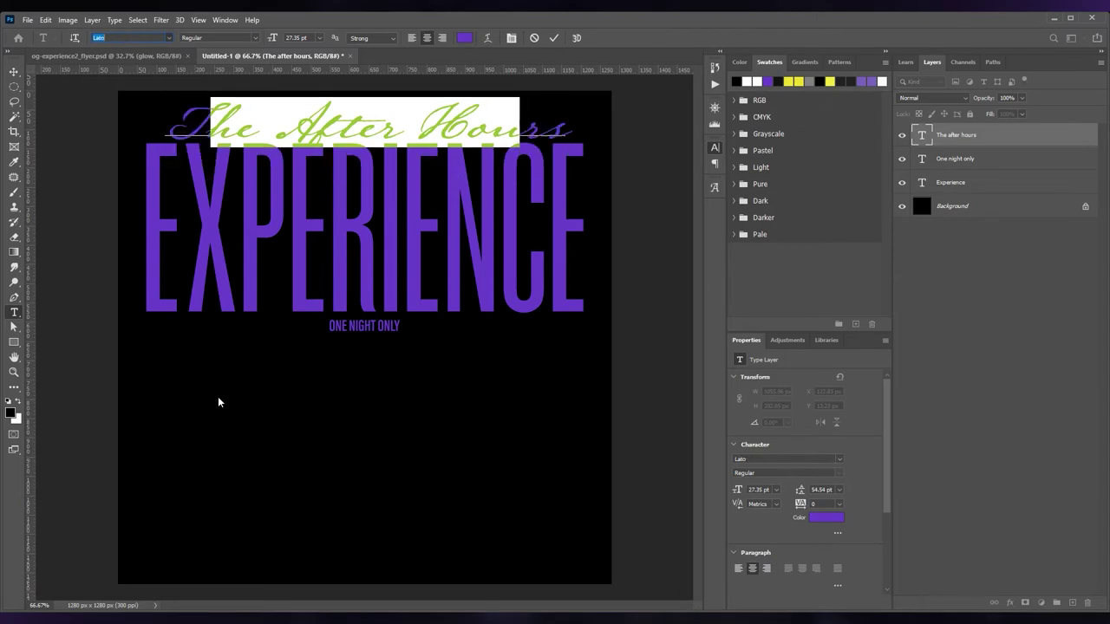
pyautogui.press('Down')
pyautogui.press('Down')
pyautogui.press('Down')
pyautogui.press('Down')
pyautogui.press('Down')
pyautogui.press('Up')
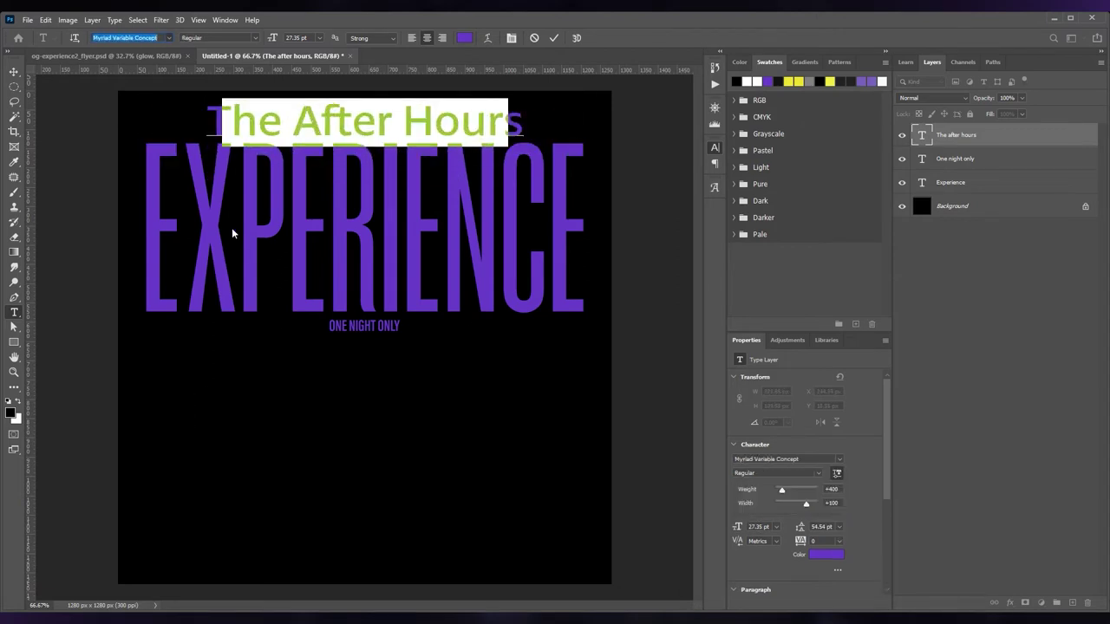
pyautogui.press('Up')
pyautogui.press('Up')
pyautogui.press('Up')
pyautogui.press('Up')
pyautogui.press('Up')
pyautogui.hotkey('ctrl', 'Return')
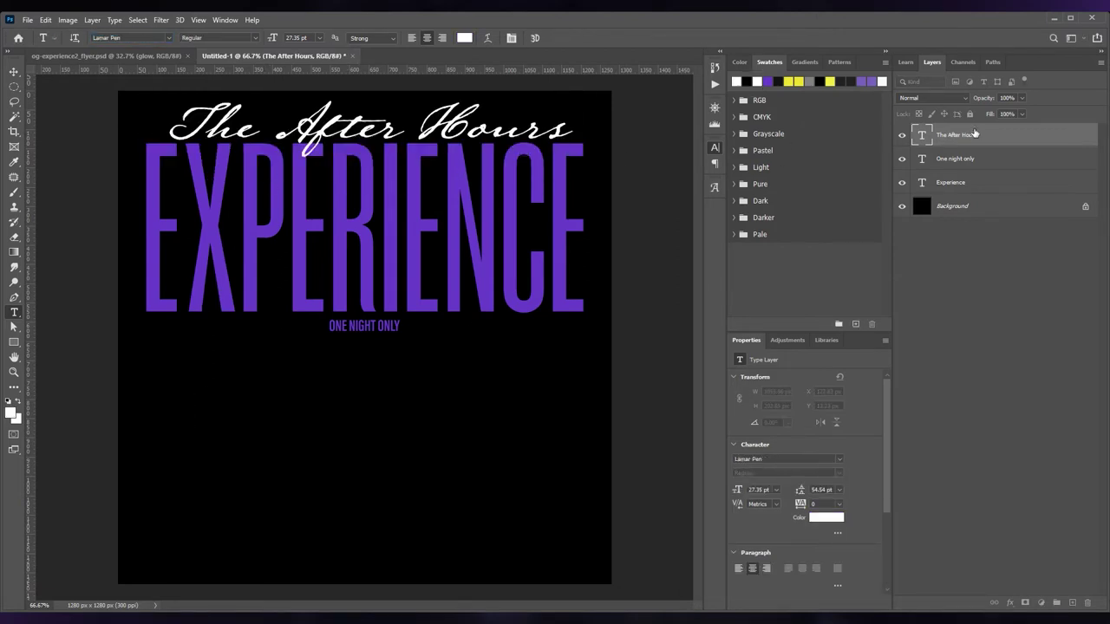
# Enlarge ONE NIGHT ONLY to 23 pt and move it left under EXPERIENCE.
pyautogui.press('v')
pyautogui.doubleClick(355, 328)
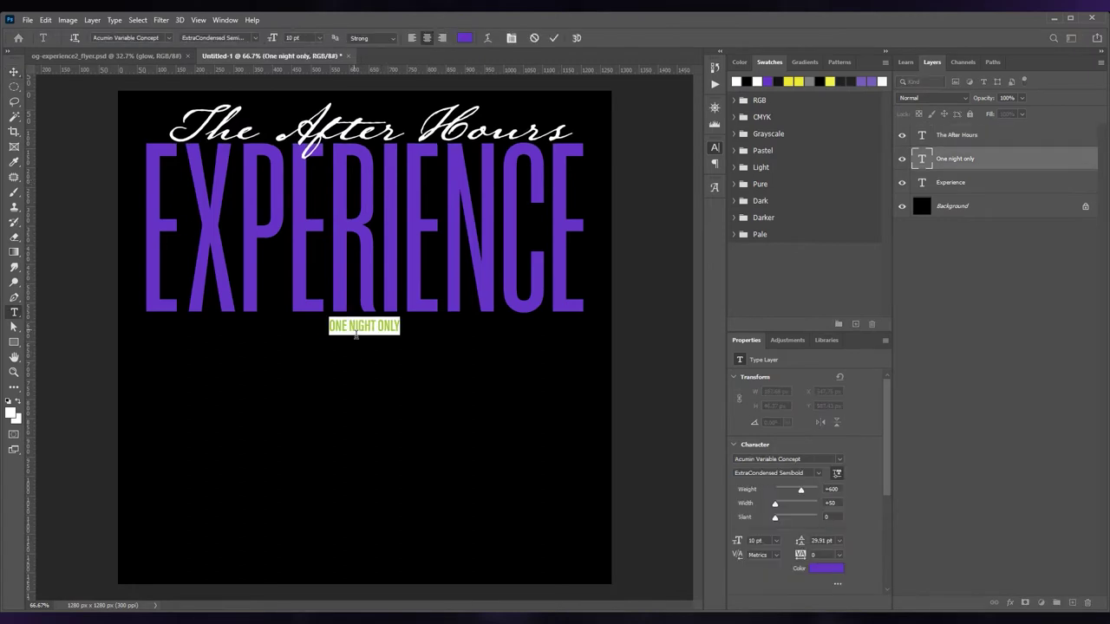
pyautogui.moveTo(275, 38); pyautogui.dragTo(312, 38)
pyautogui.hotkey('ctrl', 'Return')
pyautogui.press('v')
pyautogui.moveTo(344, 328); pyautogui.dragTo(226, 329)
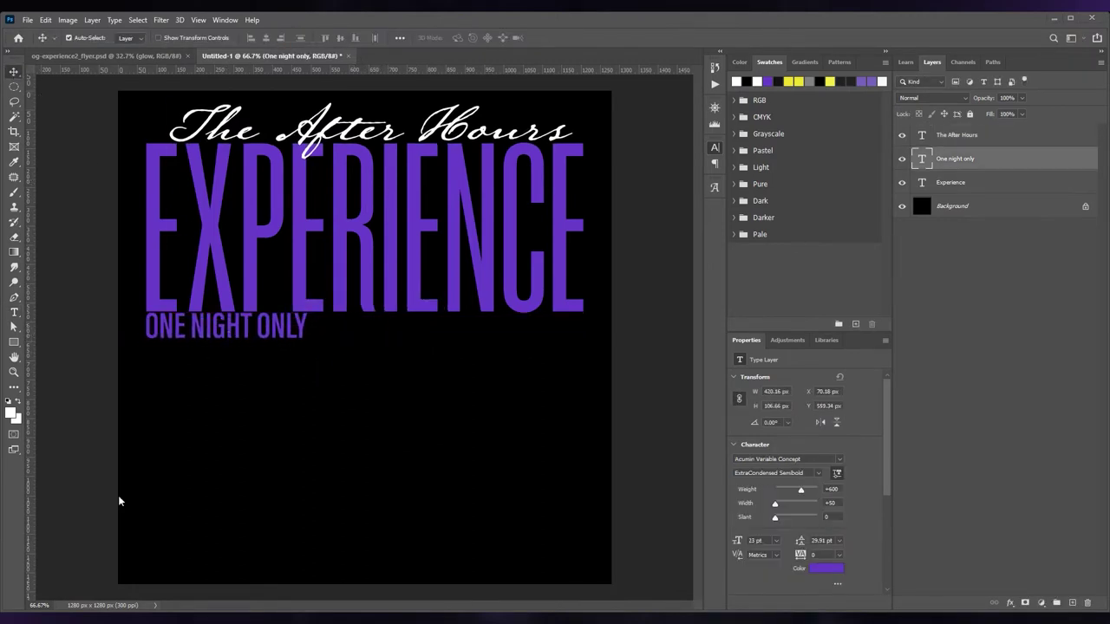
# Add the venue address line at the bottom in white, 6 pt, widely tracked.
pyautogui.press('t')
pyautogui.click(278, 513)
pyautogui.write('1812 D.B. T')
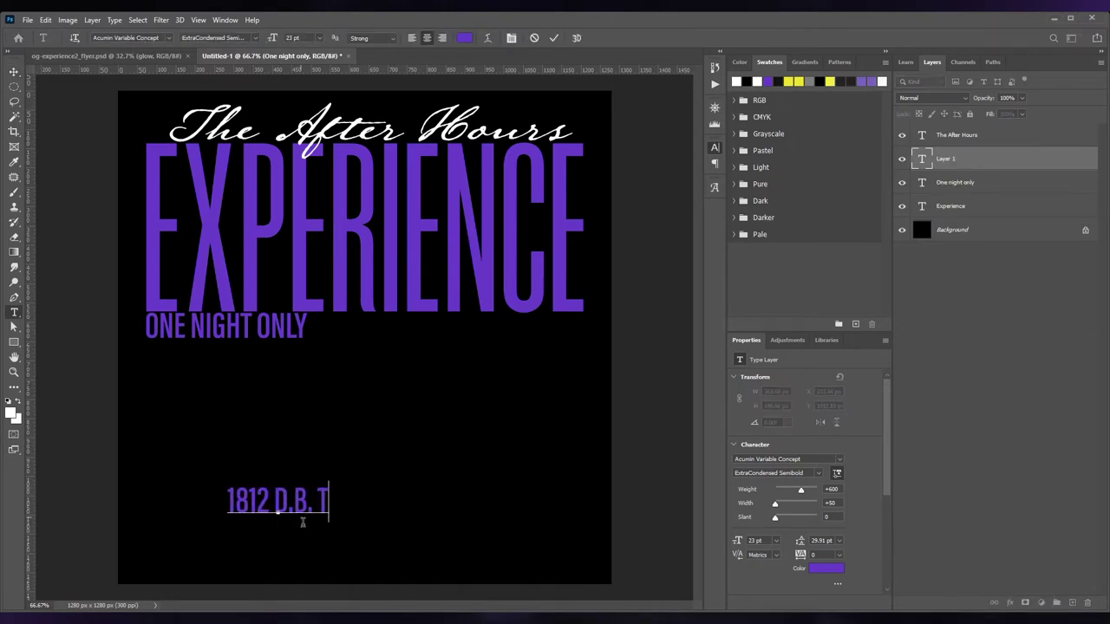
pyautogui.write('ODD NASHVILLE, TN')
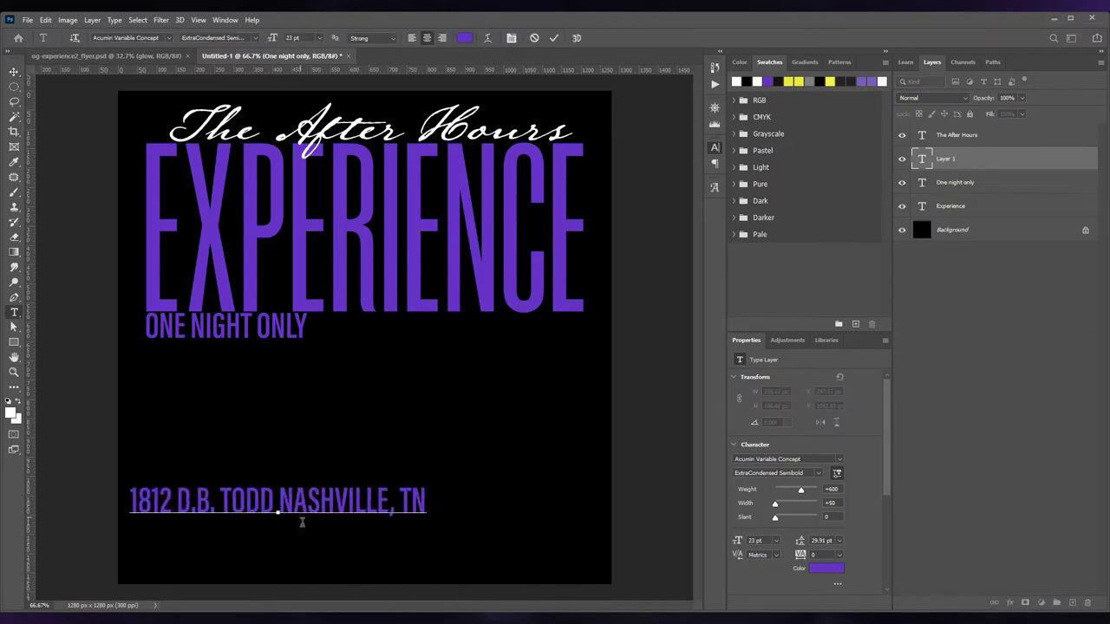
pyautogui.hotkey('ctrl', 'a')
pyautogui.click(737, 82)
pyautogui.moveTo(738, 540)
pyautogui.mouseDown()
pyautogui.moveTo(298, 525)
pyautogui.moveTo(364, 572)
pyautogui.mouseUp()
pyautogui.press('Escape')
pyautogui.press('v')
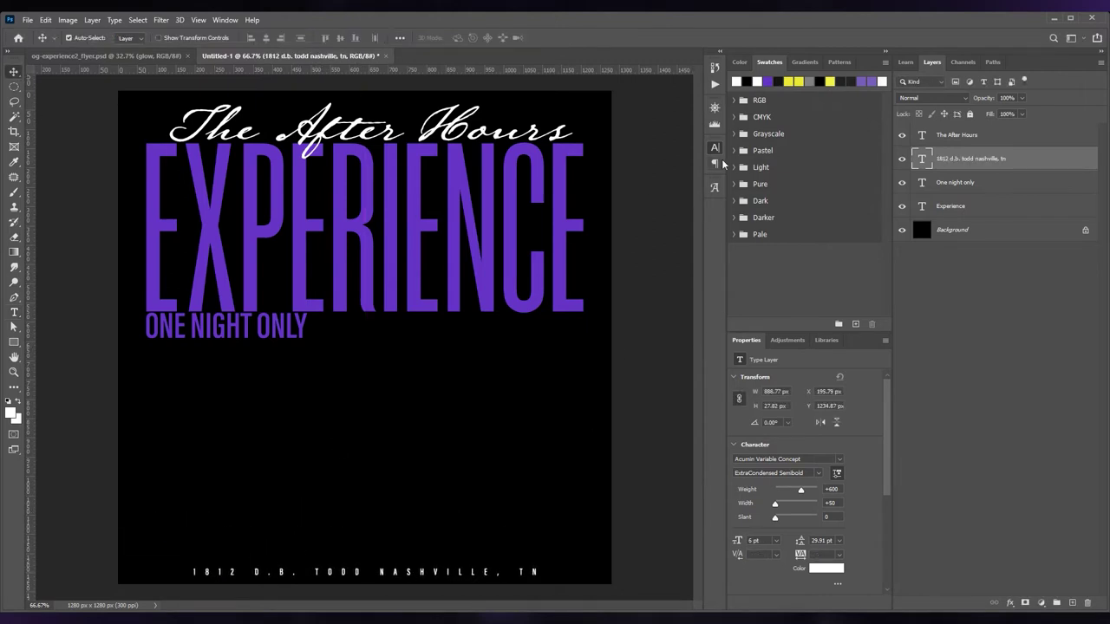
# Paste the presenter credit line and move it to the top of the canvas.
pyautogui.press('t')
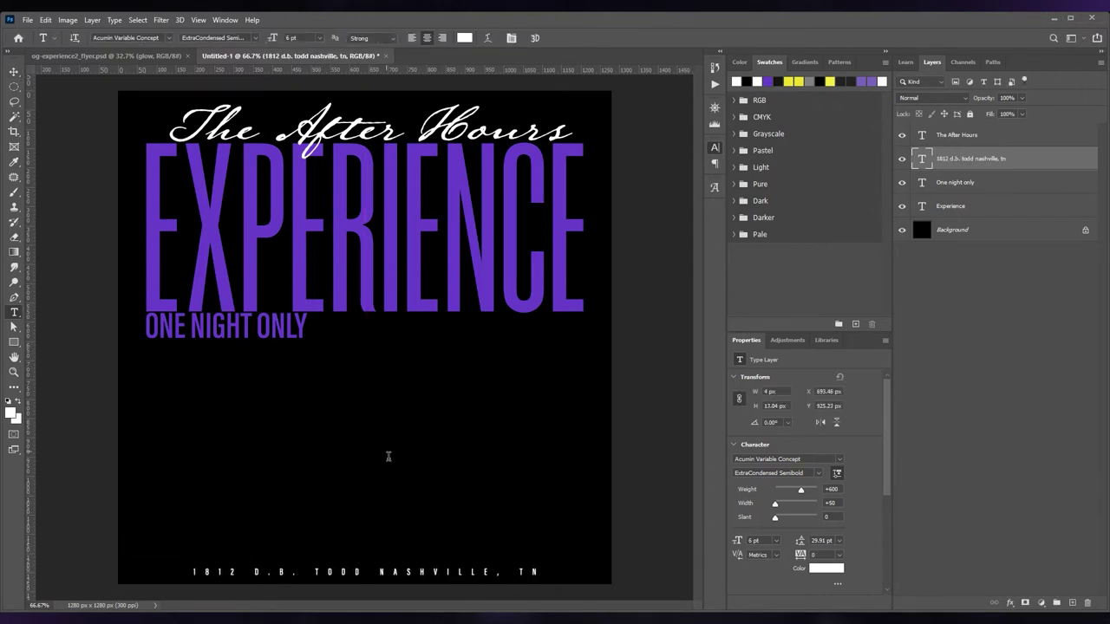
pyautogui.click(385, 448)
pyautogui.write('Presented by DA Bad Guy ent & Djyungrich')
pyautogui.hotkey('ctrl', 'a')
pyautogui.press('Escape')
pyautogui.press('v')
pyautogui.moveTo(390, 449); pyautogui.dragTo(371, 106)
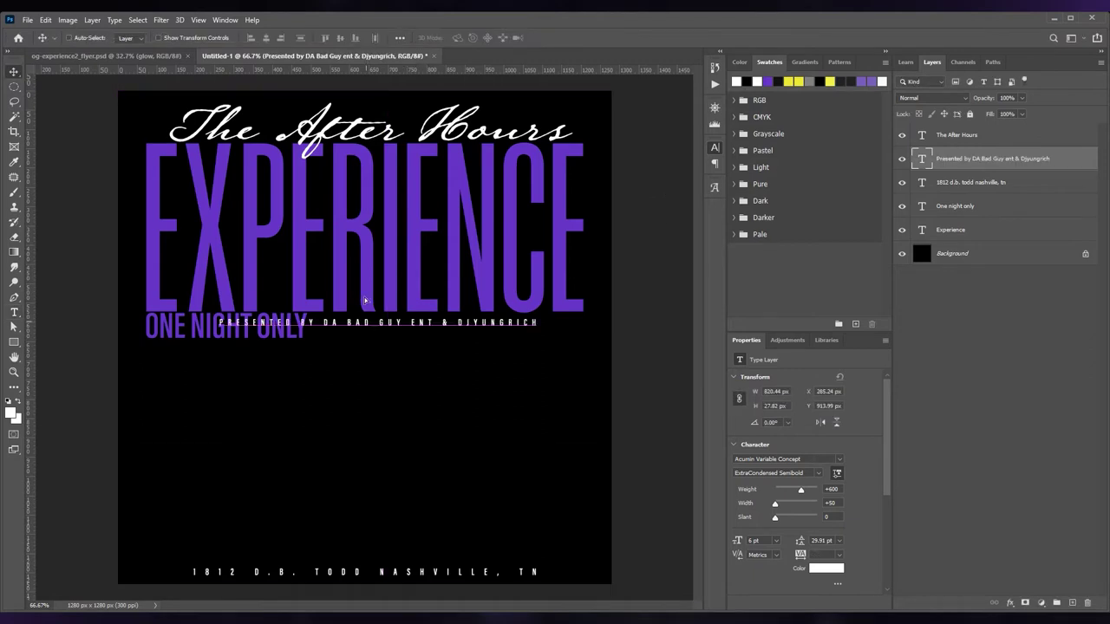
# Shift The After Hours, EXPERIENCE and ONE NIGHT ONLY down slightly together.
pyautogui.click(954, 206)
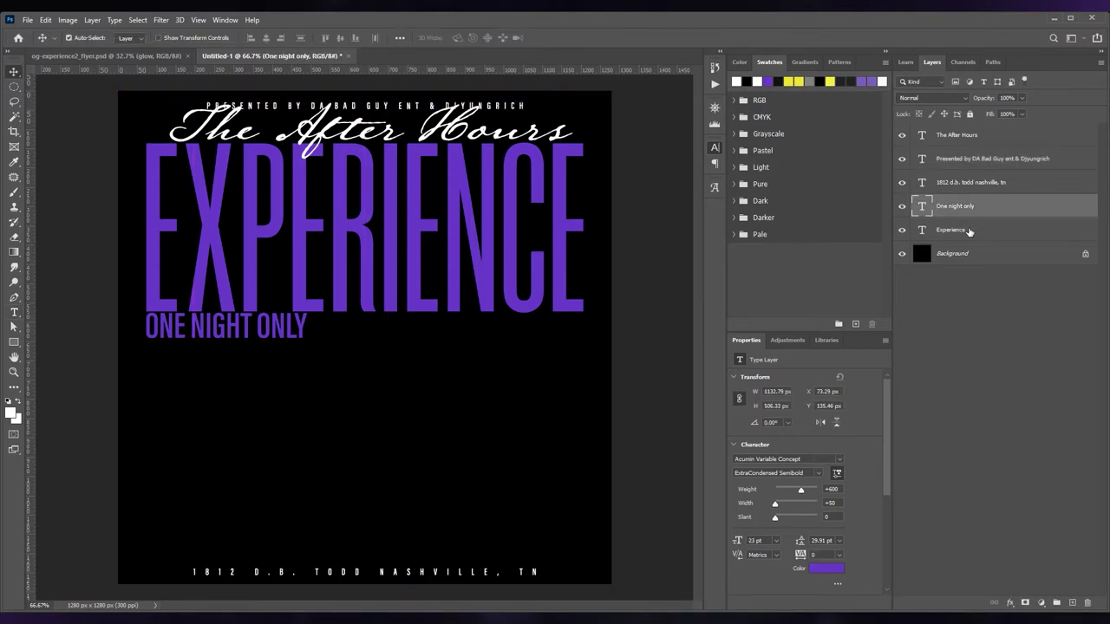
pyautogui.keyDown('ctrl'); pyautogui.click(950, 230); pyautogui.keyUp('ctrl')
pyautogui.keyDown('ctrl'); pyautogui.click(956, 134); pyautogui.keyUp('ctrl')
pyautogui.moveTo(433, 139); pyautogui.dragTo(433, 154)
# Select the words PRESENTED BY in the credit line for recolouring.
pyautogui.click(351, 111)
pyautogui.doubleClick(351, 111)
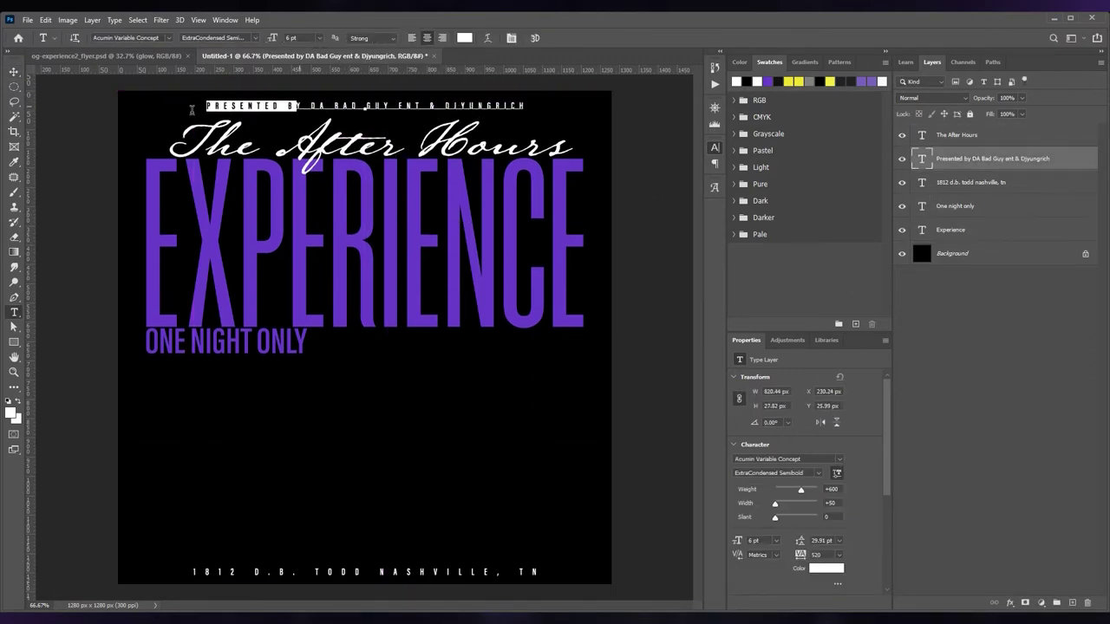
pyautogui.moveTo(206, 106); pyautogui.dragTo(302, 106)
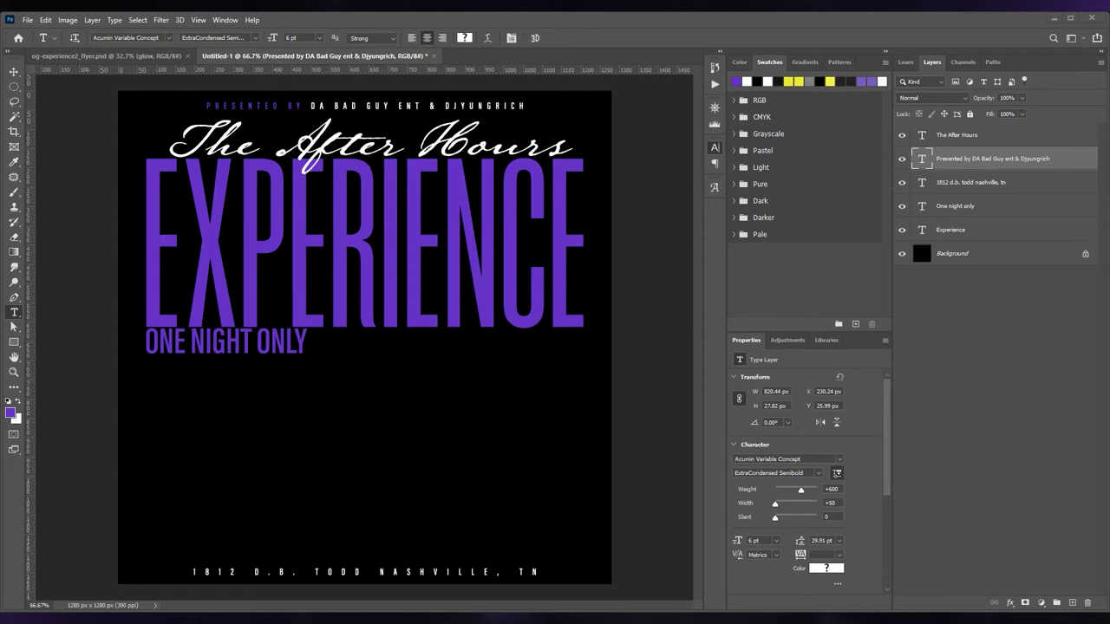
# Draw a black rectangle behind ONE NIGHT ONLY and centre both together.
pyautogui.click(14, 342)
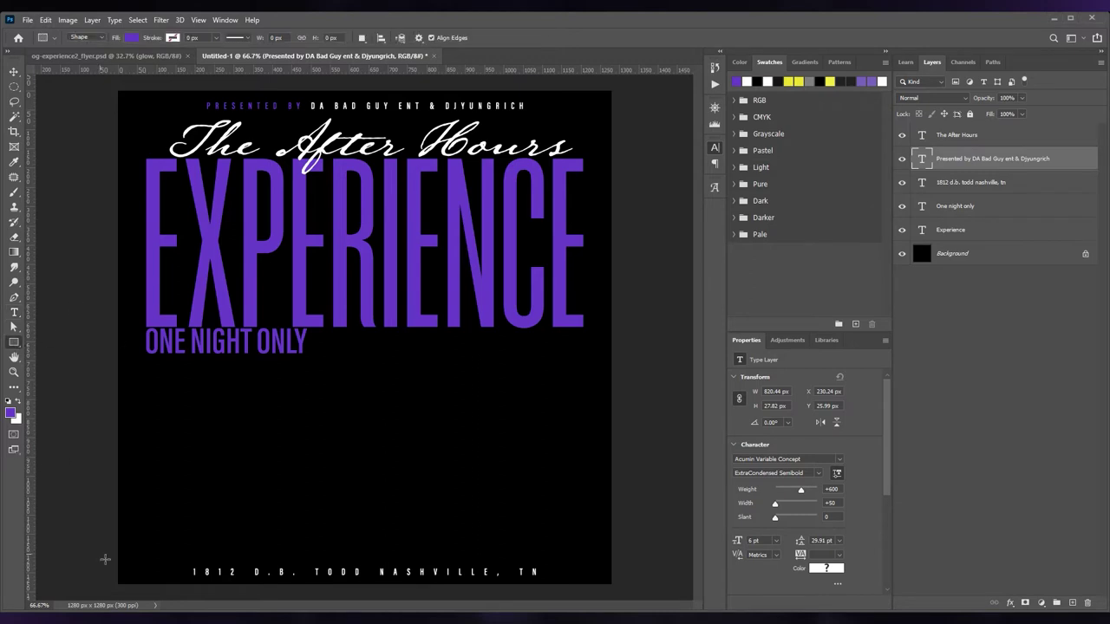
pyautogui.moveTo(142, 324); pyautogui.dragTo(310, 361)
pyautogui.click(757, 81)
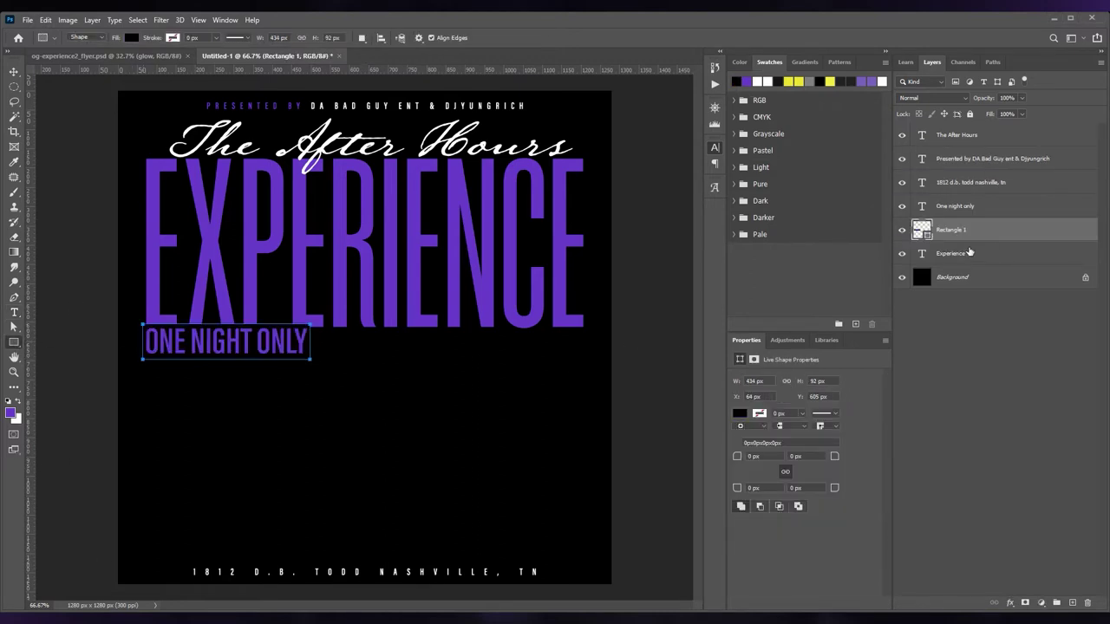
pyautogui.keyDown('ctrl'); pyautogui.click(955, 206); pyautogui.keyUp('ctrl')
pyautogui.press('v')
pyautogui.moveTo(246, 335)
pyautogui.mouseDown()
pyautogui.moveTo(392, 311)
pyautogui.moveTo(386, 317)
pyautogui.mouseUp()
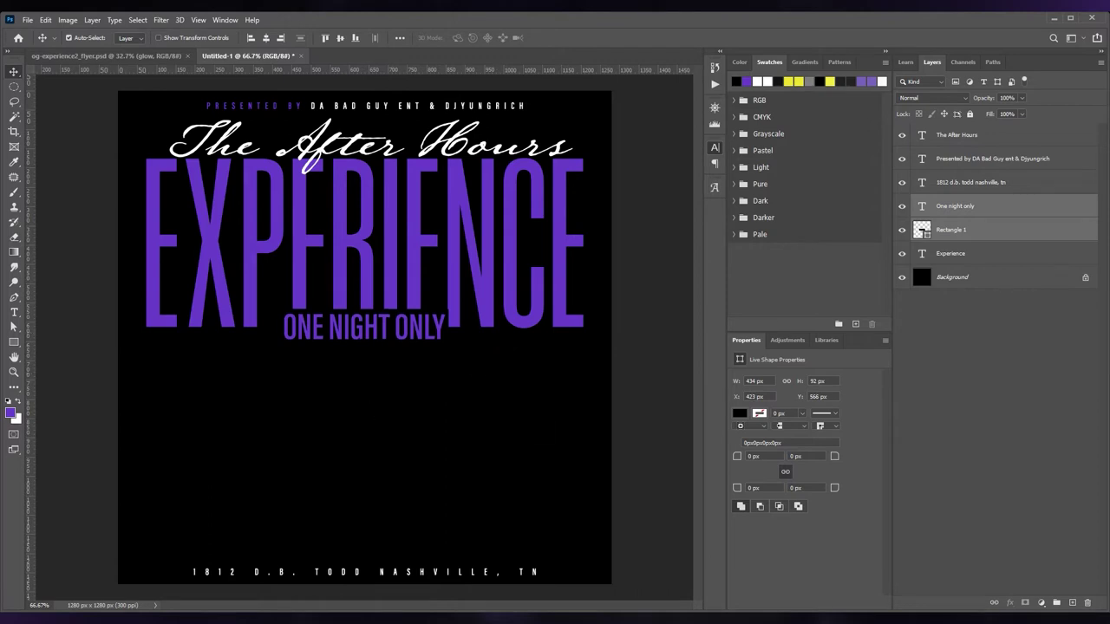
# Paste the music credit line below the heading and shrink the words MUSIC BY.
pyautogui.press('t')
pyautogui.click(344, 464)
pyautogui.write('MUSIC BY @DJCHILL & FRIENDS')
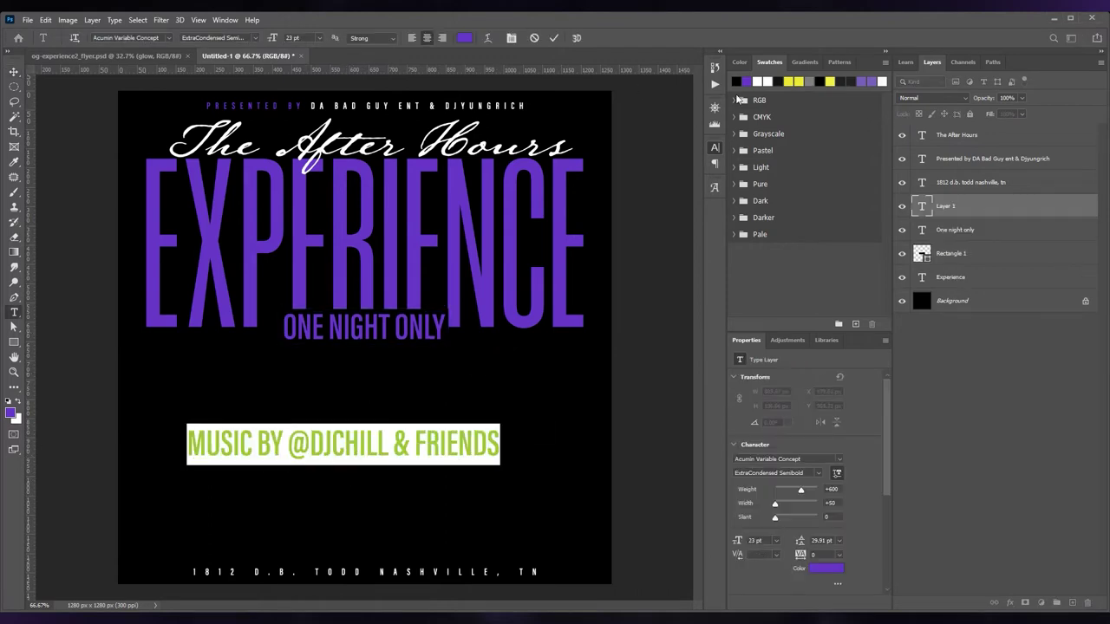
pyautogui.moveTo(187, 444); pyautogui.dragTo(283, 444)
pyautogui.hotkey('ctrl', 'shift', ',')
pyautogui.hotkey('ctrl', 'shift', ',')
pyautogui.hotkey('ctrl', 'shift', ',')
pyautogui.hotkey('ctrl', 'Return')
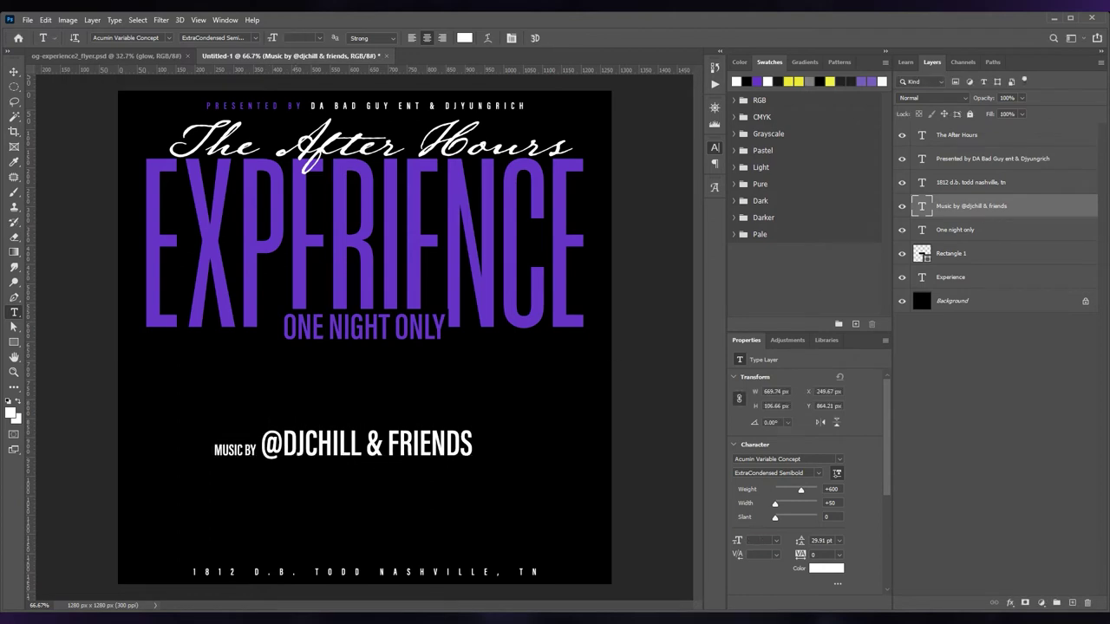
# Paste the booth-information line below the music credit and set it to Arial.
pyautogui.click(382, 505)
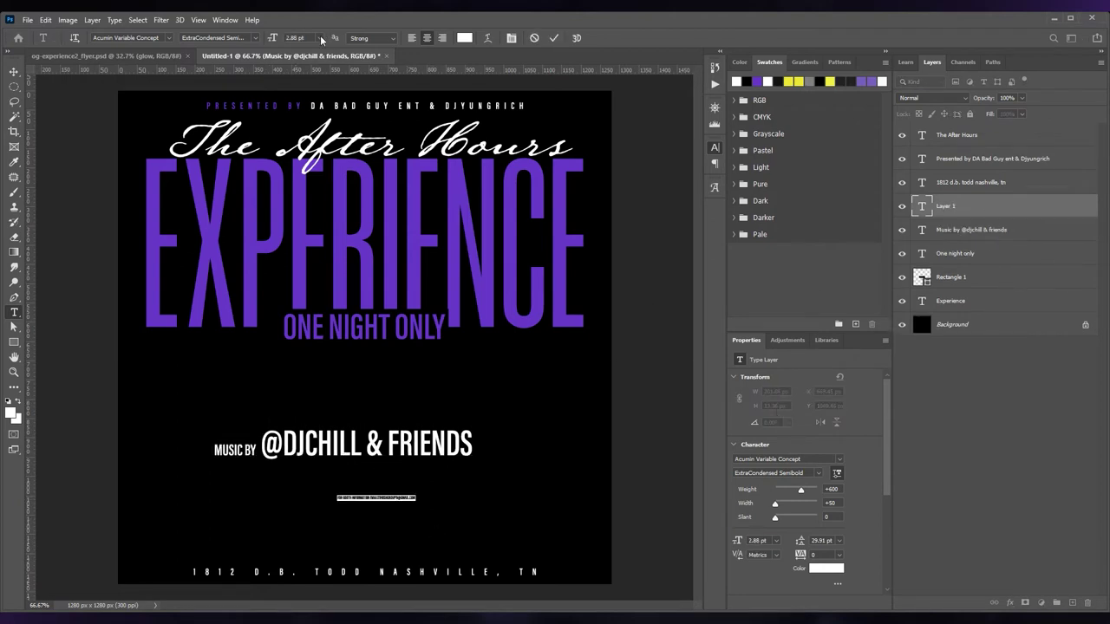
pyautogui.hotkey('ctrl', 'v')
pyautogui.write('Arial')
pyautogui.press('Return')
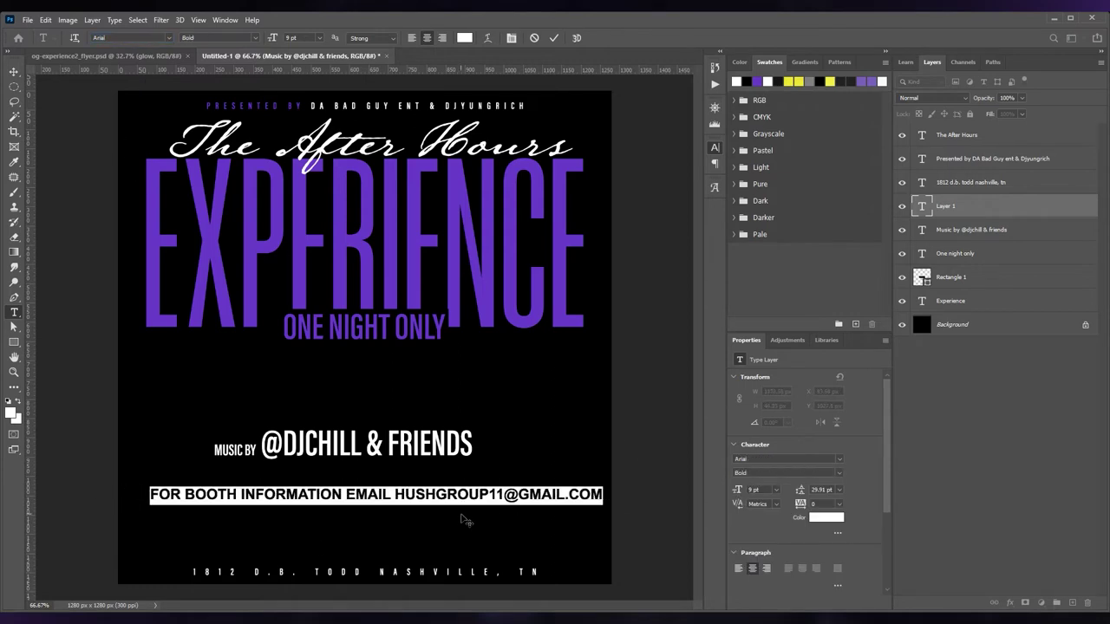
pyautogui.moveTo(394, 494); pyautogui.dragTo(603, 495)
# Shrink the booth-information line to 6 pt and move it below the address.
pyautogui.hotkey('ctrl', 'a')
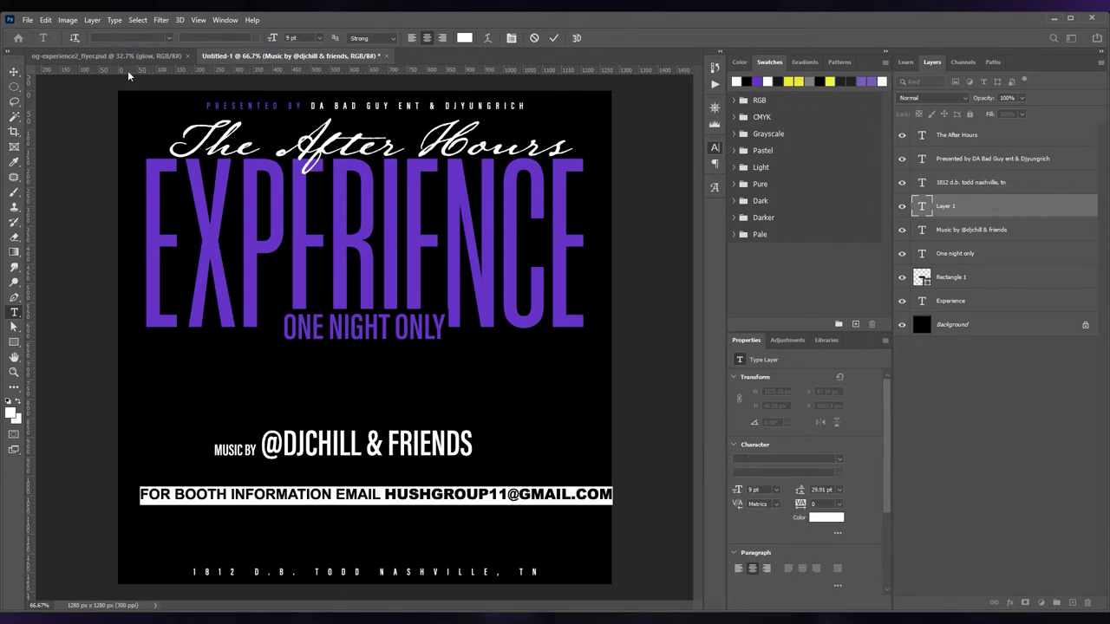
pyautogui.hotkey('ctrl', 'shift', ',')
pyautogui.hotkey('ctrl', 'shift', ',')
pyautogui.hotkey('ctrl', 'shift', ',')
pyautogui.hotkey('ctrl', 'Return')
pyautogui.press('v')
pyautogui.moveTo(386, 517)
pyautogui.mouseDown()
pyautogui.moveTo(371, 598)
pyautogui.moveTo(373, 556)
pyautogui.mouseUp()
pyautogui.click(483, 509)
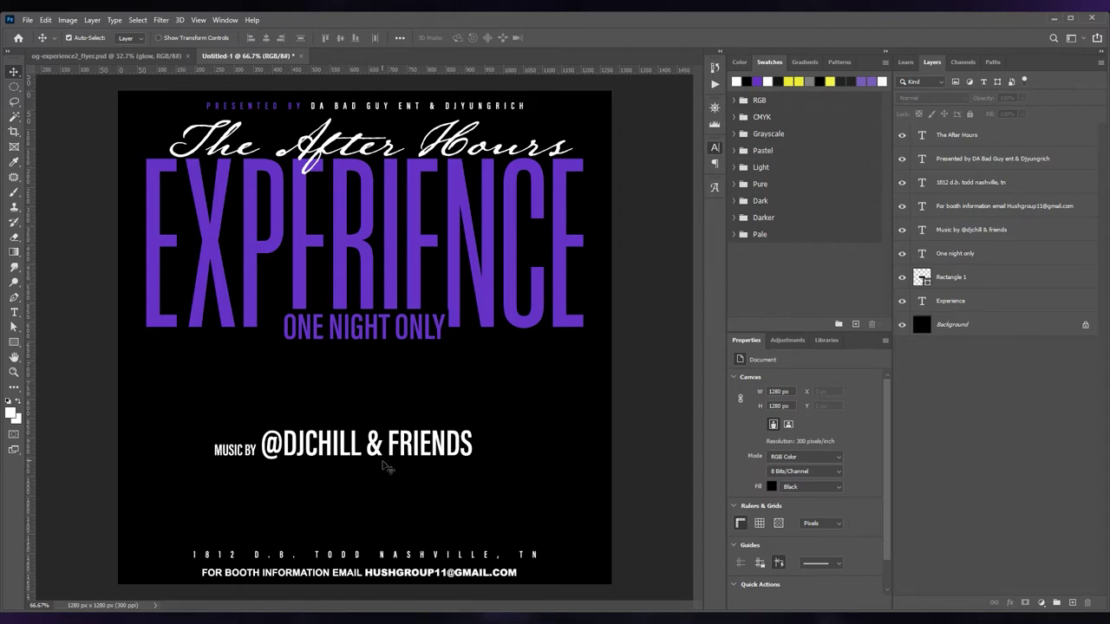
# Add a GREEN DOOR text line in Thuner at 12 pt.
pyautogui.press('t')
pyautogui.click(307, 511)
pyautogui.write('GREEN DOO')
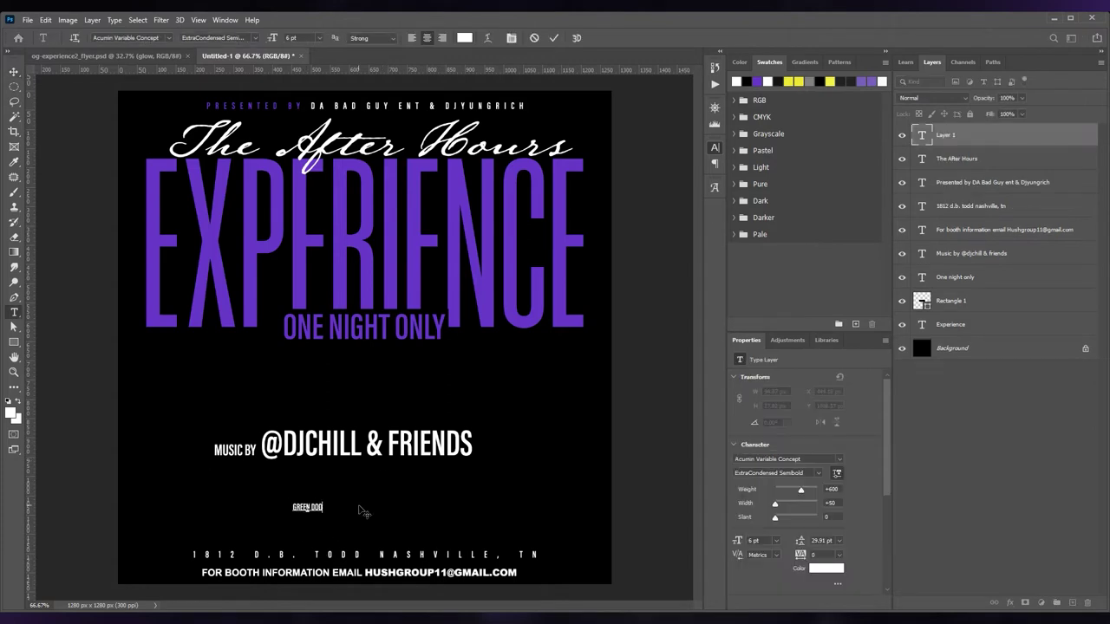
pyautogui.write('RThuner')
pyautogui.press('Return')
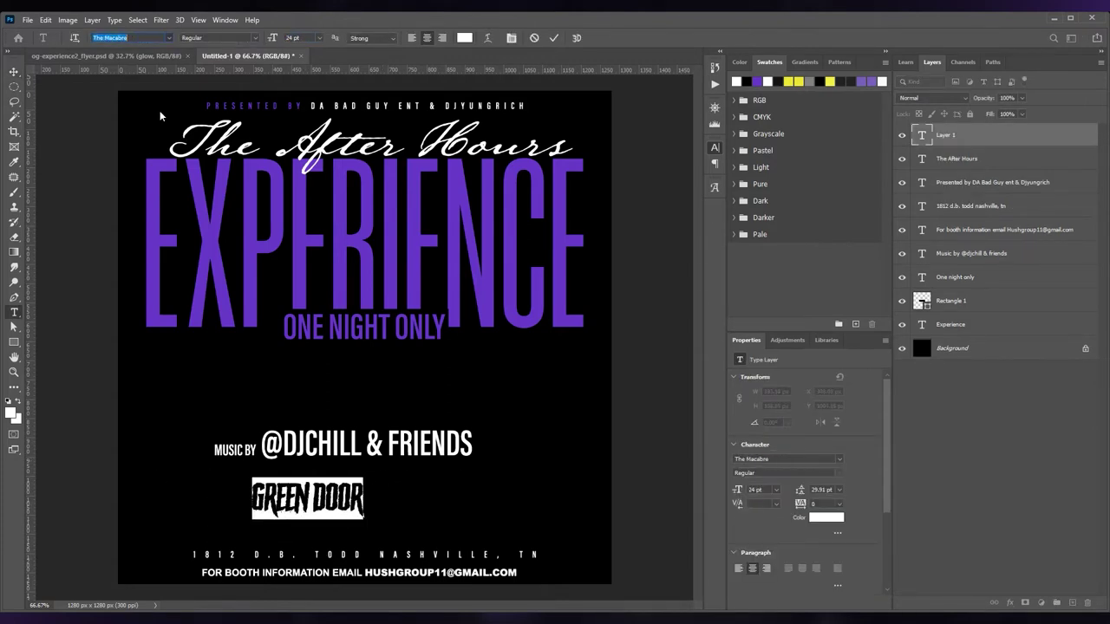
pyautogui.click(295, 38)
pyautogui.write('24')
pyautogui.press('Return')
pyautogui.write('12')
pyautogui.press('Return')
pyautogui.hotkey('ctrl', 'Return')
# Position GREEN DOOR just above the address line and open the music credit for editing.
pyautogui.press('v')
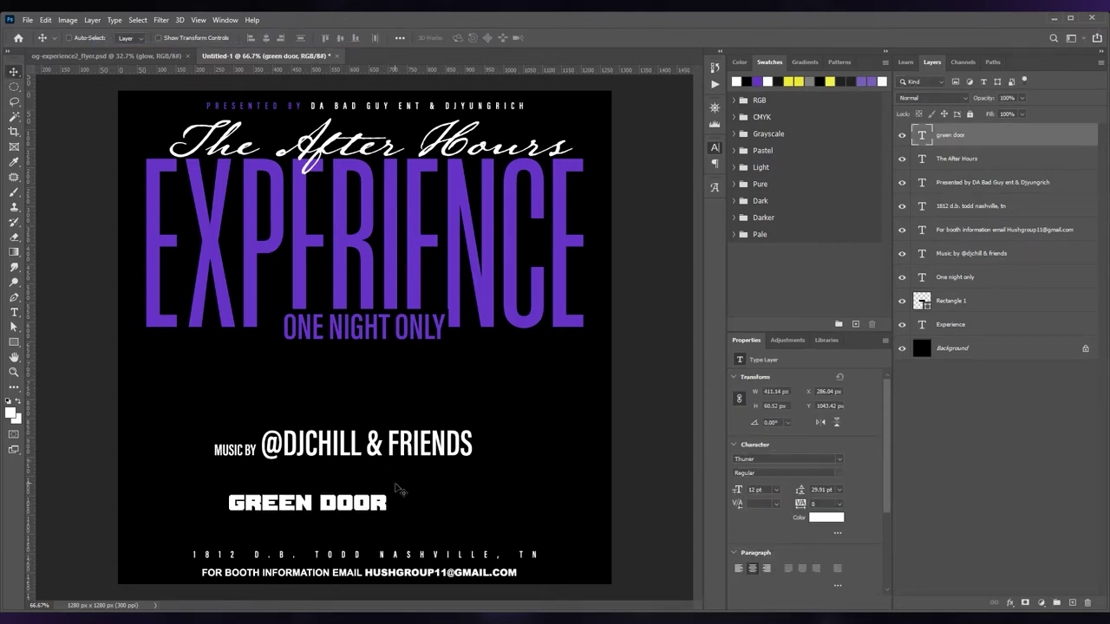
pyautogui.moveTo(308, 516); pyautogui.dragTo(405, 539)
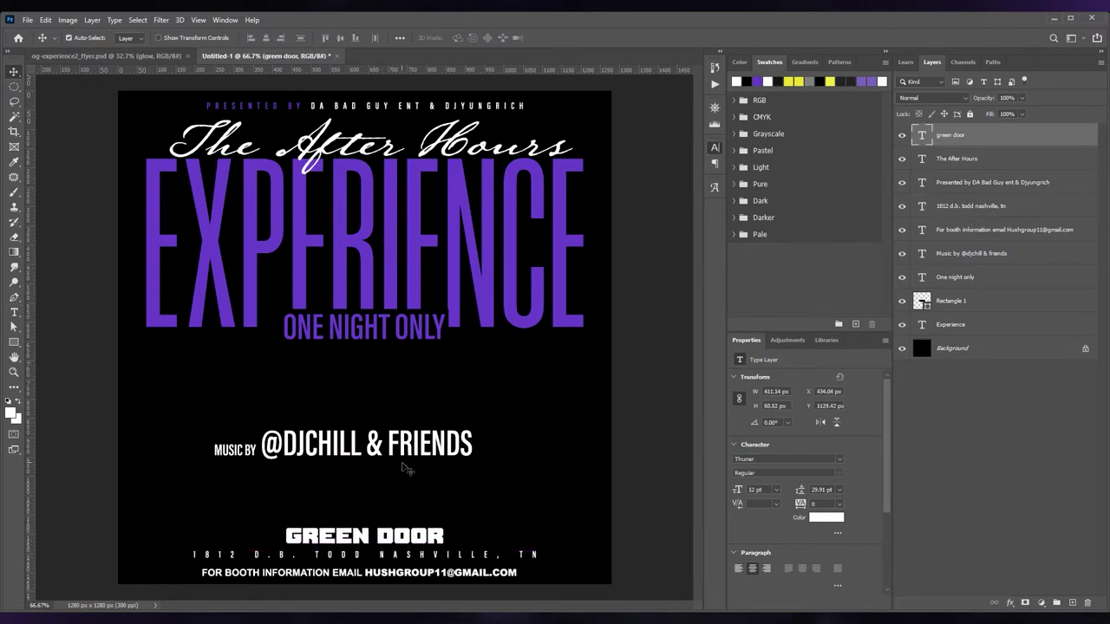
pyautogui.press('Up')
pyautogui.press('Up')
pyautogui.press('Up')
pyautogui.click(285, 442)
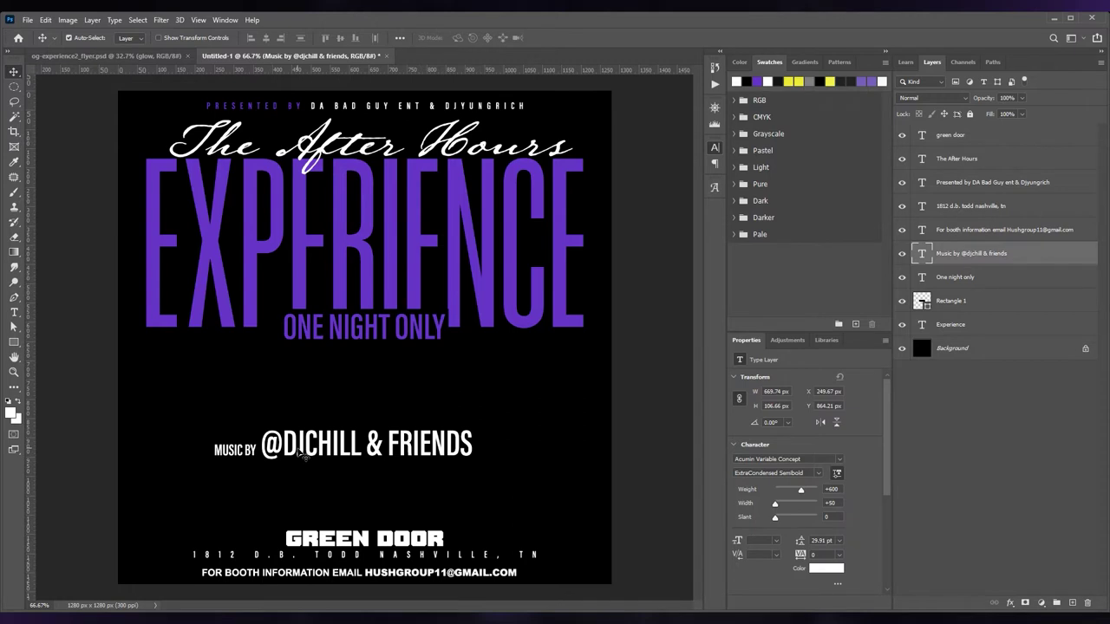
pyautogui.doubleClick(269, 458)
# Put MUSIC BY on its own widely spaced line and centre the credit under the title.
pyautogui.press('Return')
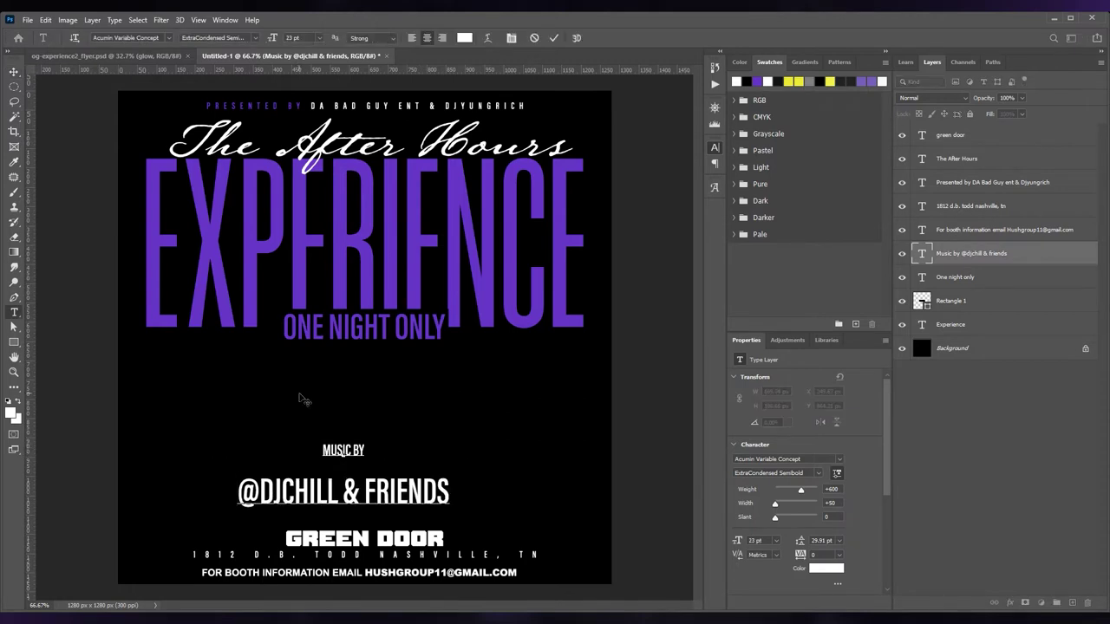
pyautogui.hotkey('ctrl', 'a')
pyautogui.hotkey('alt', 'Right')
pyautogui.hotkey('alt', 'Right')
pyautogui.hotkey('alt', 'Right')
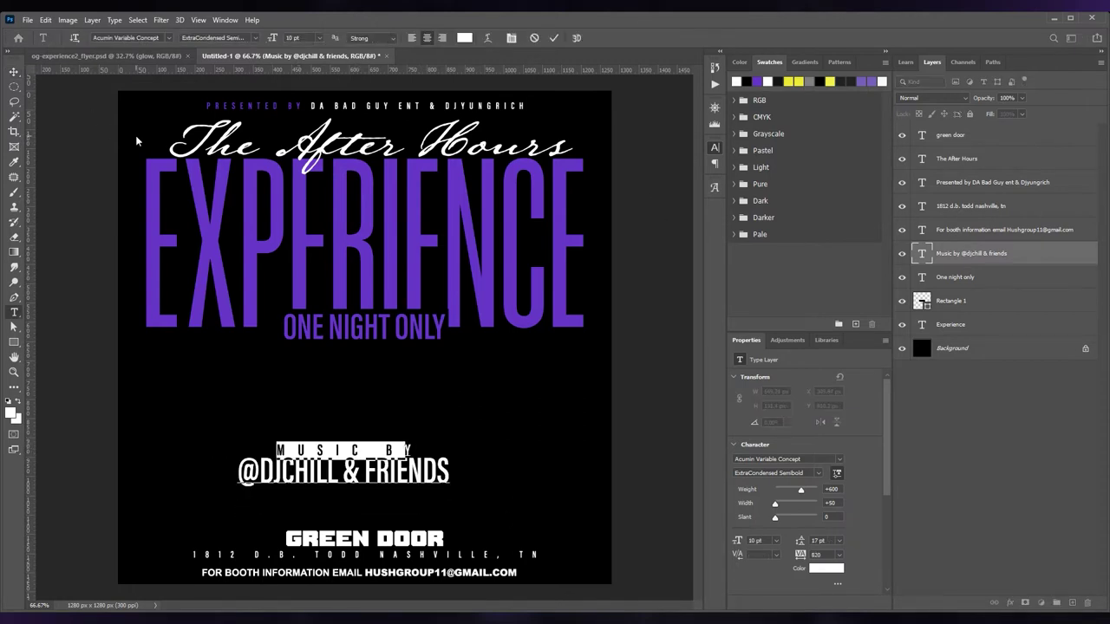
pyautogui.hotkey('ctrl', 'Return')
pyautogui.press('v')
pyautogui.moveTo(471, 497); pyautogui.dragTo(491, 410)
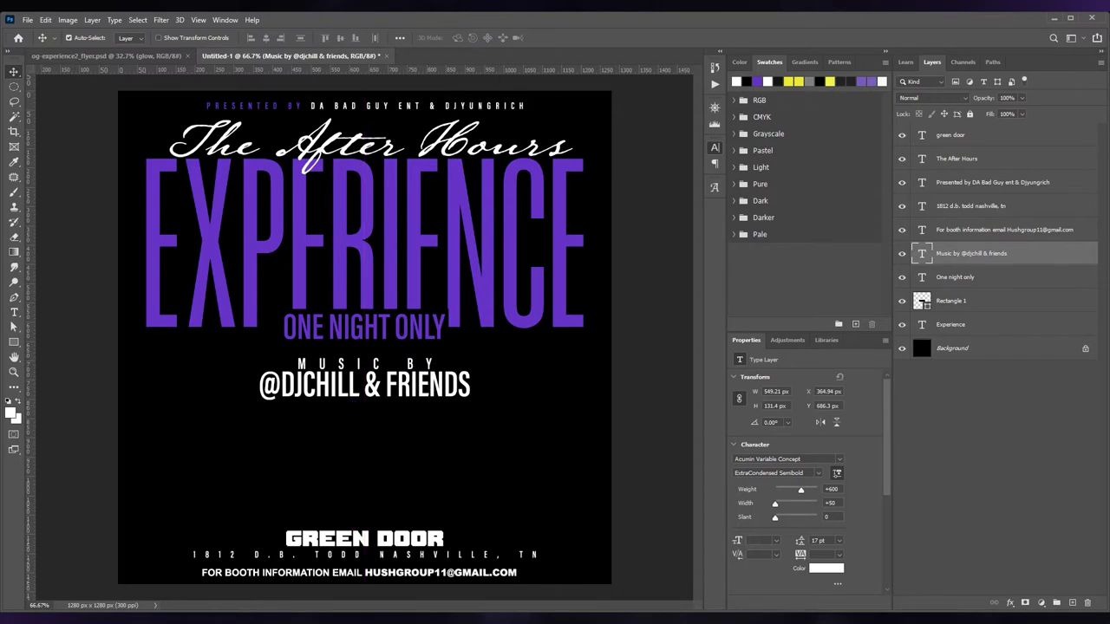
# Add 2AM - 6AM at 18 pt, then scale it and place it left under EXPERIENCE.
pyautogui.press('t')
pyautogui.click(199, 454)
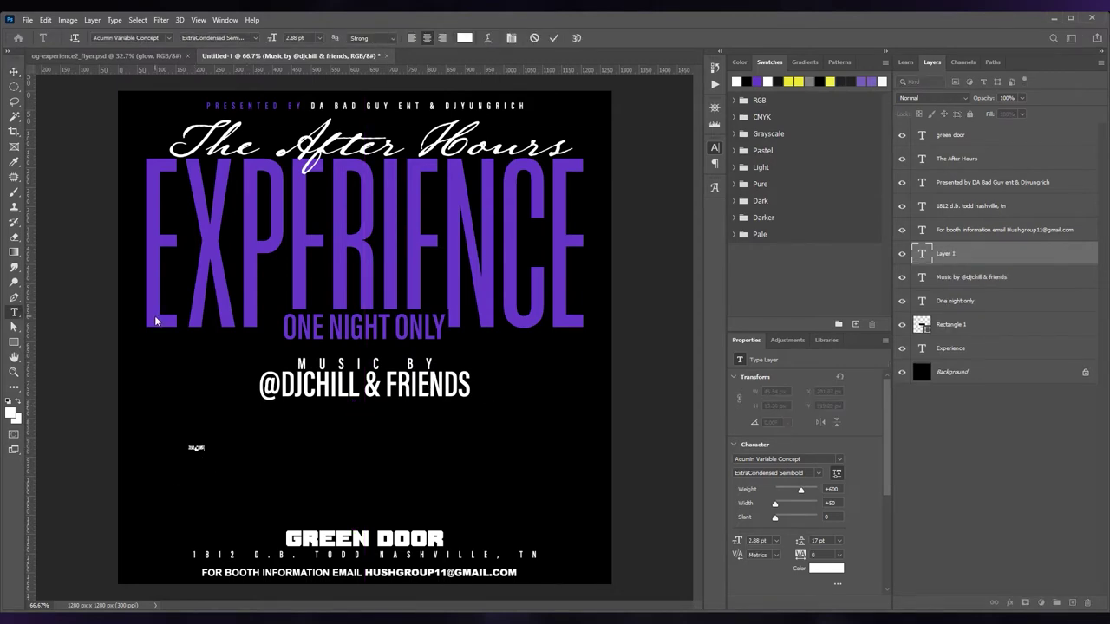
pyautogui.moveTo(274, 38); pyautogui.dragTo(286, 38)
pyautogui.click(267, 429)
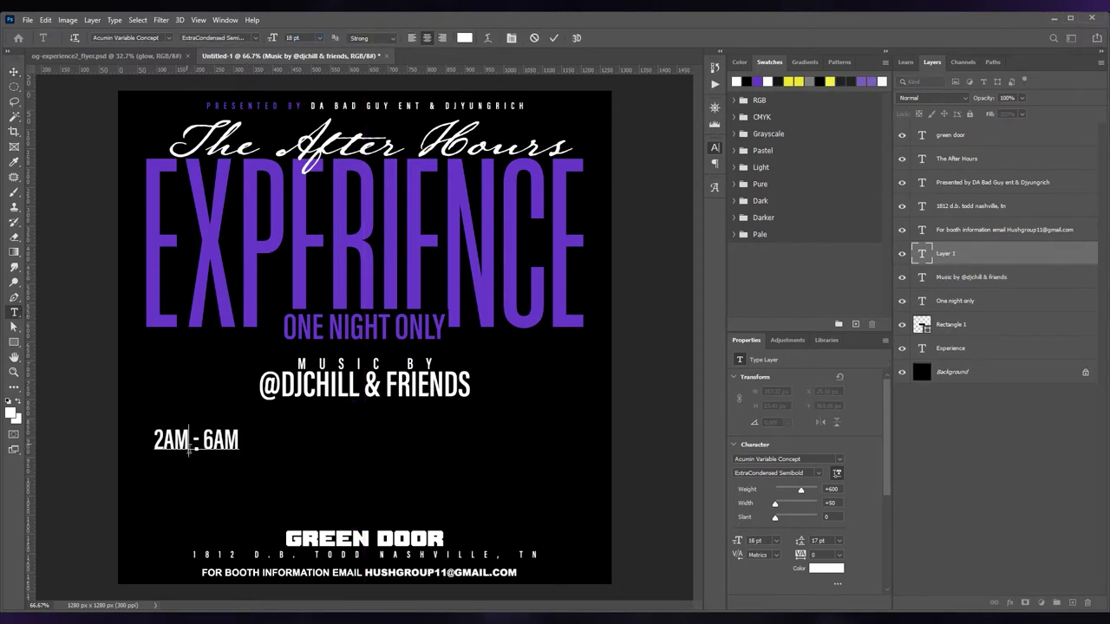
pyautogui.hotkey('ctrl', 'a')
pyautogui.hotkey('ctrl', 'Return')
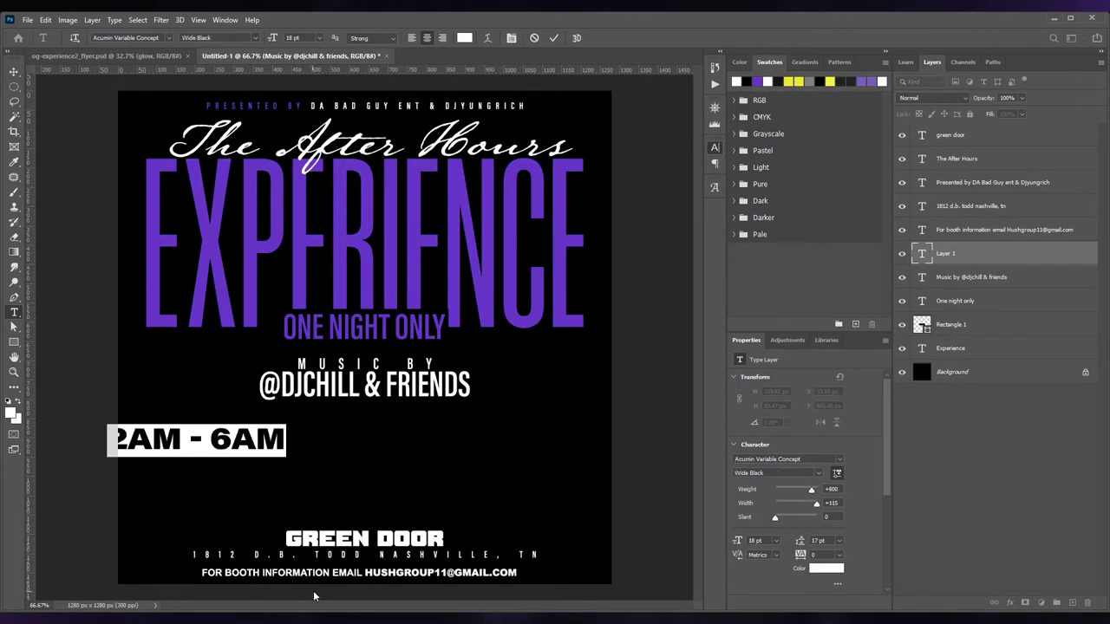
pyautogui.hotkey('ctrl', 't')
pyautogui.moveTo(252, 446)
pyautogui.mouseDown()
pyautogui.moveTo(284, 347)
pyautogui.moveTo(249, 348)
pyautogui.moveTo(544, 340)
pyautogui.mouseUp()
# Duplicate the time text to the right side and retype it as THIS FRIDAY.
pyautogui.press('Return')
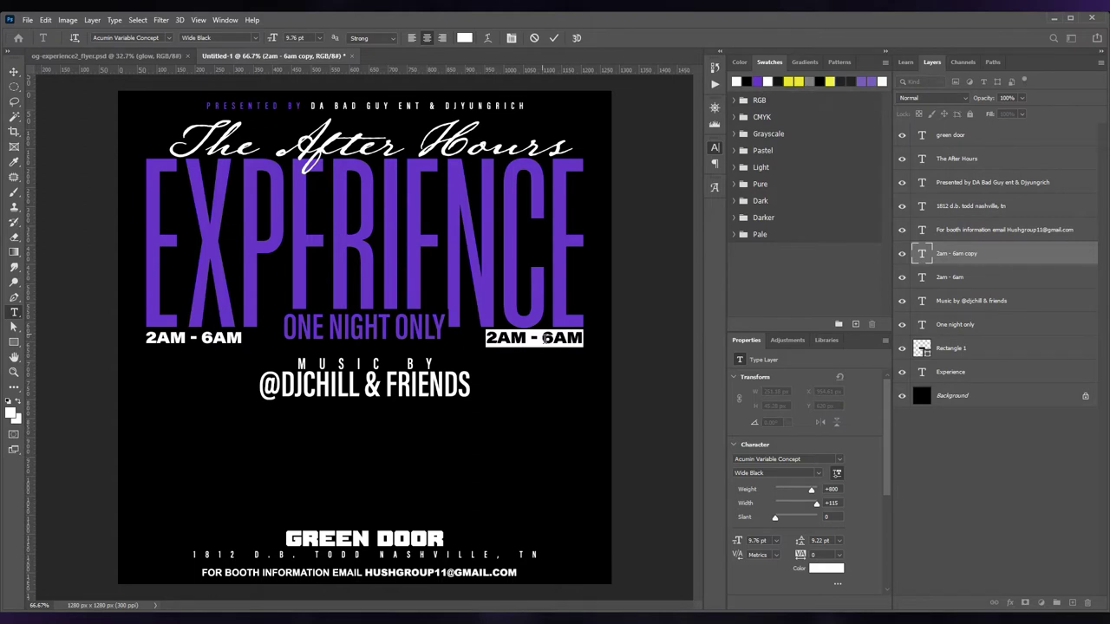
pyautogui.write('THIS FRIDAY')
pyautogui.hotkey('ctrl', 'Return')
pyautogui.press('v')
pyautogui.moveTo(656, 363); pyautogui.dragTo(646, 362)
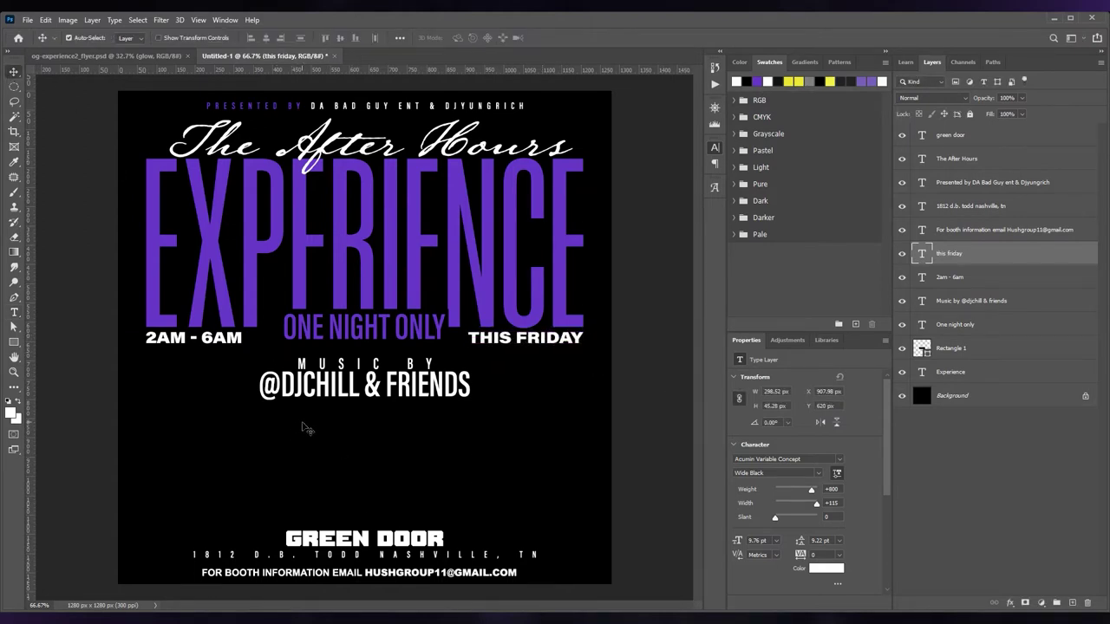
# Recolour the email address in the booth-info text purple.
pyautogui.doubleClick(375, 569)
pyautogui.moveTo(365, 572); pyautogui.dragTo(518, 573)
pyautogui.click(756, 81)
pyautogui.hotkey('ctrl', 'Return')
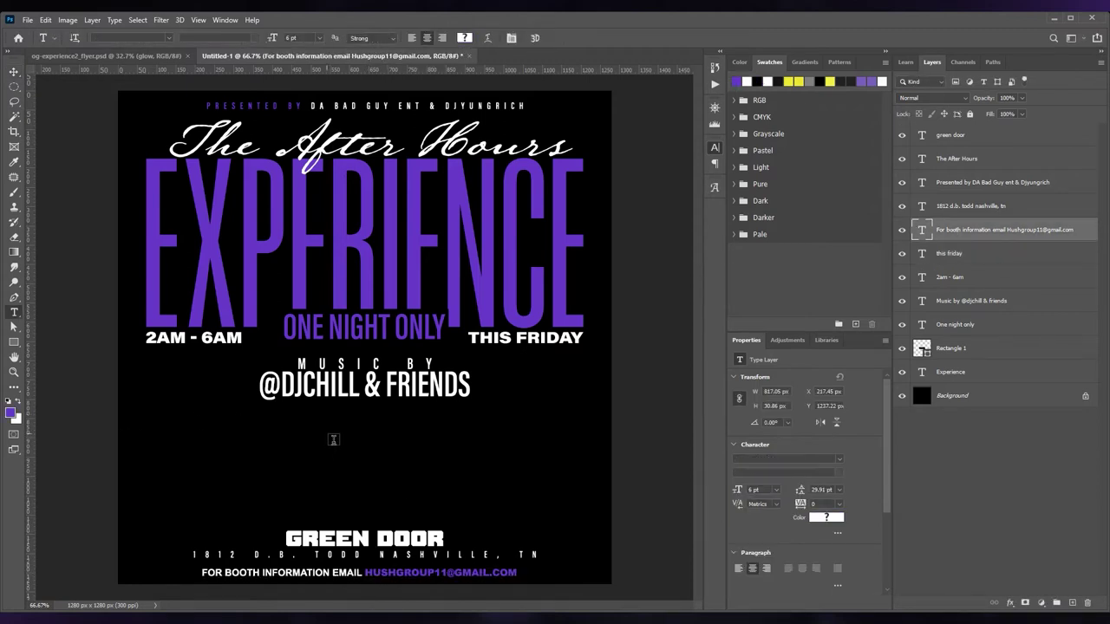
# Move the Music by credit down to sit just above GREEN DOOR.
pyautogui.press('v')
pyautogui.moveTo(354, 388); pyautogui.dragTo(354, 487)
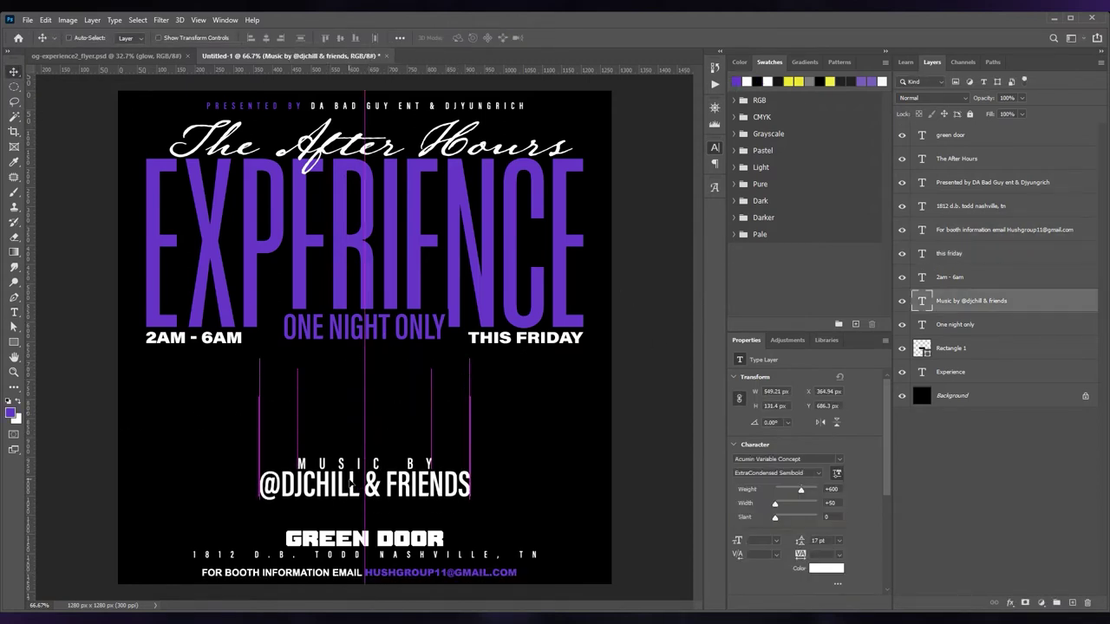
pyautogui.doubleClick(389, 472)
pyautogui.hotkey('ctrl', 'a')
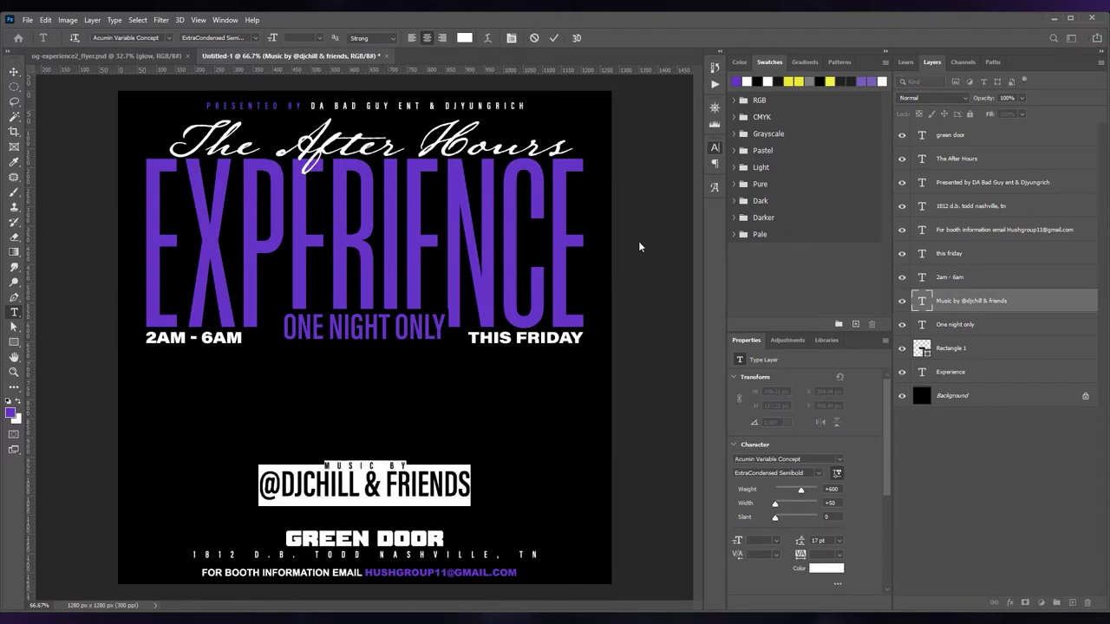
pyautogui.hotkey('ctrl', 'Return')
pyautogui.press('v')
pyautogui.moveTo(369, 474); pyautogui.dragTo(368, 494)
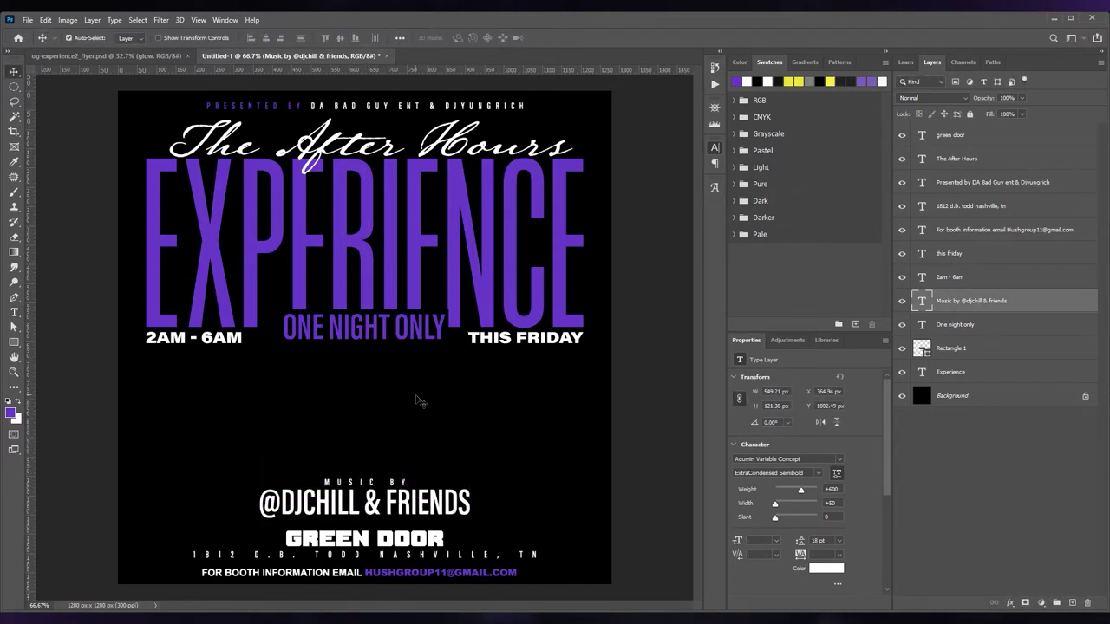
# Group One night only, Rectangle 1, Experience and The After Hours into a group named 'title'.
pyautogui.click(364, 328)
pyautogui.keyDown('shift'); pyautogui.click(376, 291); pyautogui.keyUp('shift')
pyautogui.keyDown('shift'); pyautogui.click(359, 147); pyautogui.keyUp('shift')
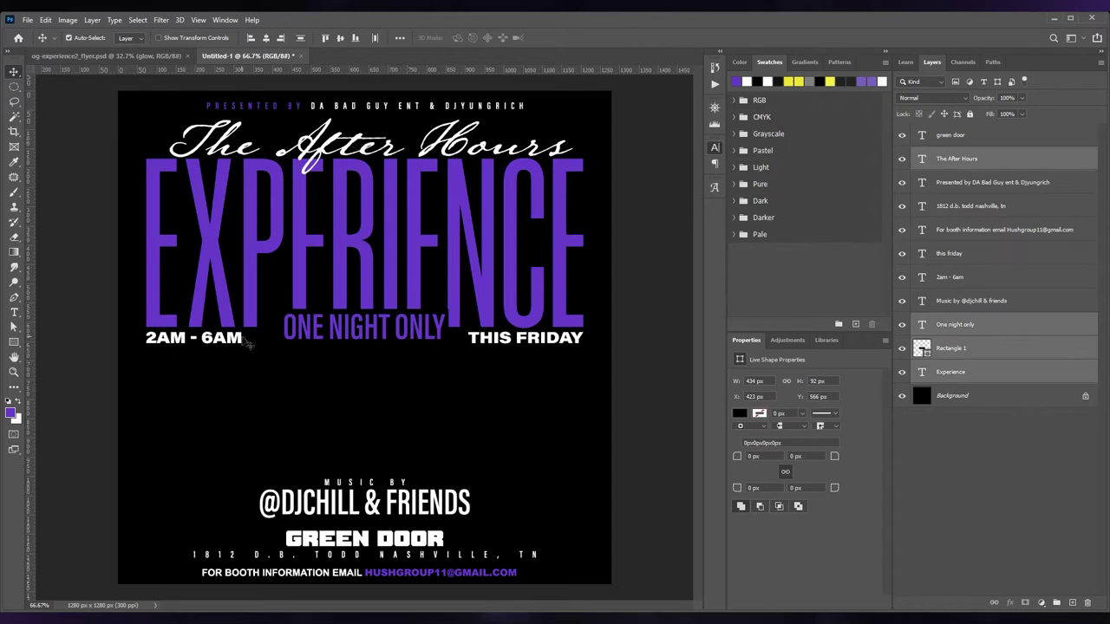
pyautogui.hotkey('ctrl', 'g')
pyautogui.doubleClick(944, 154)
pyautogui.write('title')
pyautogui.press('Return')
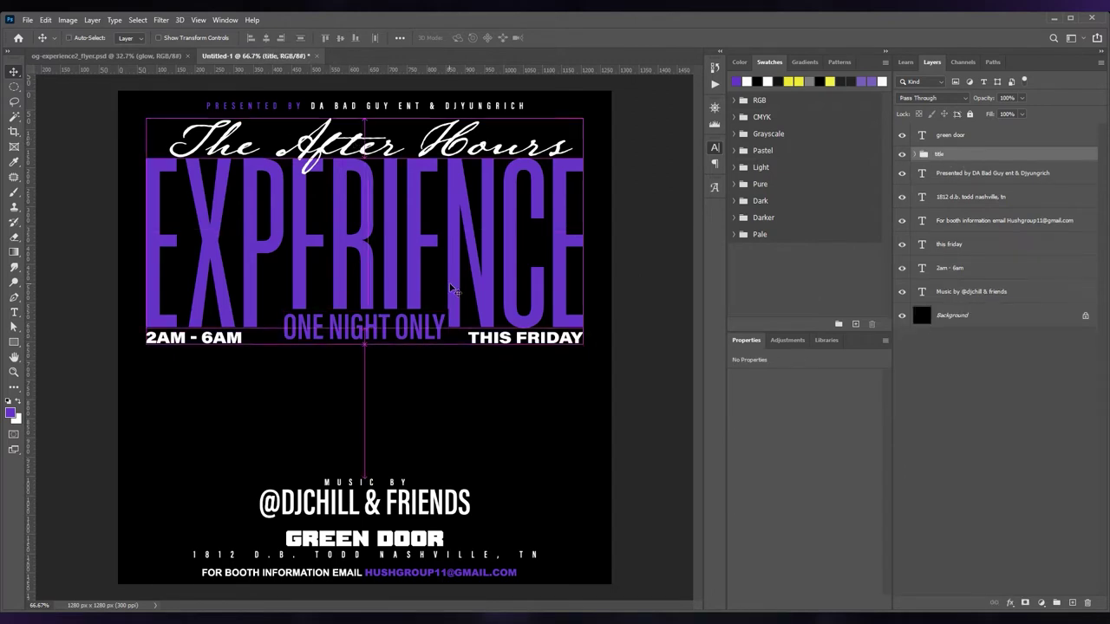
# Group the 2AM - 6AM and THIS FRIDAY layers as 'date' inside 'title', and move the title block lower.
pyautogui.keyDown('ctrl'); pyautogui.click(538, 343); pyautogui.keyUp('ctrl')
pyautogui.keyDown('shift'); pyautogui.click(226, 340); pyautogui.keyUp('shift')
pyautogui.hotkey('ctrl', 'g')
pyautogui.doubleClick(947, 240)
pyautogui.write('date')
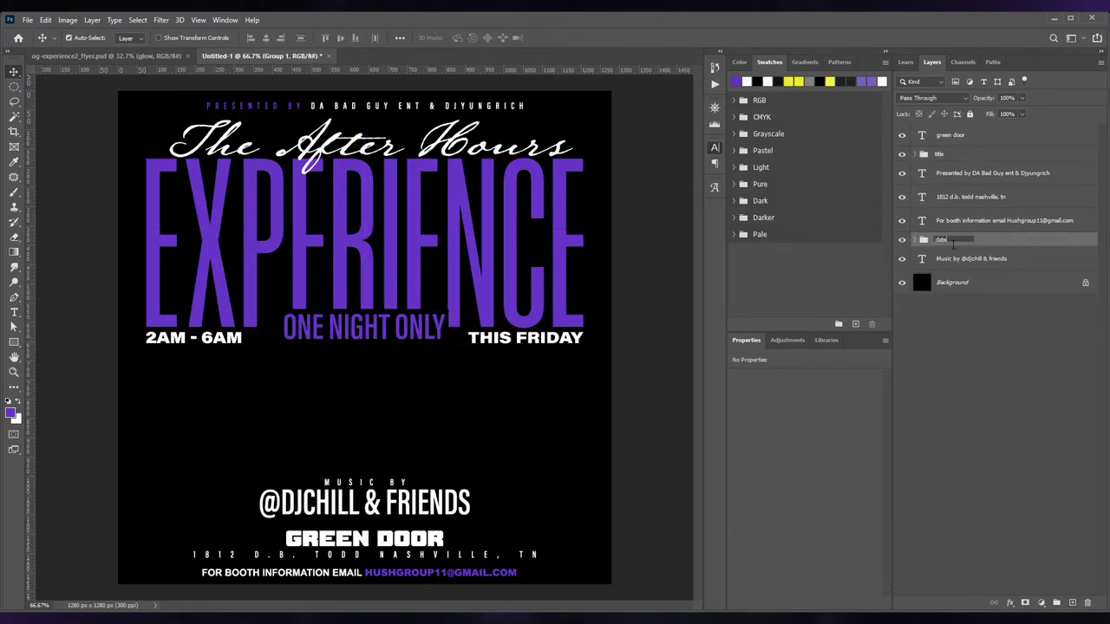
pyautogui.press('Return')
pyautogui.moveTo(953, 240); pyautogui.dragTo(941, 154)
pyautogui.moveTo(357, 263); pyautogui.dragTo(357, 340)
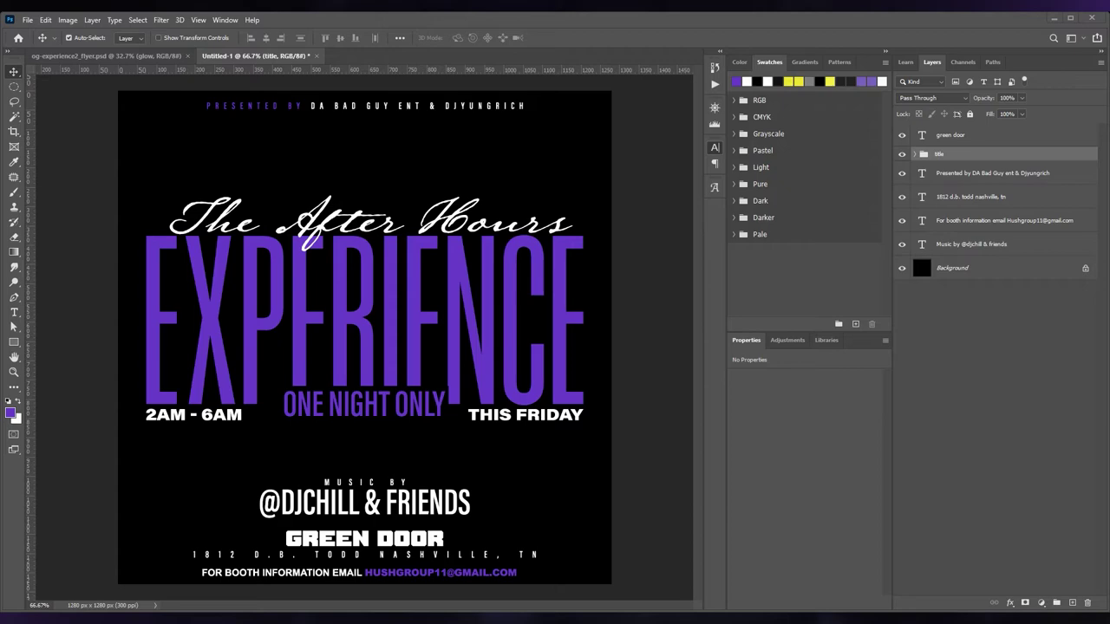
# Paste the brick-wall image above the Background layer and resize it to fill the flyer.
pyautogui.click(952, 268)
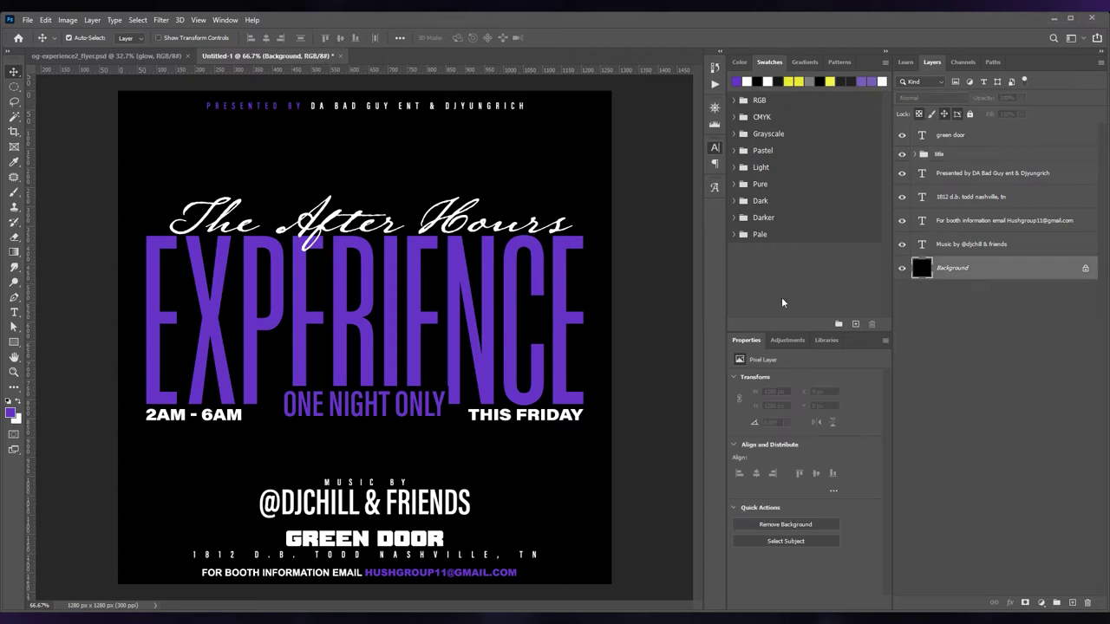
pyautogui.hotkey('ctrl', 'v')
pyautogui.hotkey('ctrl', 't')
pyautogui.hotkey('ctrl', '0')
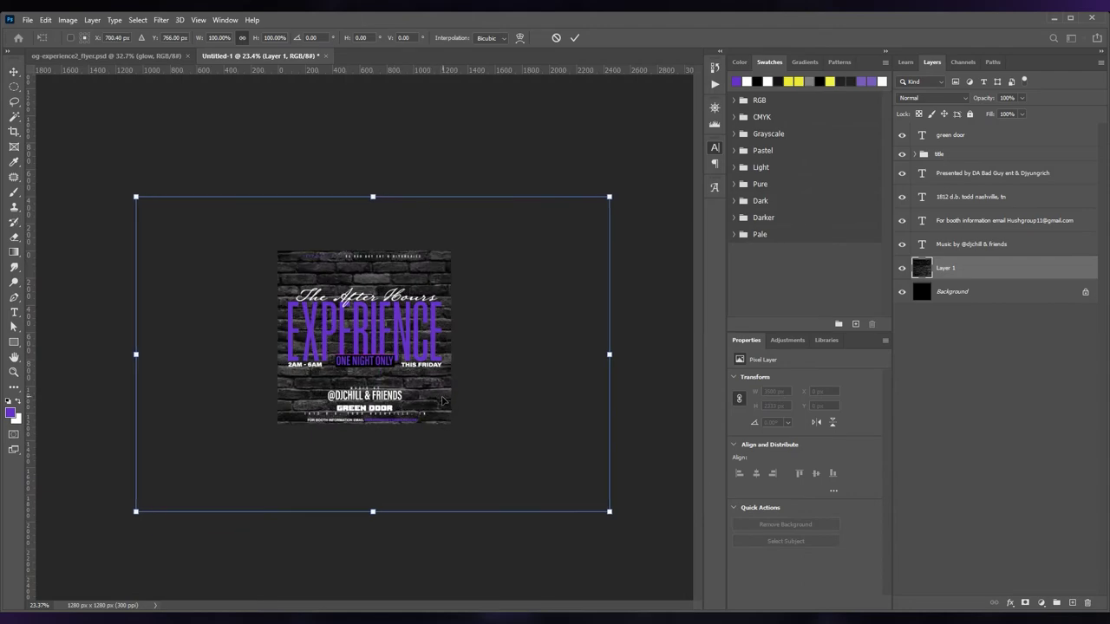
pyautogui.press('Return')
pyautogui.hotkey('ctrl', '0')
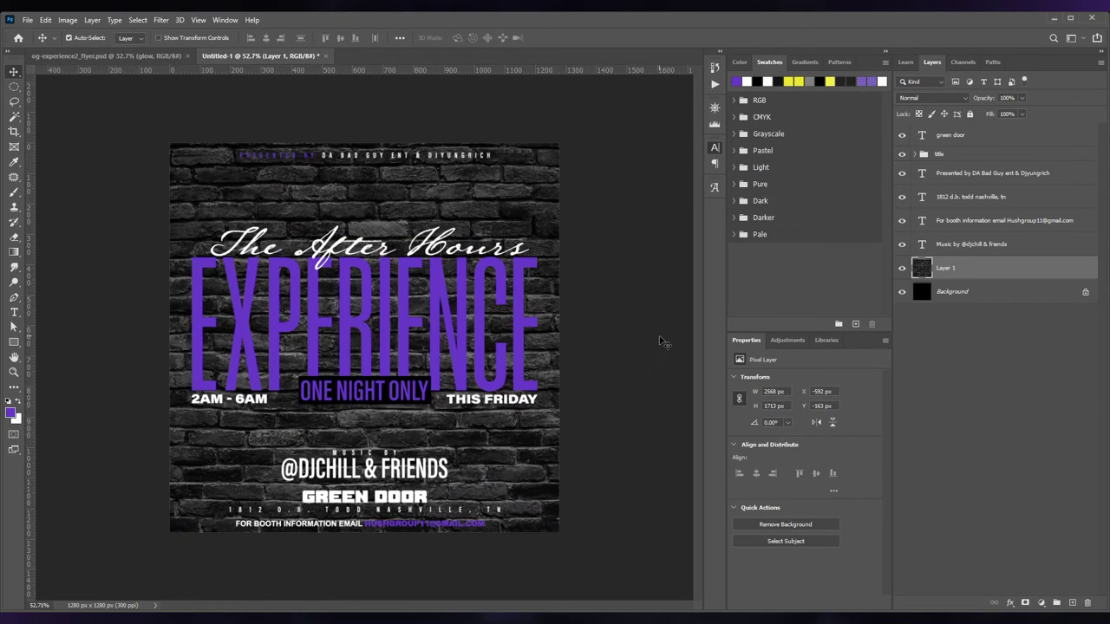
# Add a Levels adjustment clipped to the bricks, darkening them to 19 / 0.82 / 227.
pyautogui.click(1041, 603)
pyautogui.click(1075, 286)
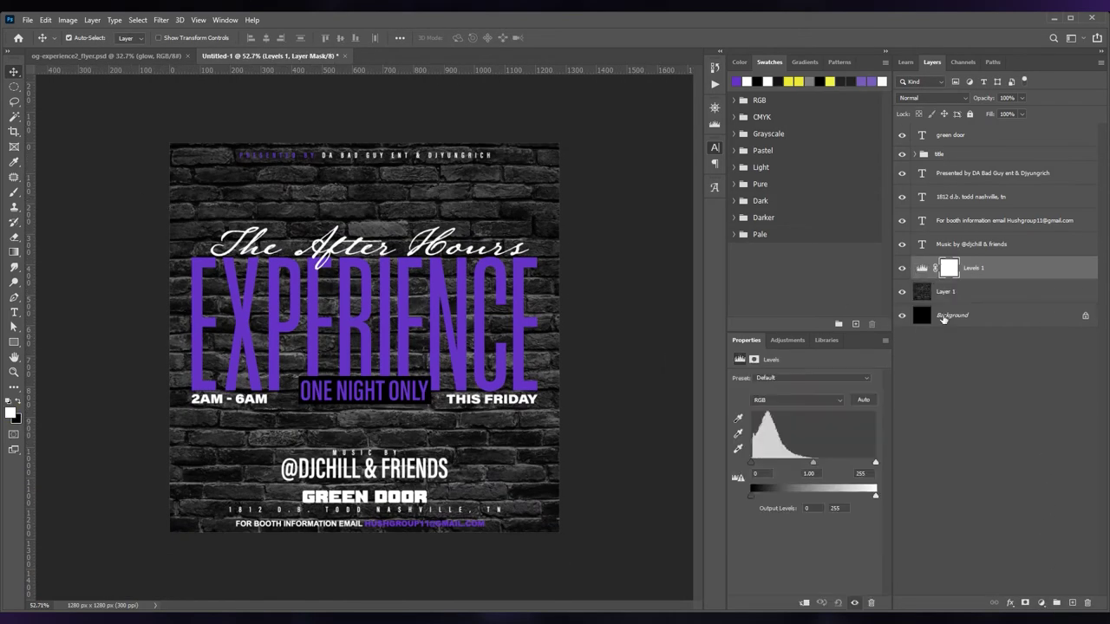
pyautogui.hotkey('ctrl', 'alt', 'g')
pyautogui.moveTo(813, 462); pyautogui.dragTo(862, 464)
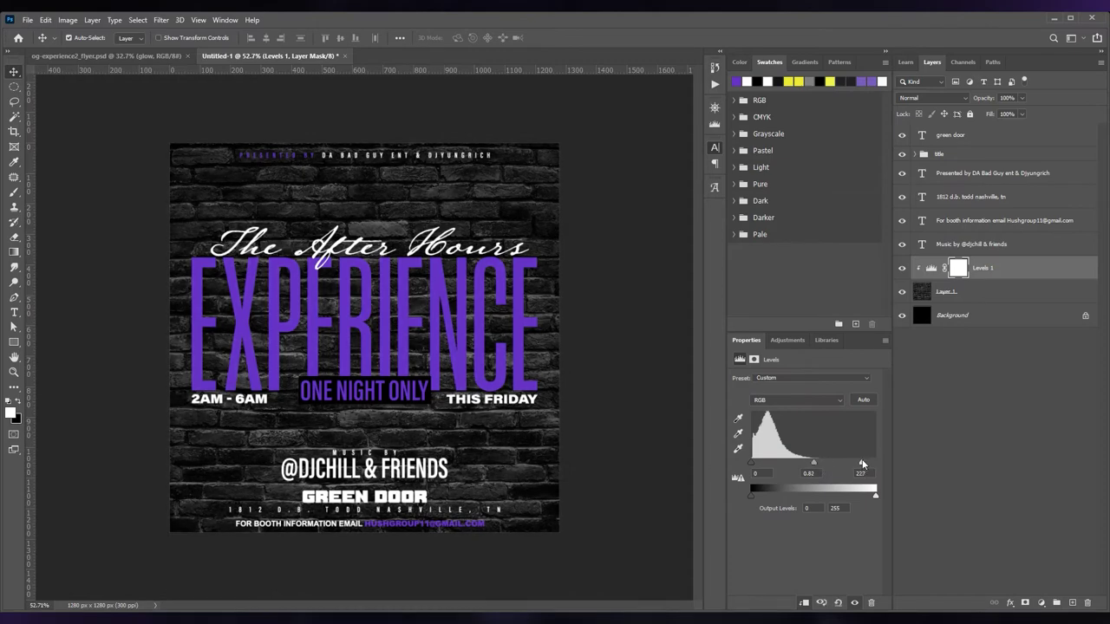
pyautogui.moveTo(751, 462); pyautogui.dragTo(761, 462)
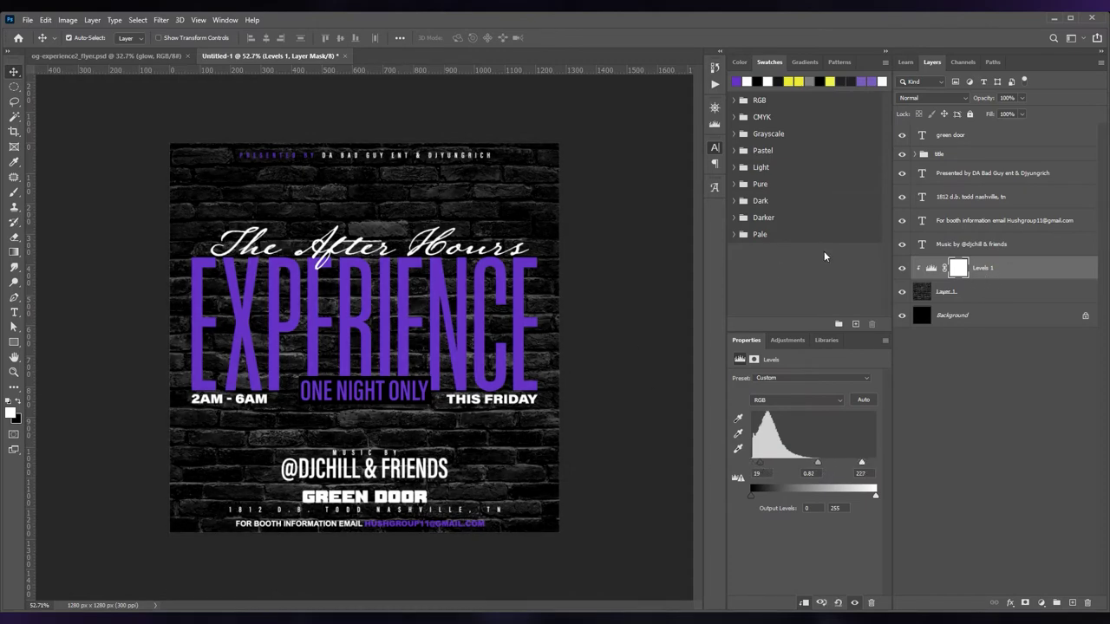
# Expand the title group and hide the Rectangle 1 layer behind ONE NIGHT ONLY.
pyautogui.click(970, 156)
pyautogui.click(918, 155)
pyautogui.click(936, 239)
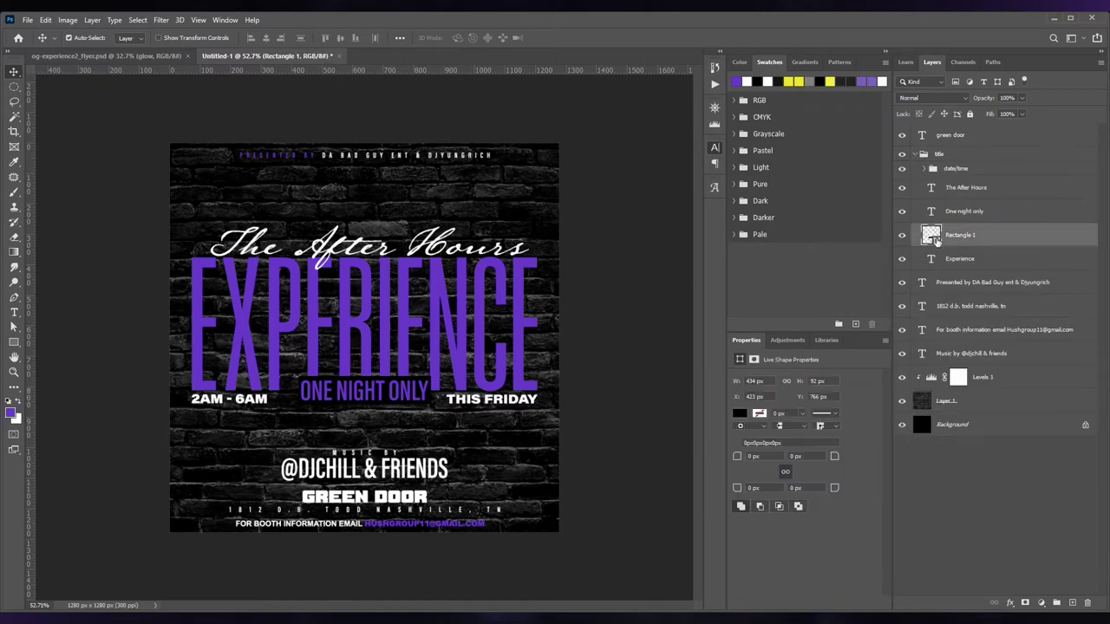
pyautogui.click(961, 260)
# Paint black to hide the EXPERIENCE letters behind ONE NIGHT ONLY.
pyautogui.press('b')
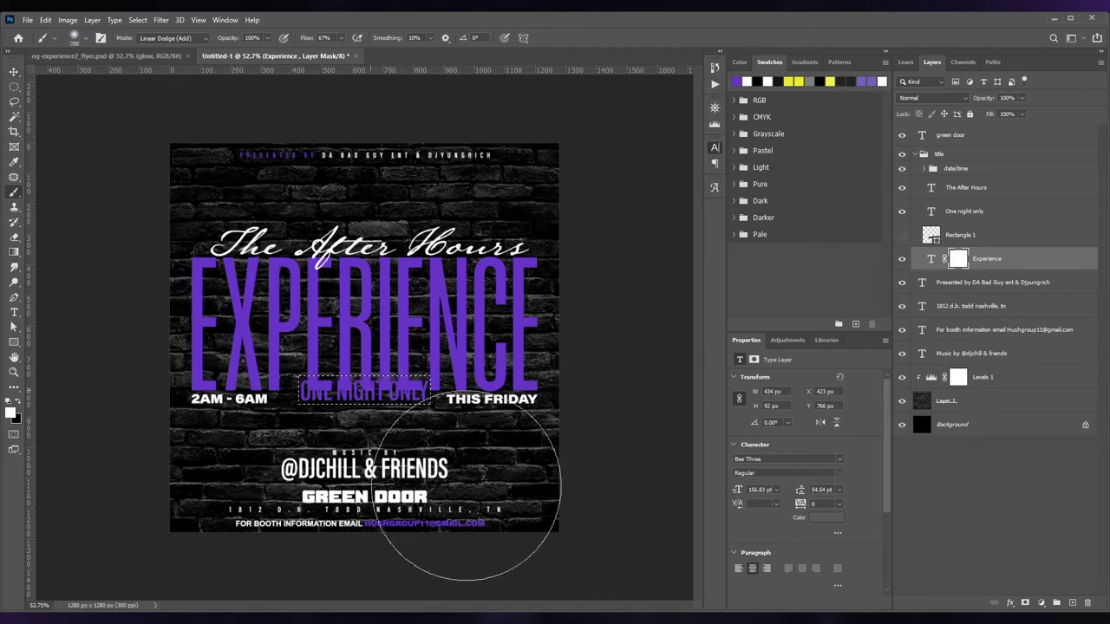
pyautogui.press('x')
pyautogui.hotkey('shift', 'alt', 'n')
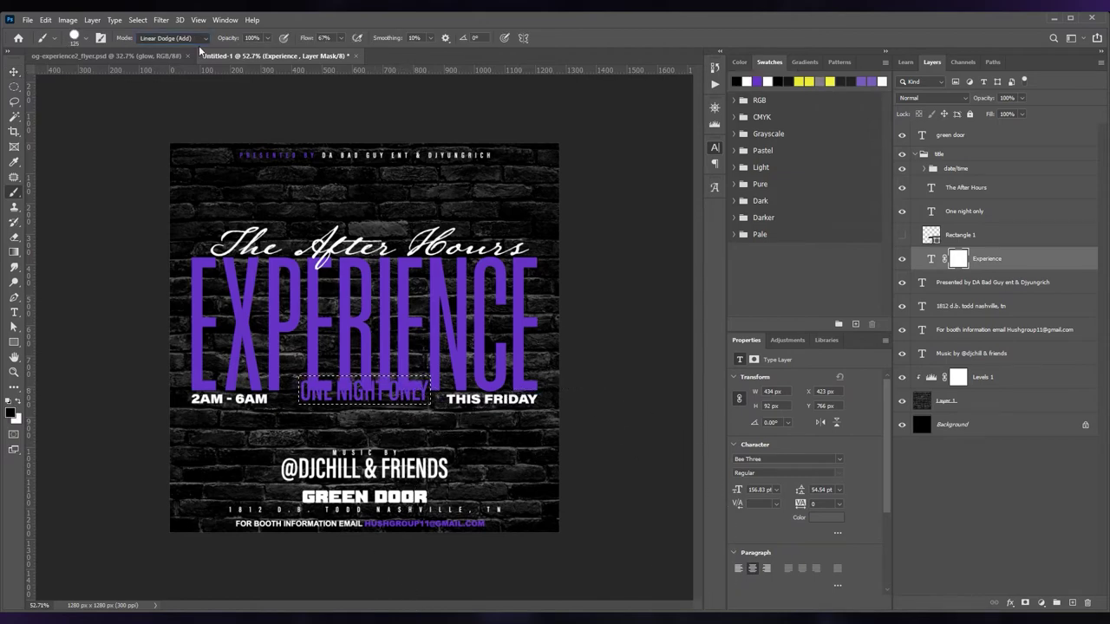
pyautogui.moveTo(425, 392); pyautogui.dragTo(345, 405)
pyautogui.hotkey('shift', '0')
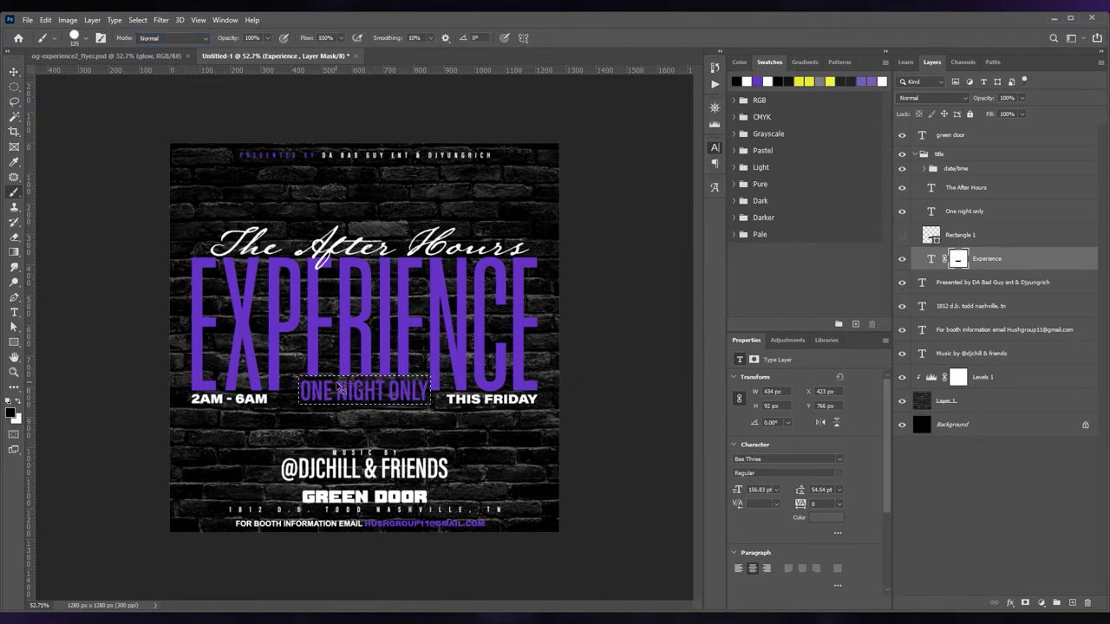
pyautogui.hotkey('ctrl', 'd')
pyautogui.press('v')
pyautogui.press('t')
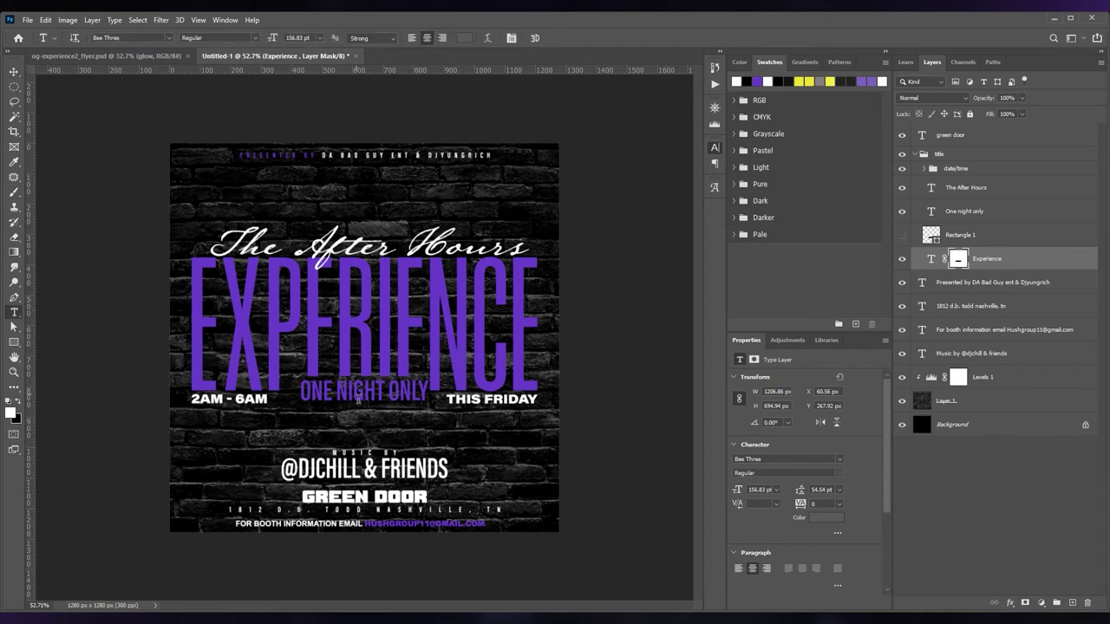
# Add a darkening Curves adjustment above Levels 1 and duplicate the Experience text layer.
pyautogui.click(1026, 371)
pyautogui.click(1042, 602)
pyautogui.click(1039, 462)
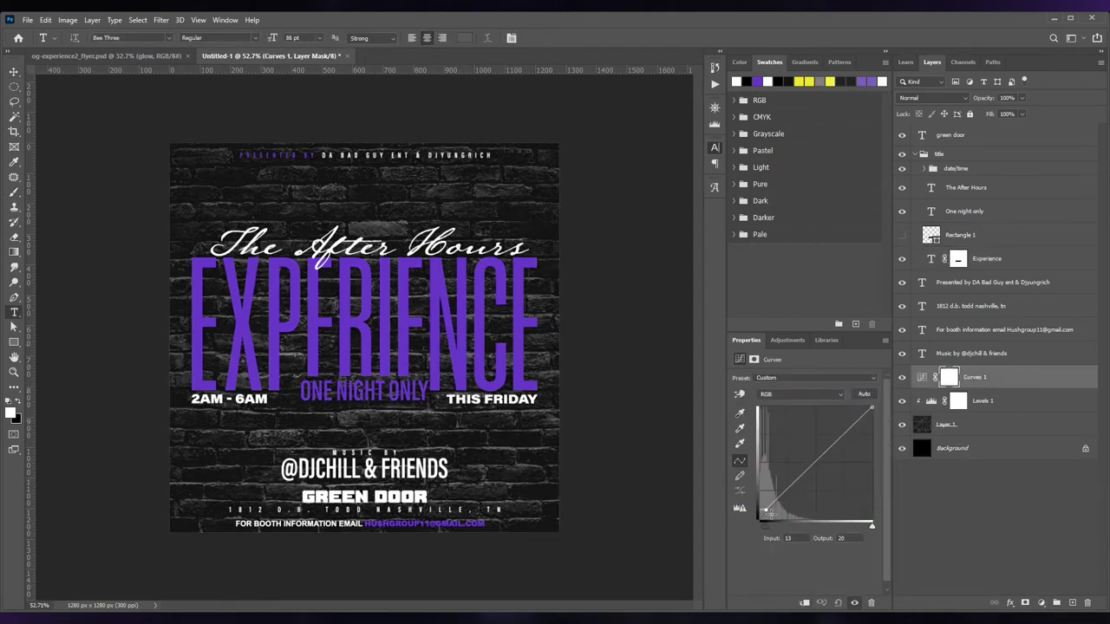
pyautogui.moveTo(819, 451); pyautogui.dragTo(834, 466)
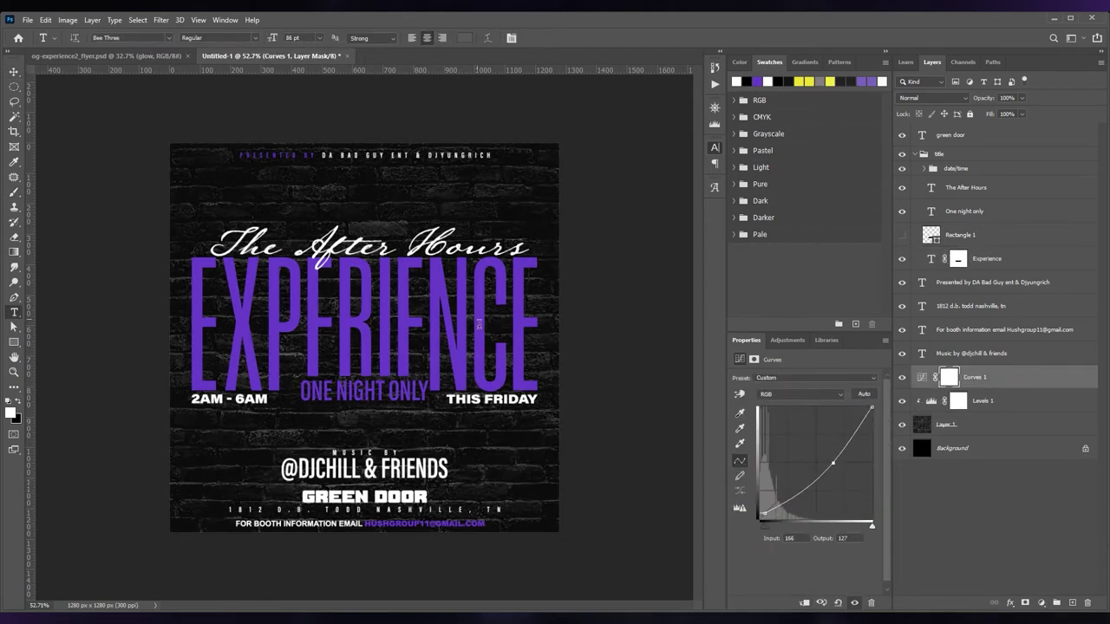
pyautogui.press('v')
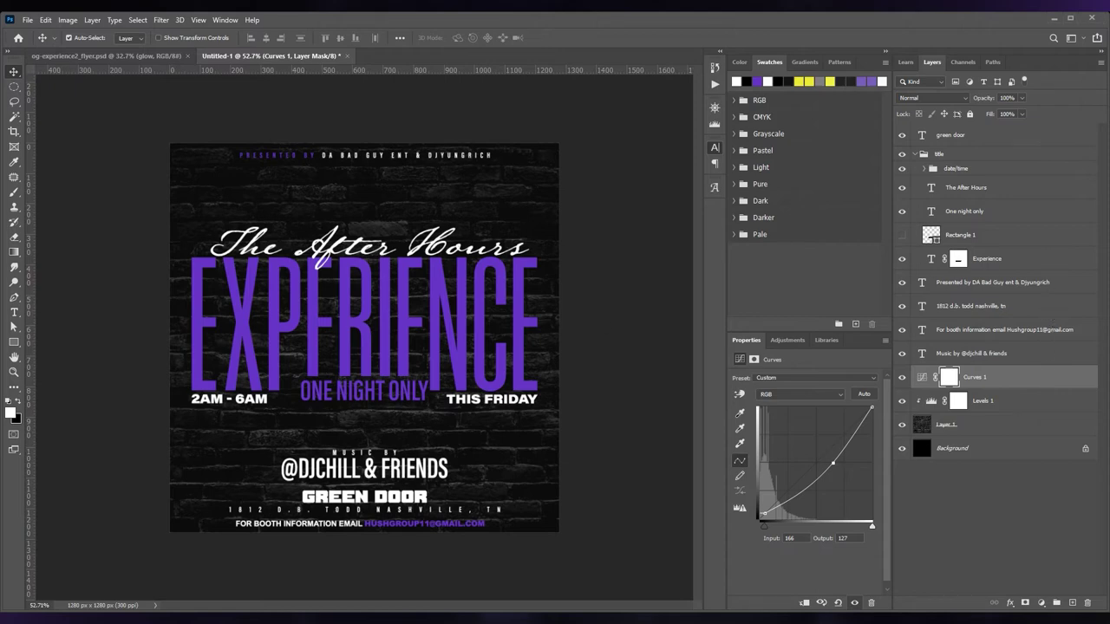
pyautogui.keyDown('alt'); pyautogui.click(387, 354); pyautogui.keyUp('alt')
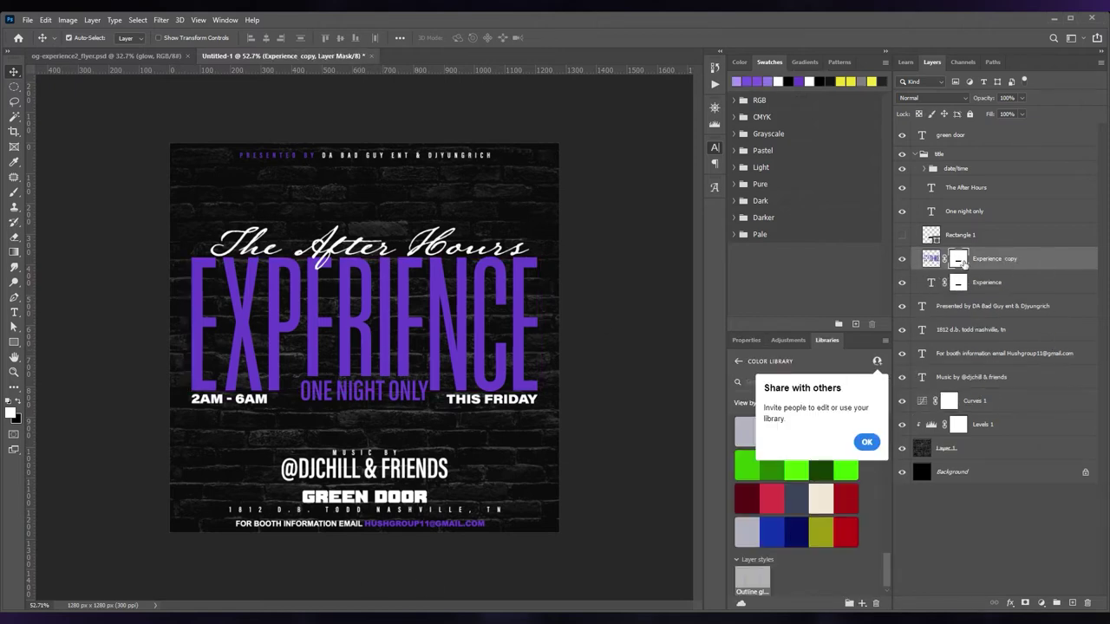
# Make the EXPERIENCE copy's fill transparent for an outline look.
pyautogui.press('h')
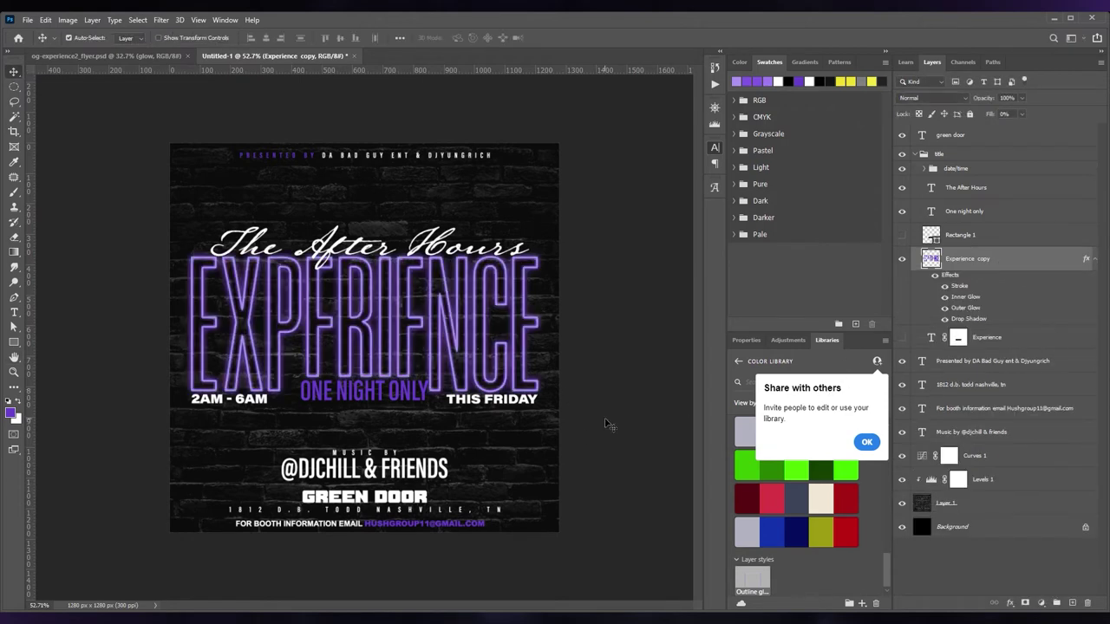
pyautogui.click(976, 212)
pyautogui.press('t')
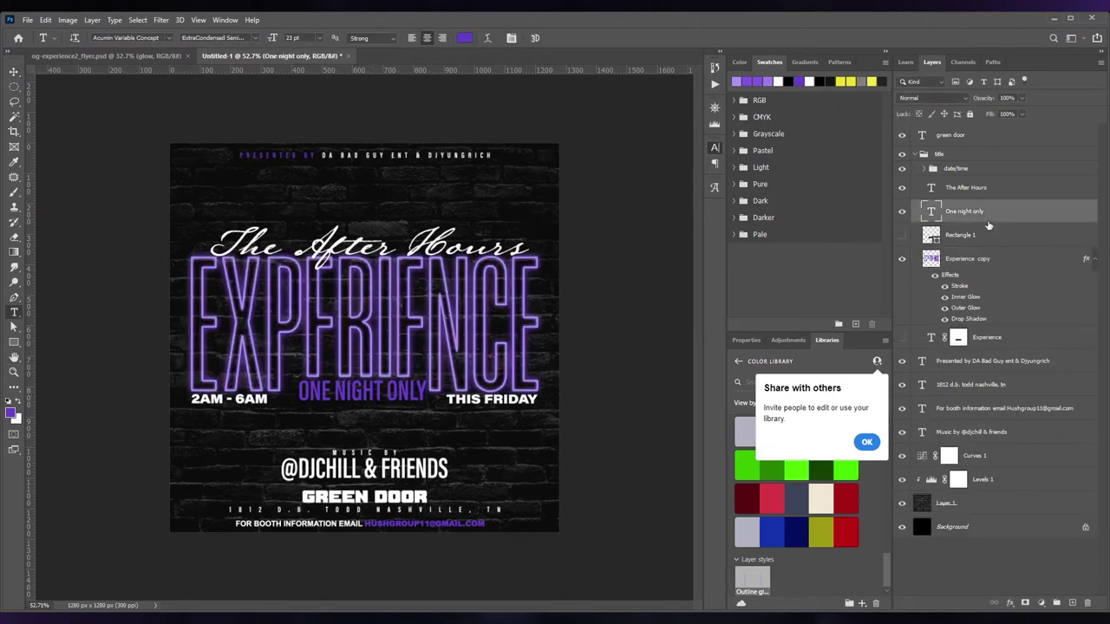
# Add a Color Dodge glow layer above Curves 1, briefly trying Screen blending.
pyautogui.click(1041, 458)
pyautogui.write('color burn')
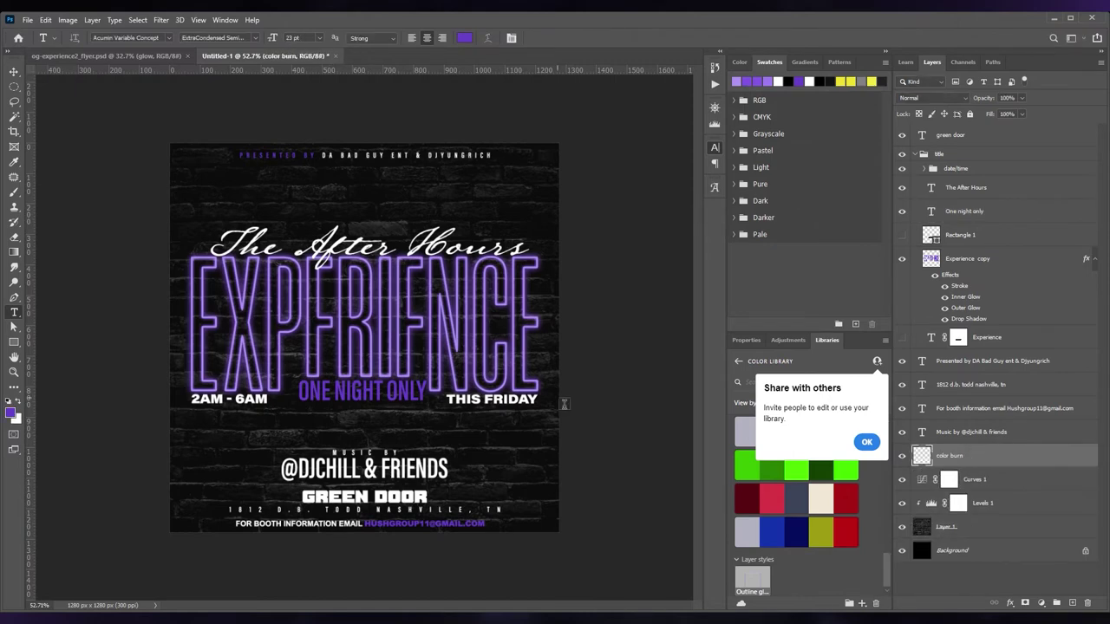
pyautogui.press('b')
pyautogui.hotkey('ctrl', 'z')
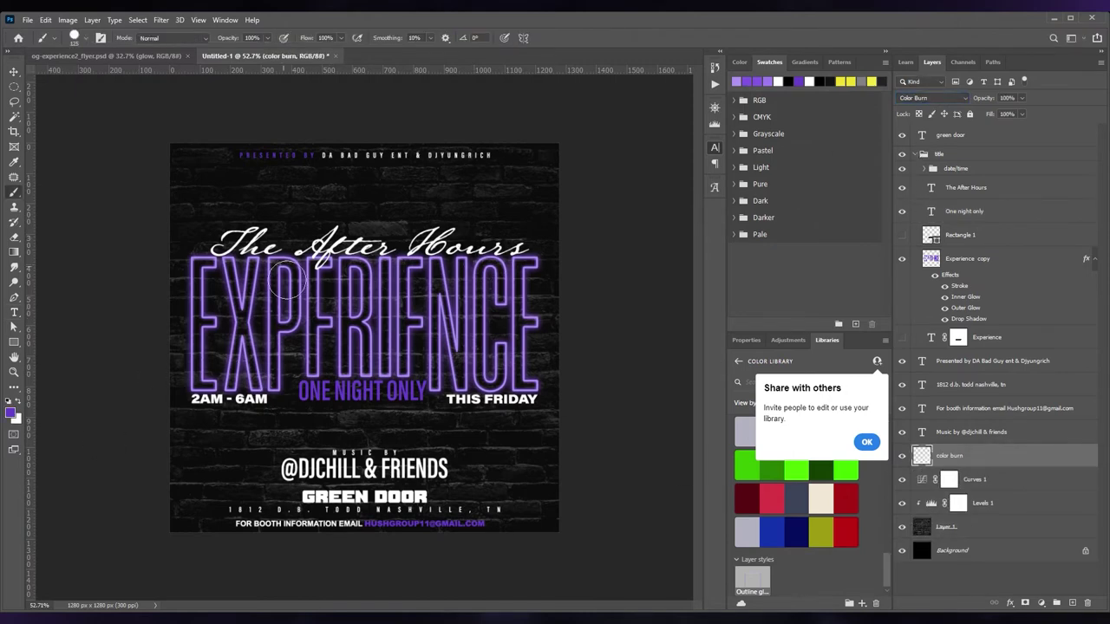
pyautogui.scroll(-5, 927, 97)
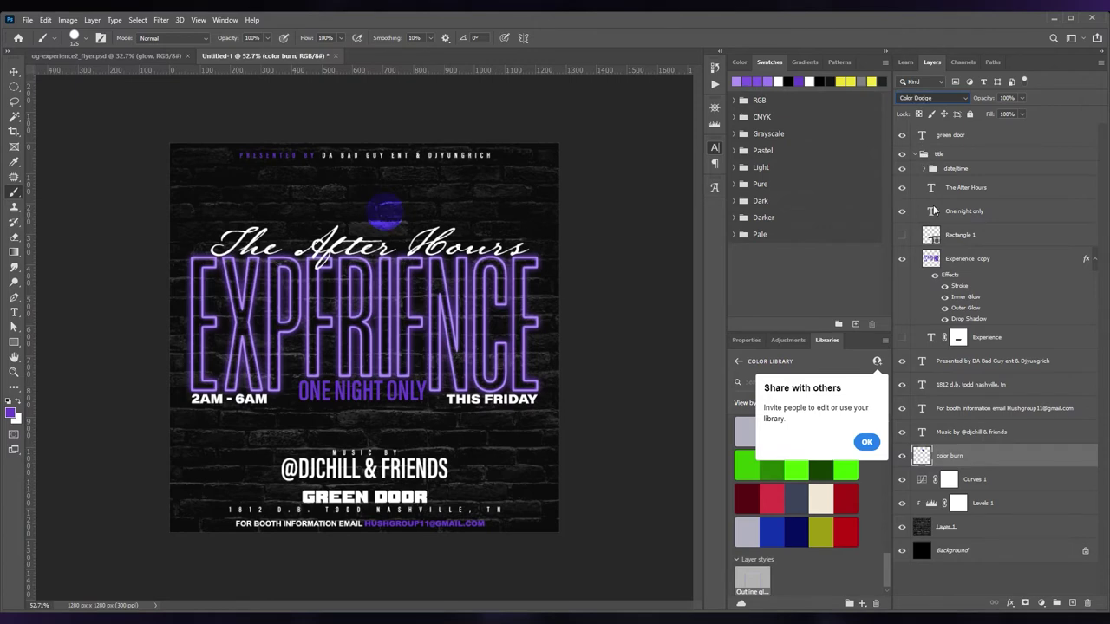
pyautogui.press('Up')
pyautogui.press('Up')
pyautogui.press('Up')
pyautogui.press('Down')
pyautogui.press('Down')
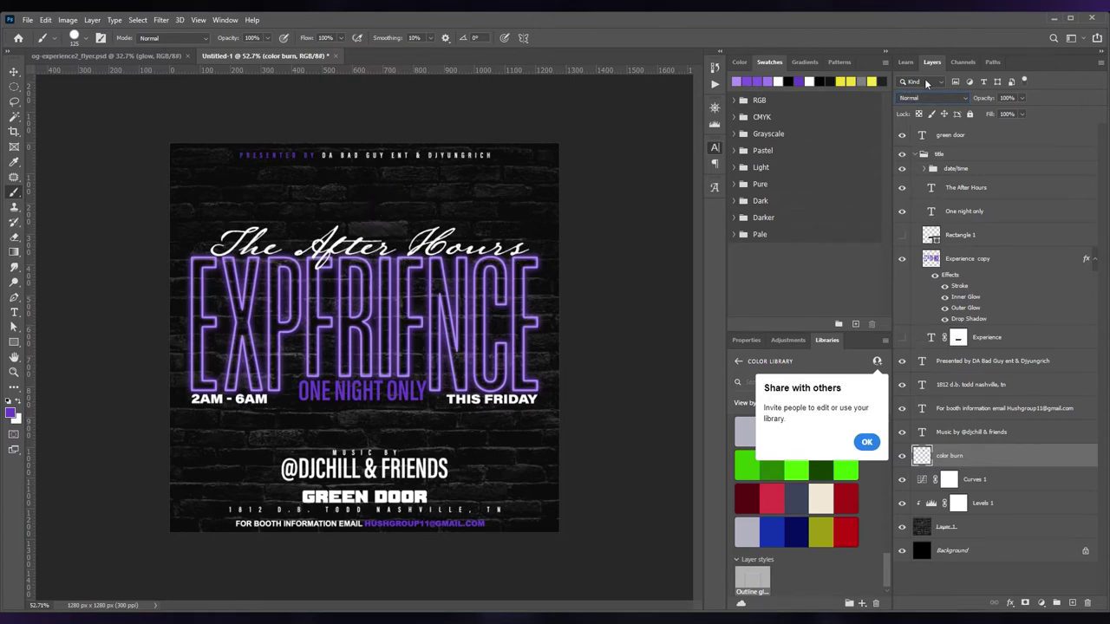
pyautogui.press('Down')
# Paint a purple glow across the brick wall with a 500 px brush at 40% flow, 65% opacity.
pyautogui.click(325, 38)
pyautogui.write('40')
pyautogui.press('Return')
pyautogui.press(']')
pyautogui.press(']')
pyautogui.press(']')
pyautogui.write('5')
pyautogui.press('Return')
pyautogui.moveTo(325, 379); pyautogui.dragTo(512, 399)
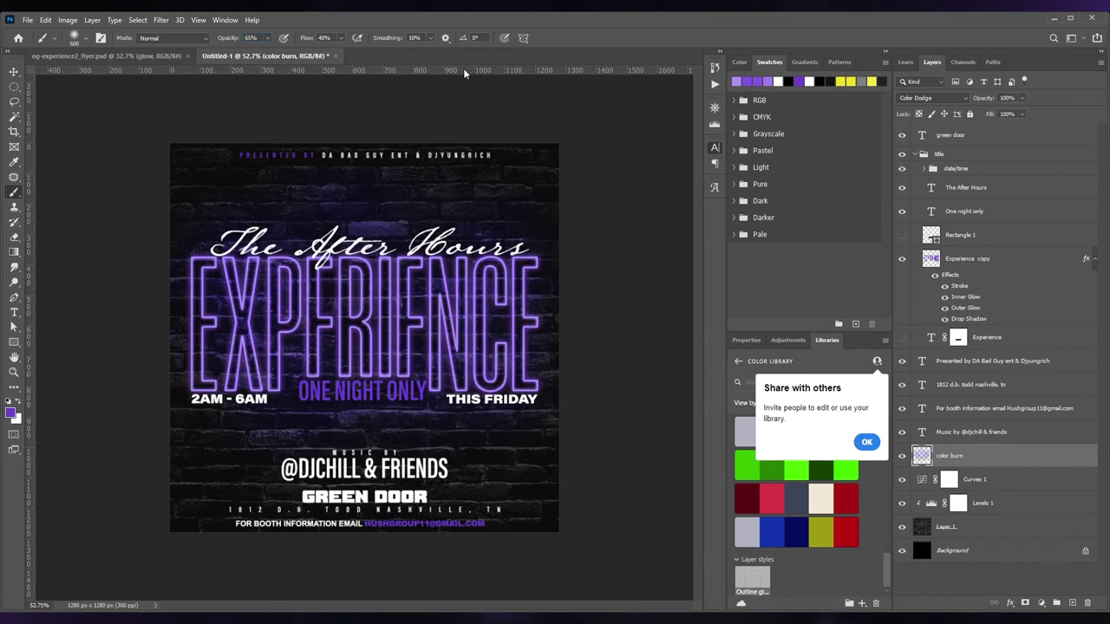
# Switch to a white Linear Dodge (Add) brush at 400 px and set the glow layer opacity to 44%.
pyautogui.press('x')
pyautogui.click(193, 37)
pyautogui.write('30')
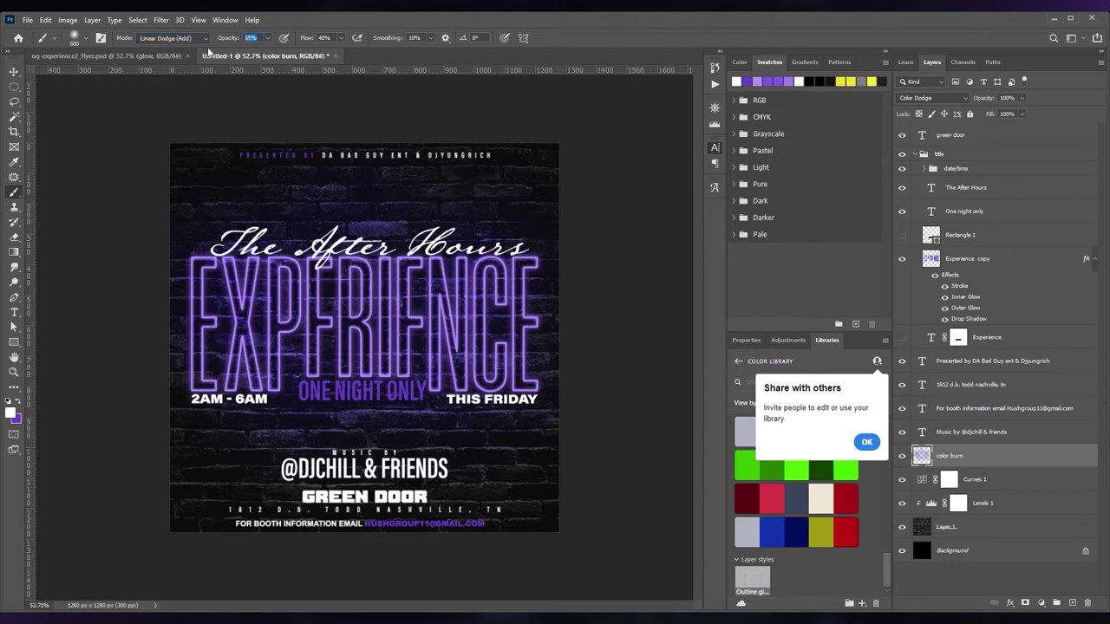
pyautogui.write('15')
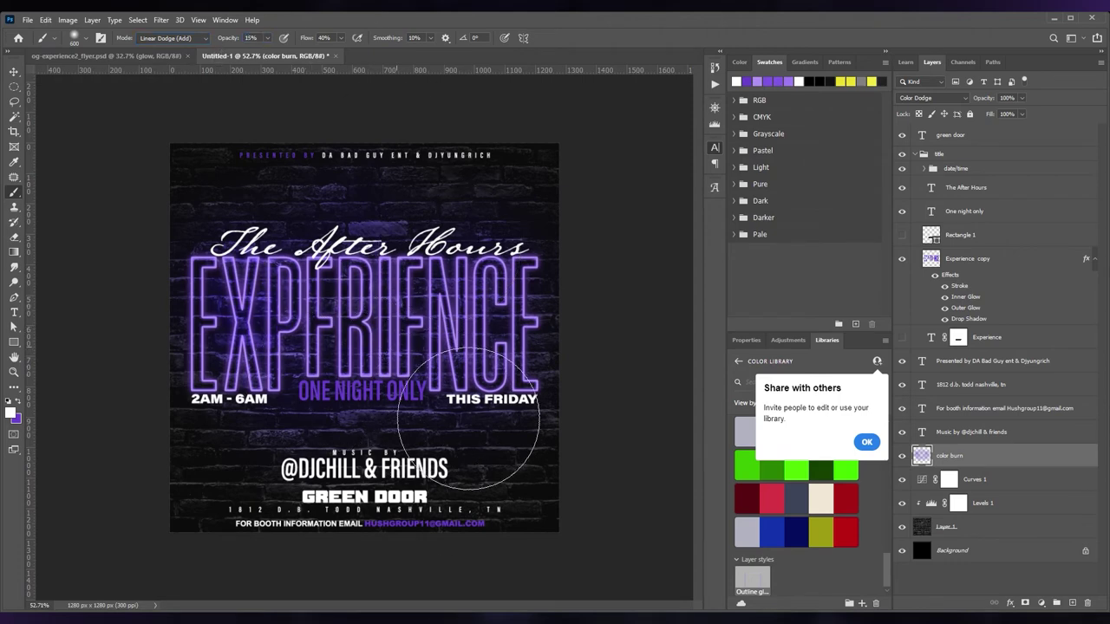
pyautogui.press('[')
pyautogui.press('[')
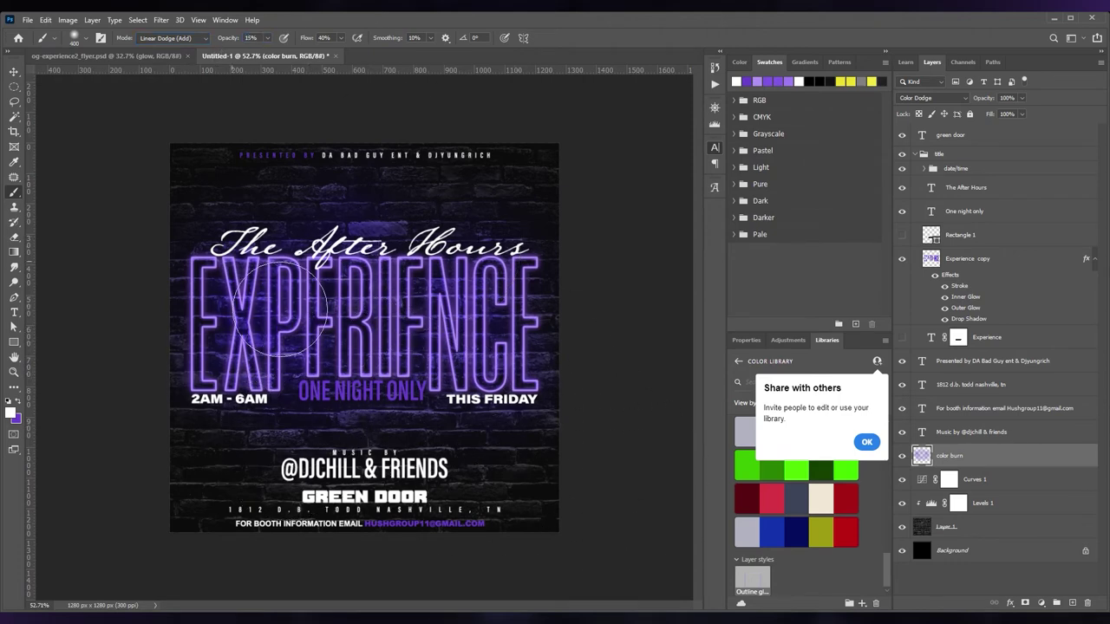
pyautogui.press('v')
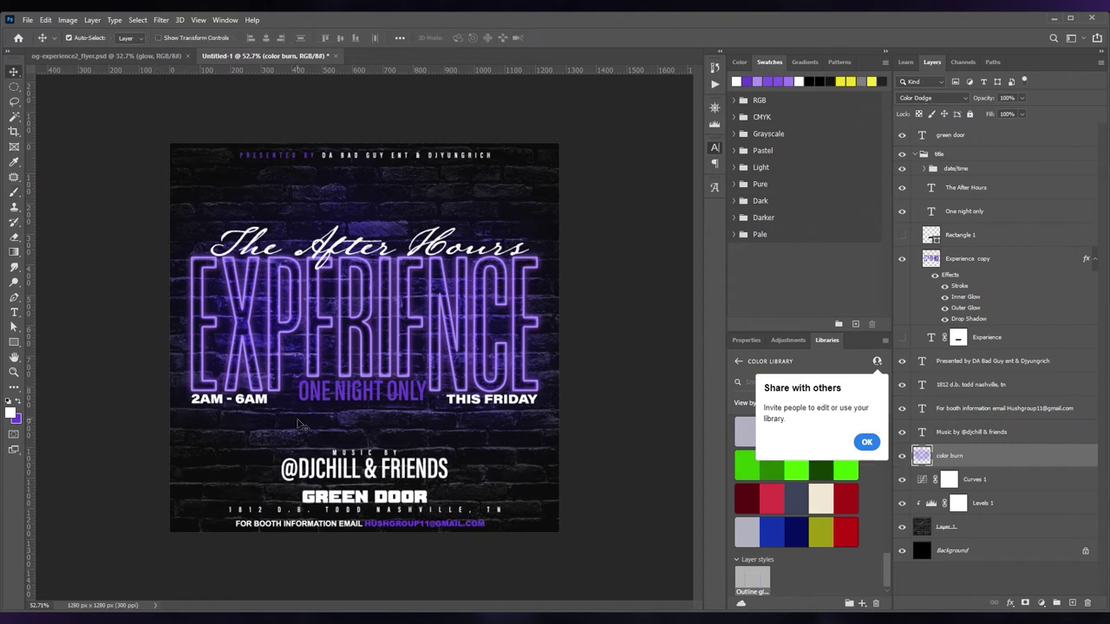
pyautogui.press('2')
pyautogui.press('6')
pyautogui.press('4')
# Select the Experience copy layer and begin recolouring ONE NIGHT ONLY to white.
pyautogui.click(997, 259)
pyautogui.press('i')
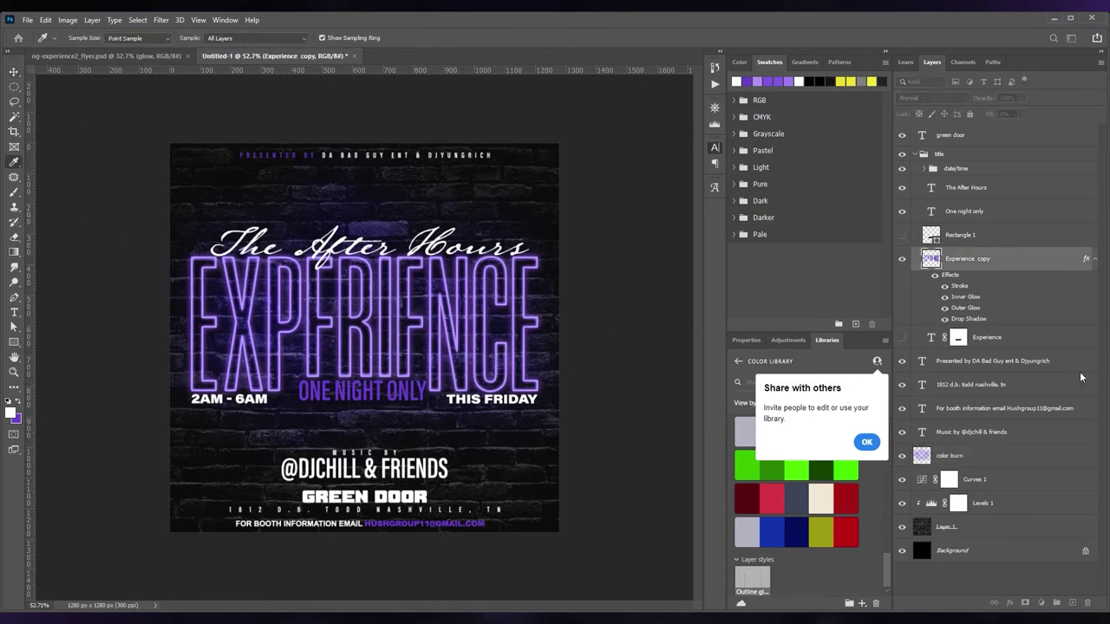
pyautogui.press('v')
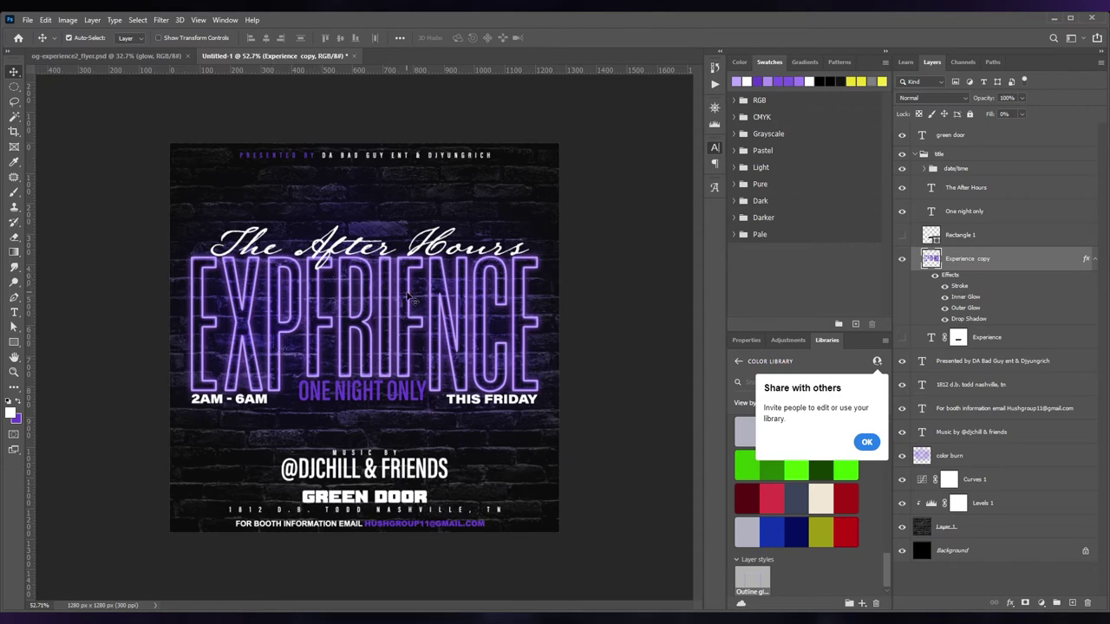
pyautogui.doubleClick(931, 211)
# Add a drop shadow to ONE NIGHT ONLY and collapse the title group.
pyautogui.doubleClick(1022, 225)
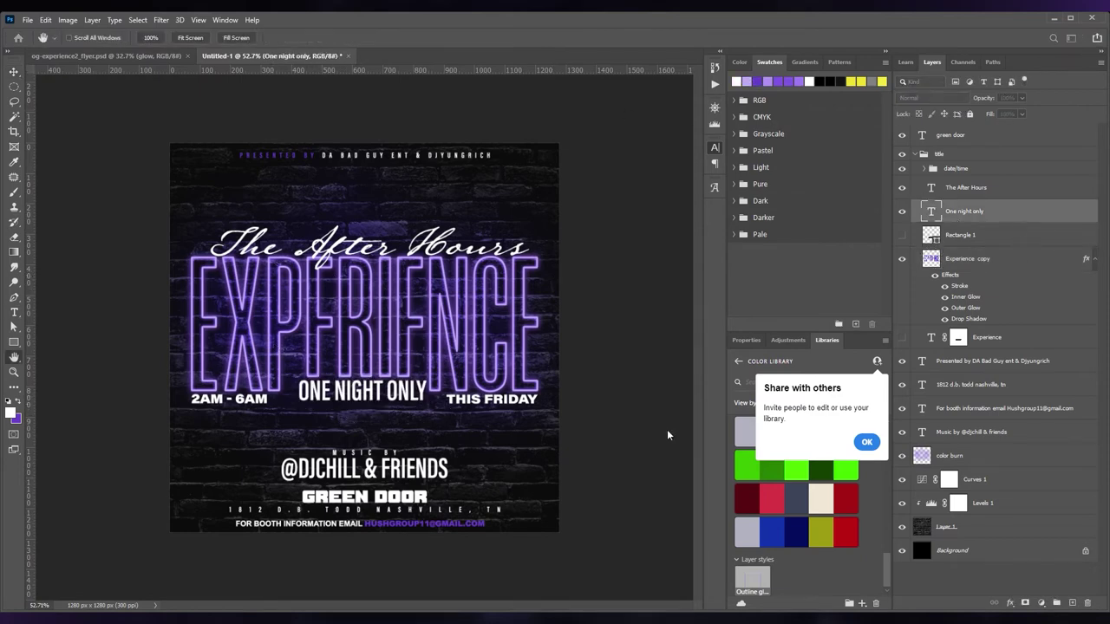
pyautogui.press('Return')
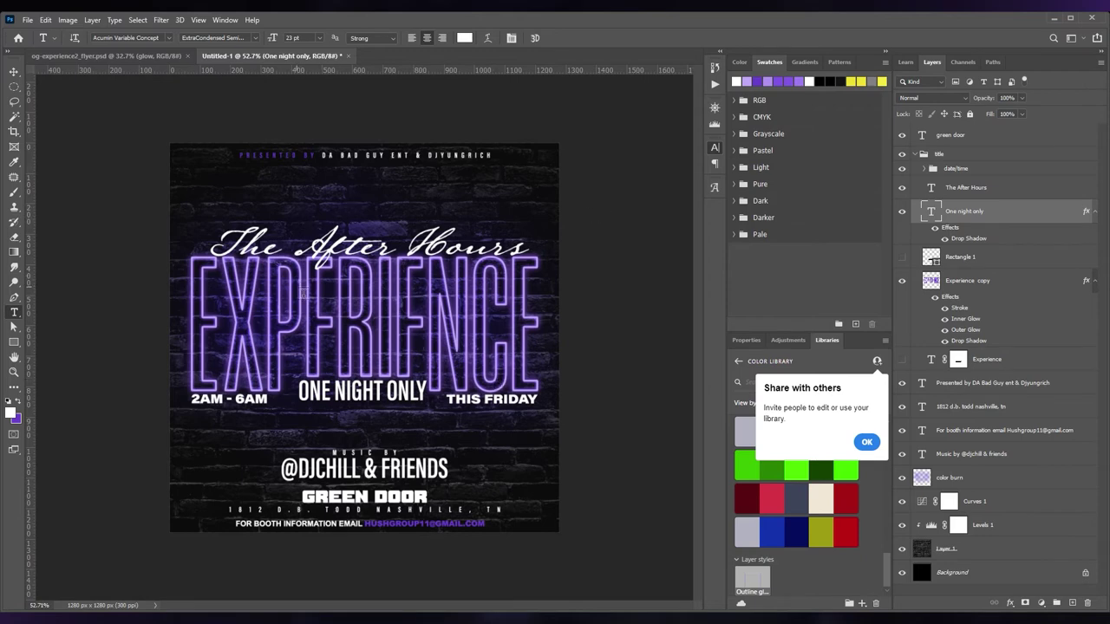
pyautogui.press('v')
pyautogui.click(923, 154)
# Group the green door and address layers into a group named 'location'.
pyautogui.click(963, 135)
pyautogui.keyDown('ctrl'); pyautogui.click(960, 191); pyautogui.keyUp('ctrl')
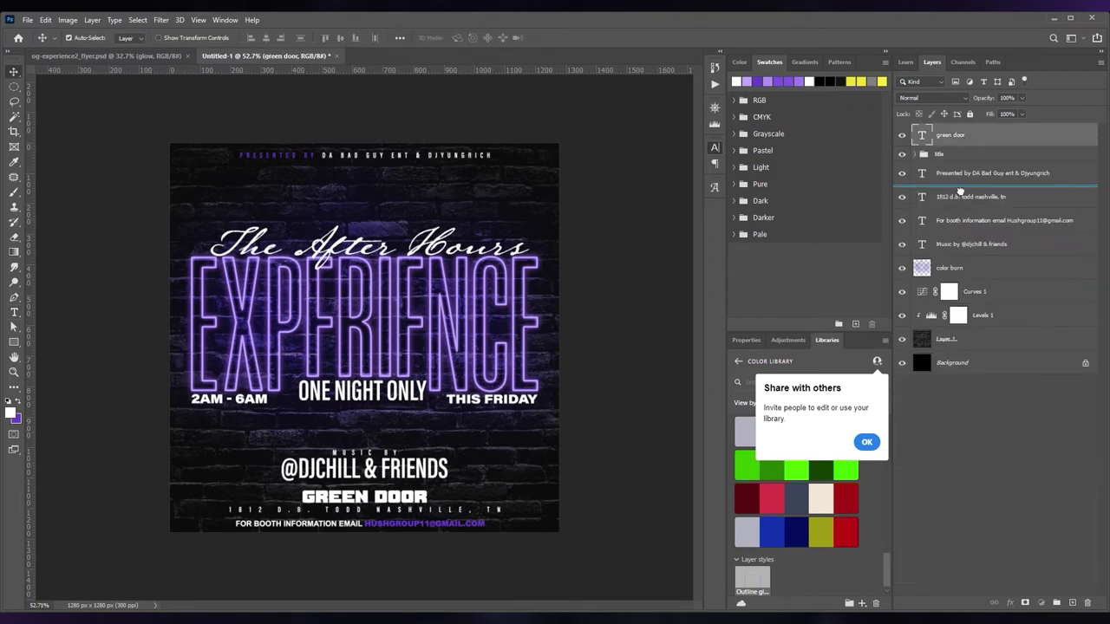
pyautogui.hotkey('ctrl', 'g')
pyautogui.doubleClick(945, 168)
pyautogui.write('location')
pyautogui.press('Return')
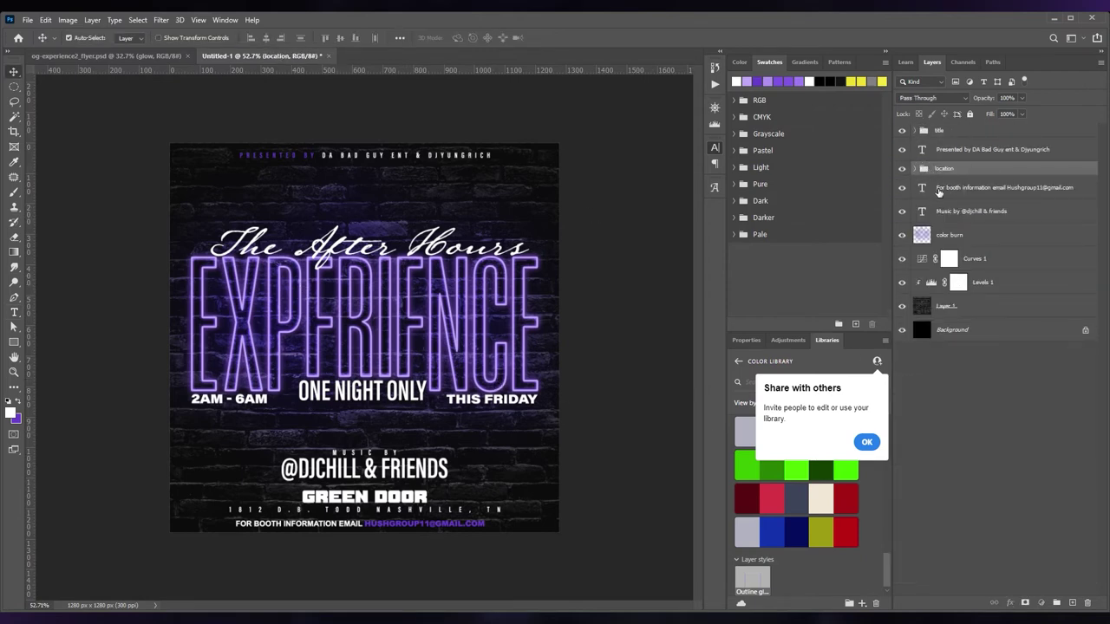
# Reorder the For booth, Presented and Music by layers, bringing Music by and For booth beside location.
pyautogui.moveTo(938, 192); pyautogui.dragTo(953, 223)
pyautogui.moveTo(962, 149); pyautogui.dragTo(962, 126)
pyautogui.click(971, 187)
pyautogui.keyDown('shift'); pyautogui.click(965, 215); pyautogui.keyUp('shift')
pyautogui.moveTo(965, 215); pyautogui.dragTo(961, 170)
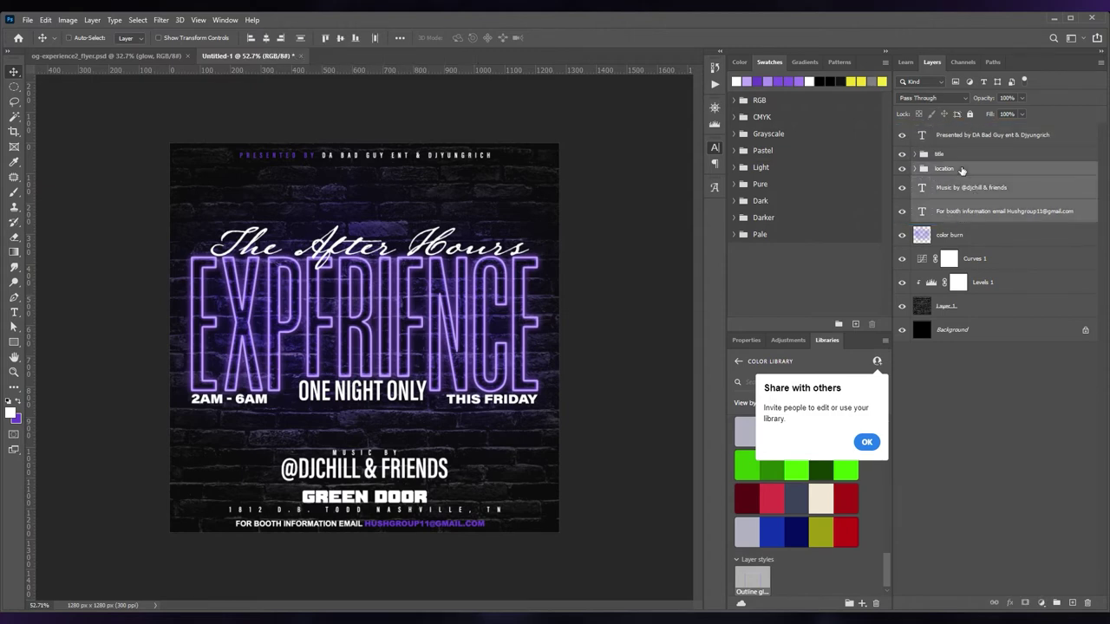
# Name the new group 'info' and nudge the booth information line.
pyautogui.doubleClick(944, 169)
pyautogui.write('info')
pyautogui.press('Return')
pyautogui.hotkey('shift', 'Up')
pyautogui.hotkey('shift', 'Up')
pyautogui.hotkey('shift', 'Up')
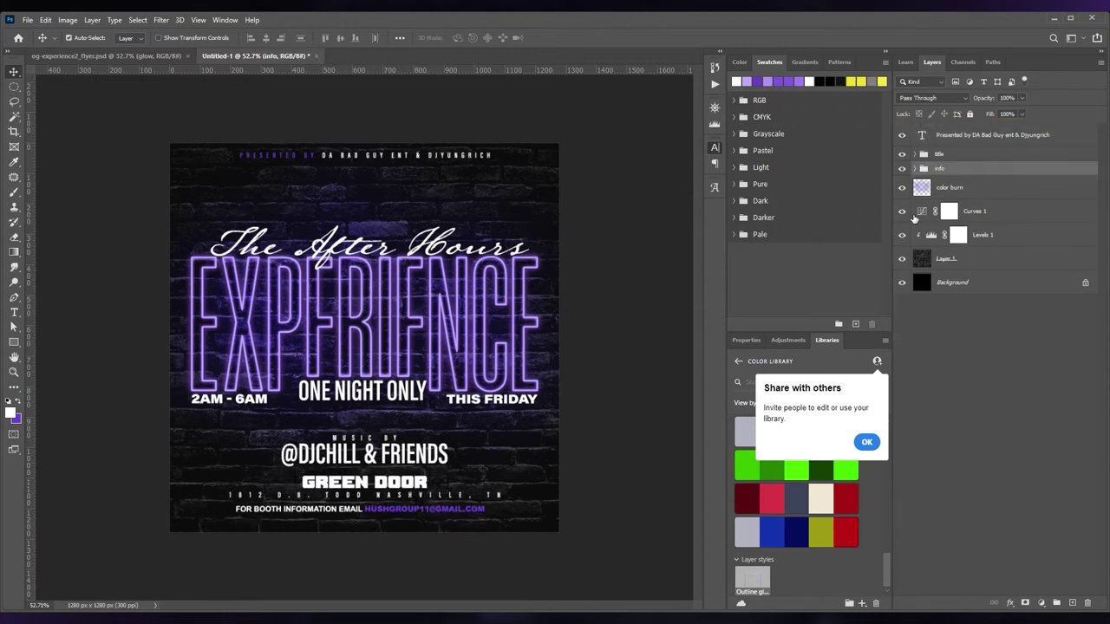
pyautogui.click(916, 168)
pyautogui.click(997, 225)
pyautogui.hotkey('shift', 'Down')
pyautogui.hotkey('shift', 'Down')
# Add a gradient fill above Curves 1, positioned to brighten the brick wall.
pyautogui.click(974, 272)
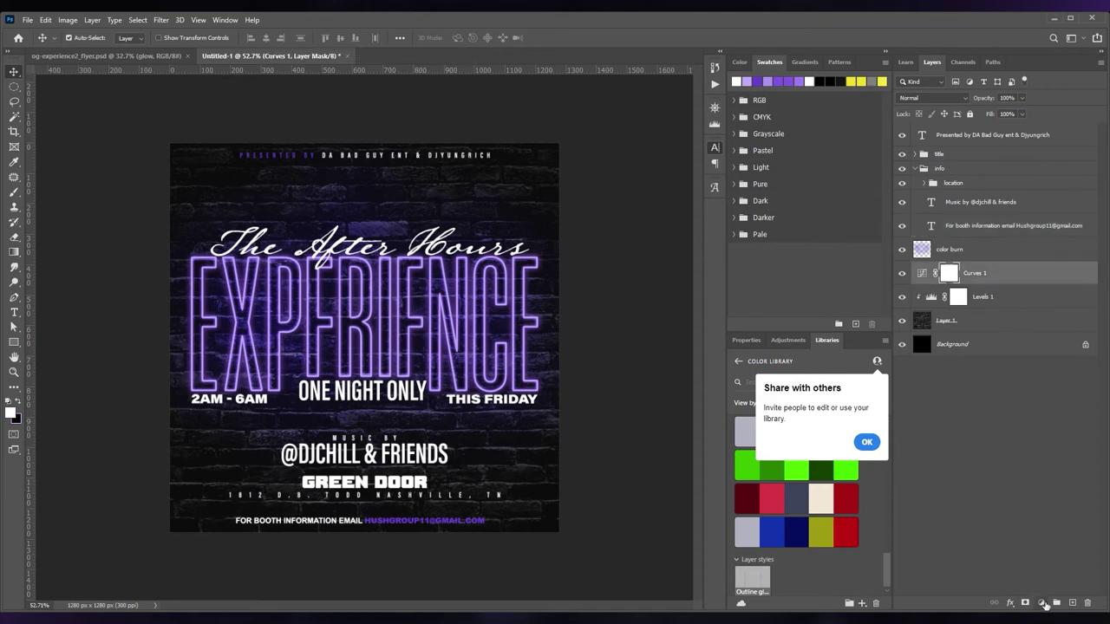
pyautogui.click(1045, 605)
pyautogui.click(1075, 328)
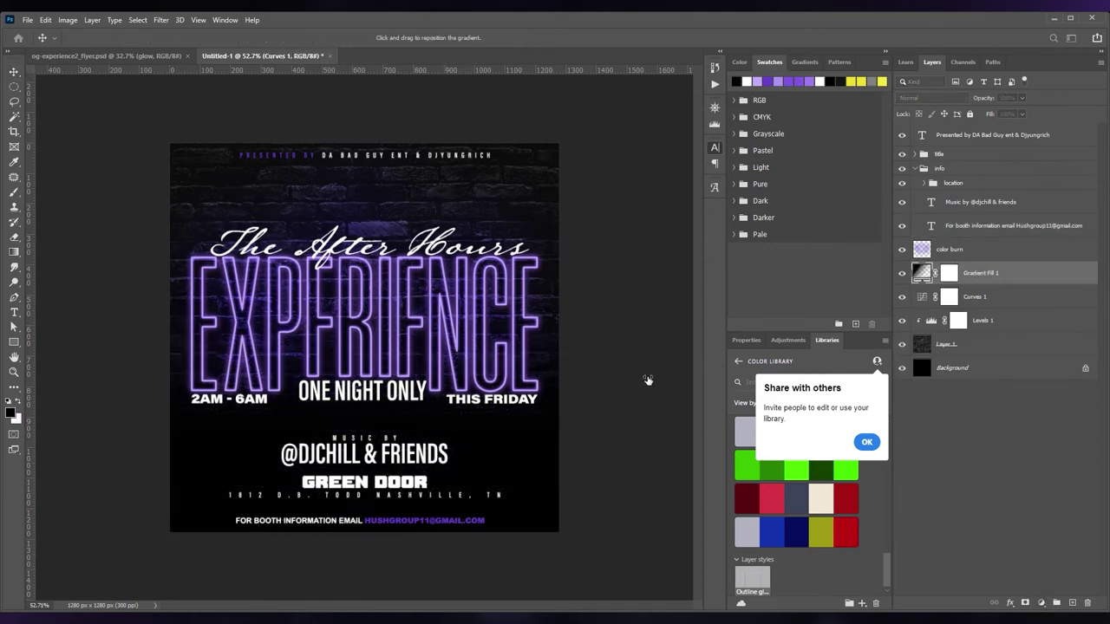
pyautogui.moveTo(392, 487); pyautogui.dragTo(386, 493)
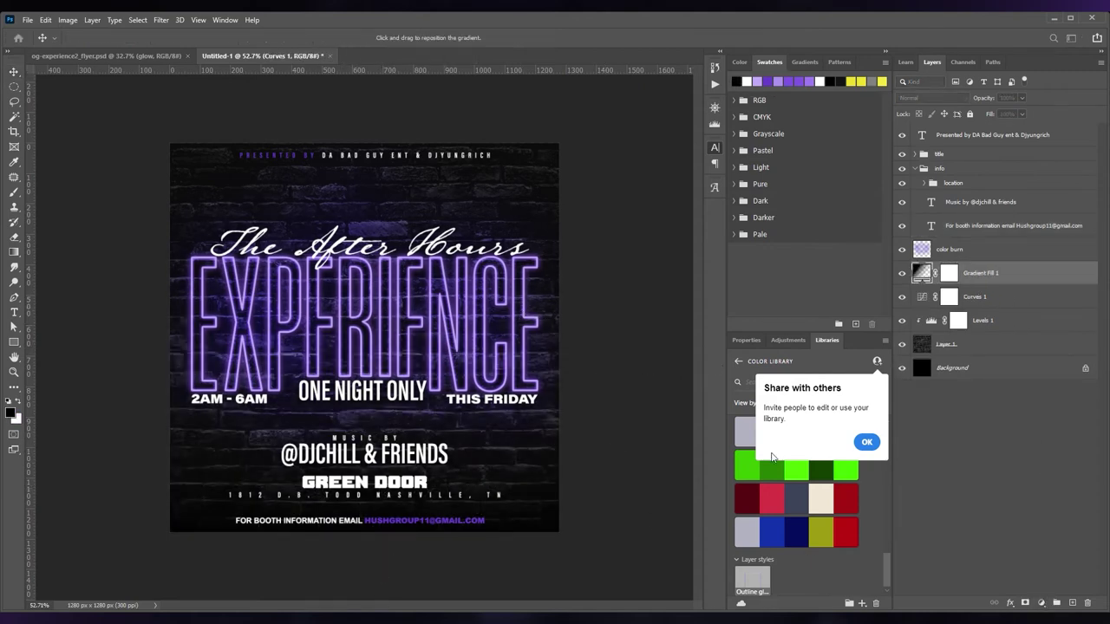
pyautogui.press('Return')
# Draw a large circular selection covering the flyer on the brick wall layer.
pyautogui.click(1020, 352)
pyautogui.press('m')
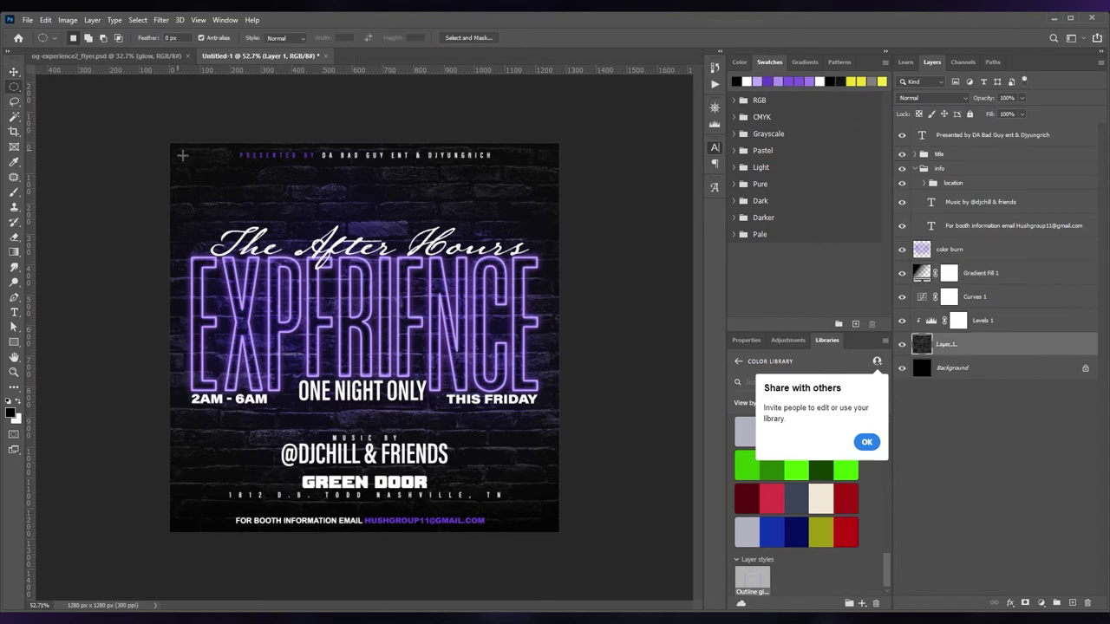
pyautogui.moveTo(183, 159); pyautogui.dragTo(553, 523)
pyautogui.hotkey('ctrl', 't')
pyautogui.press('Return')
# Feather the circle in Select and Mask with 83% overlay and apply it as a layer mask.
pyautogui.click(471, 37)
pyautogui.moveTo(1014, 150); pyautogui.dragTo(1063, 150)
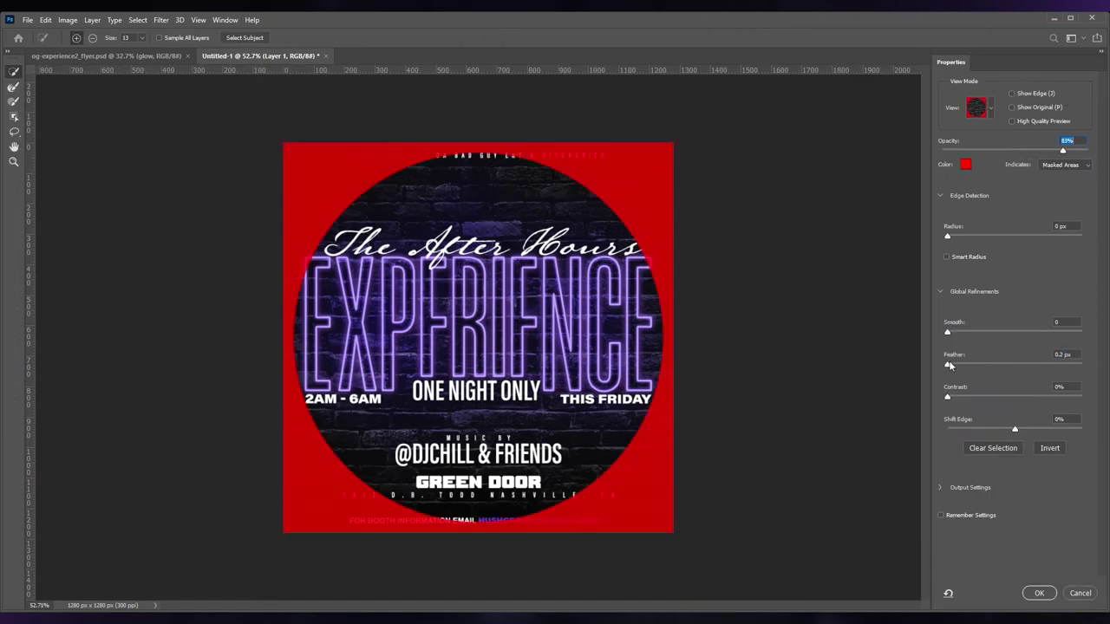
pyautogui.moveTo(948, 364); pyautogui.dragTo(1022, 364)
pyautogui.moveTo(1016, 428); pyautogui.dragTo(980, 428)
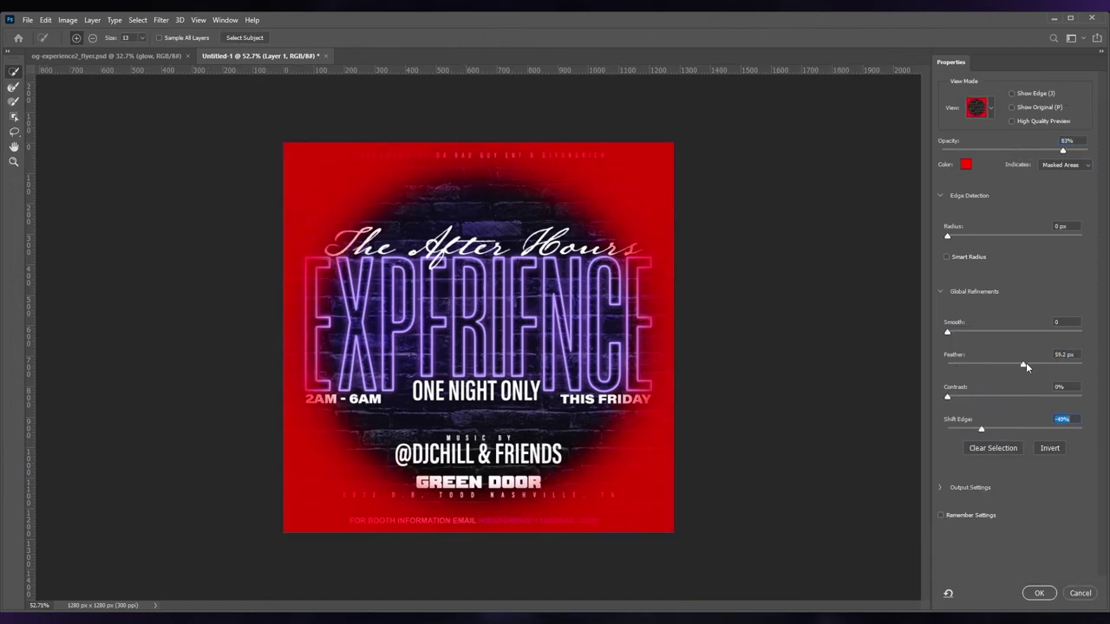
pyautogui.moveTo(1025, 364); pyautogui.dragTo(1036, 363)
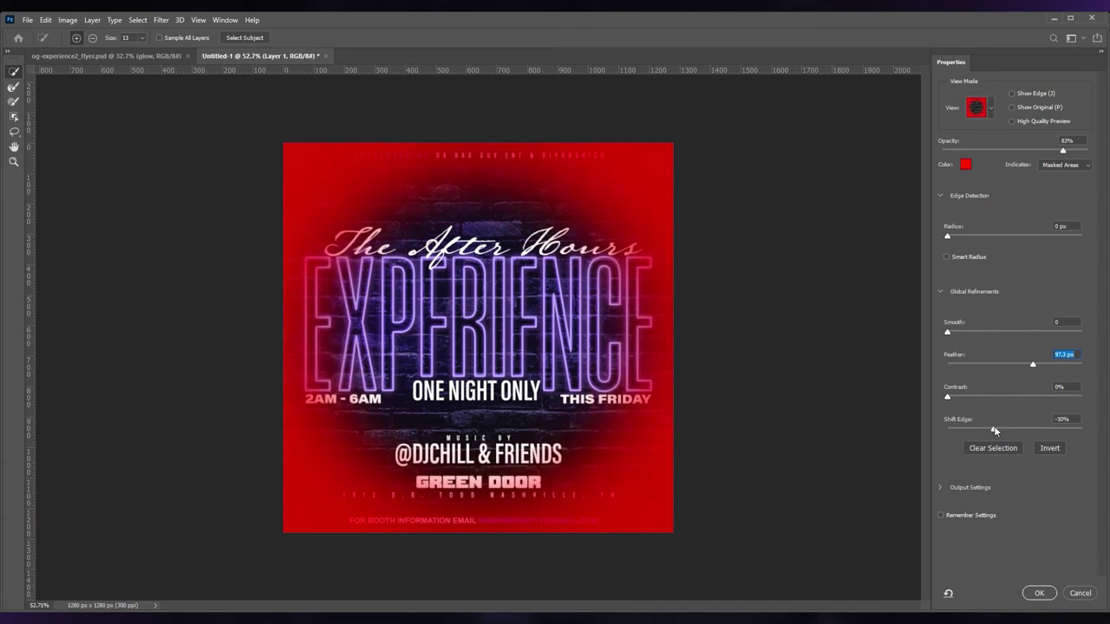
pyautogui.click(1039, 593)
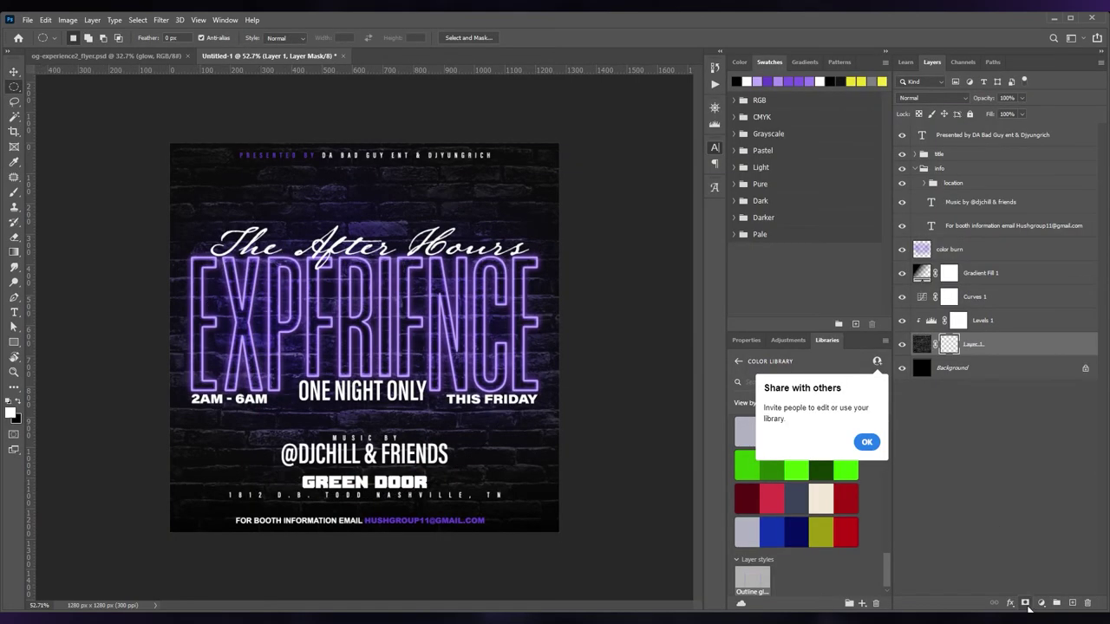
# Refine Layer 1's mask to about 71 px feather with -18% Shift Edge.
pyautogui.keyDown('ctrl'); pyautogui.click(949, 346); pyautogui.keyUp('ctrl')
pyautogui.click(459, 38)
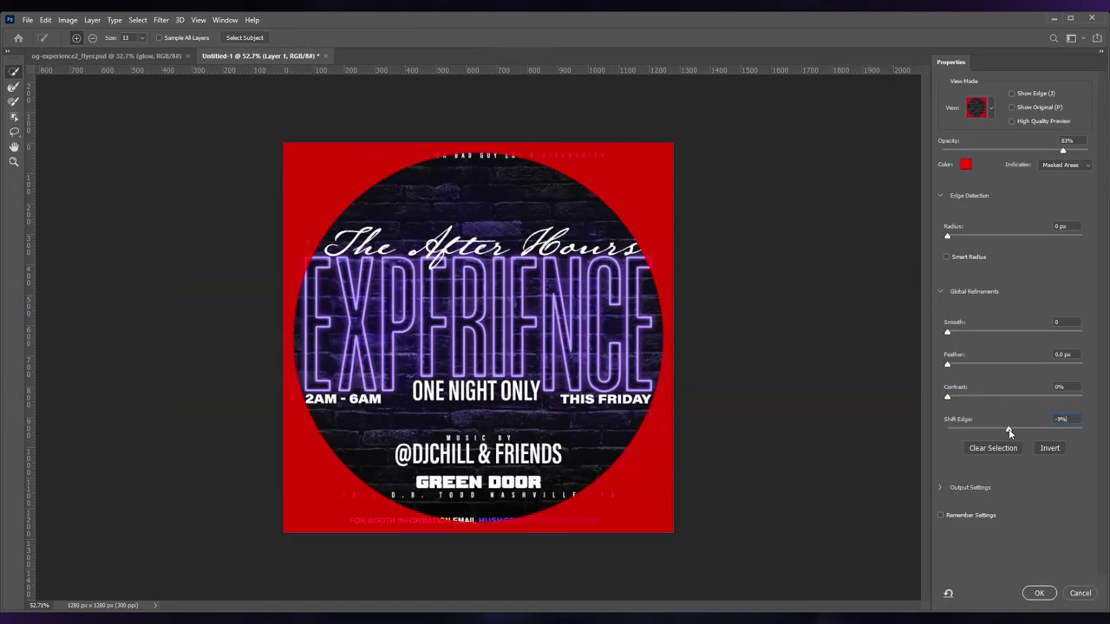
pyautogui.moveTo(968, 364); pyautogui.dragTo(1023, 365)
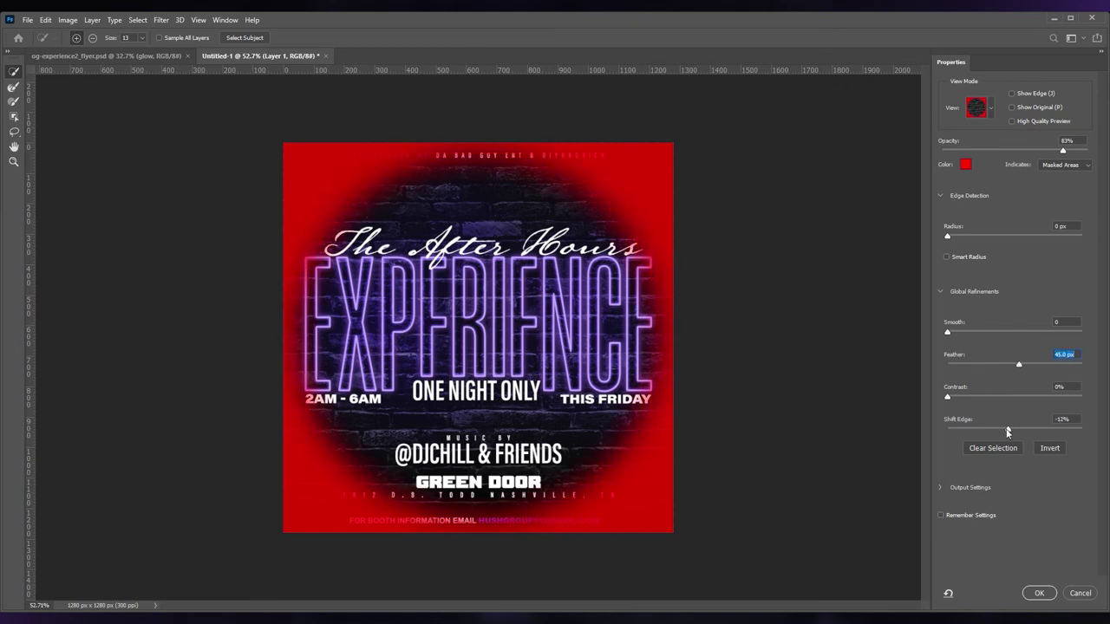
pyautogui.moveTo(1008, 429); pyautogui.dragTo(1002, 428)
pyautogui.moveTo(1023, 365); pyautogui.dragTo(1026, 365)
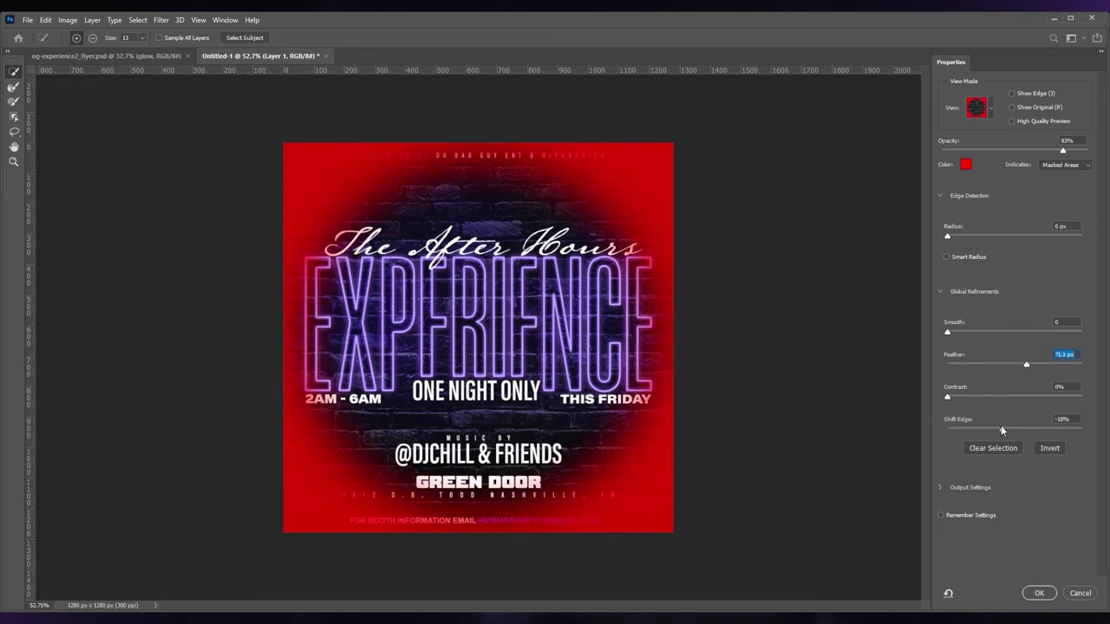
pyautogui.click(1037, 594)
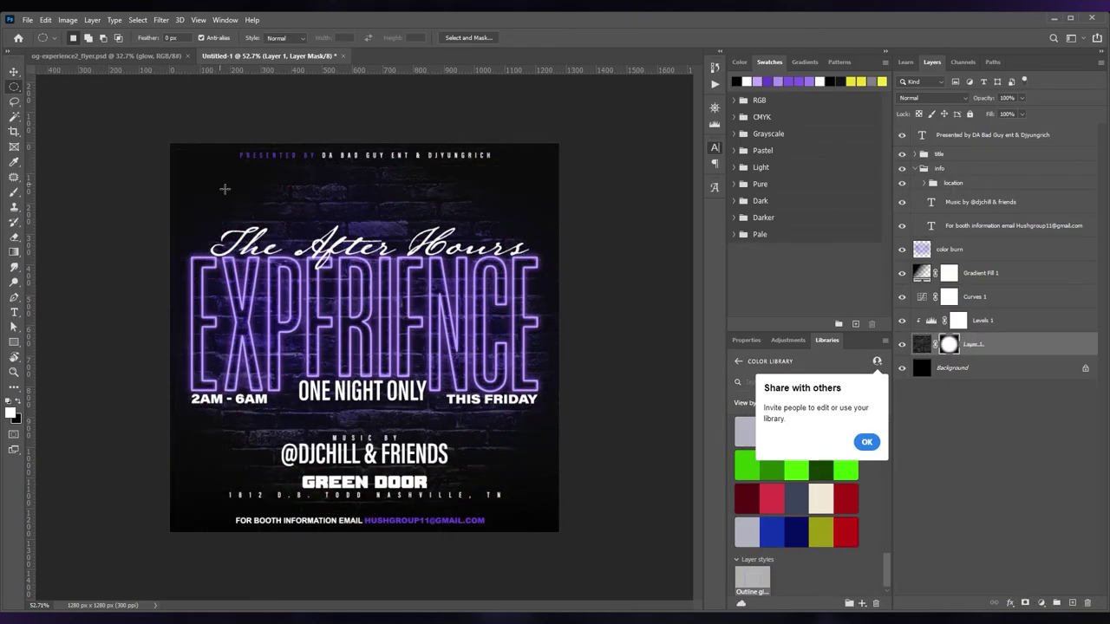
# Nudge the Presented by line and the GREEN DOOR address block slightly down.
pyautogui.press('v')
pyautogui.moveTo(387, 151); pyautogui.dragTo(387, 157)
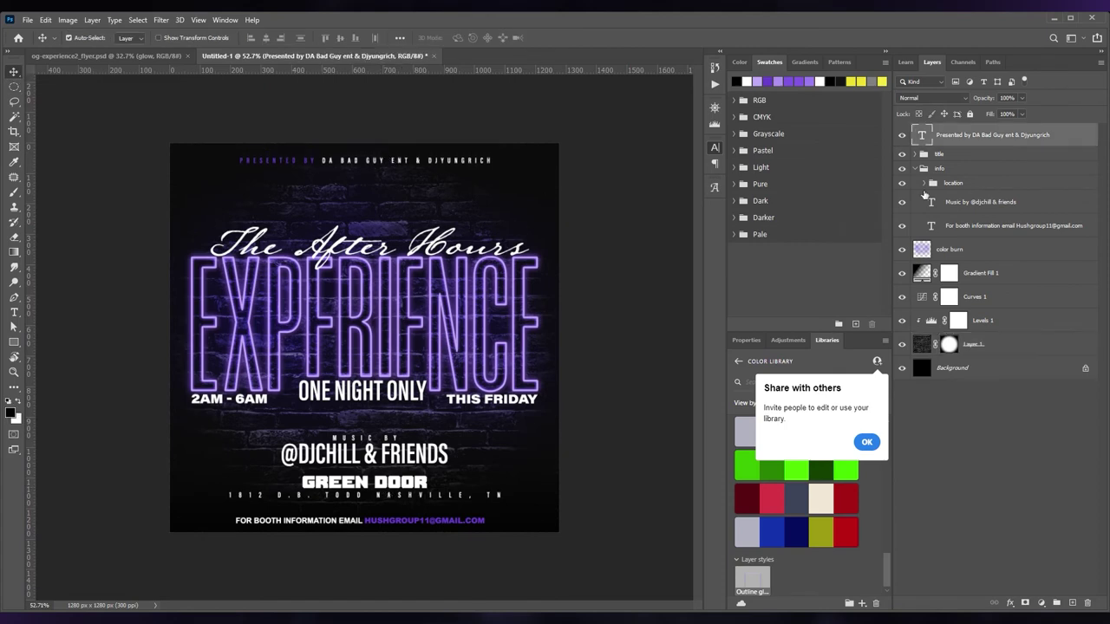
pyautogui.click(953, 183)
pyautogui.moveTo(412, 416); pyautogui.dragTo(412, 422)
# Recolour the ampersand in the music credit purple.
pyautogui.press('t')
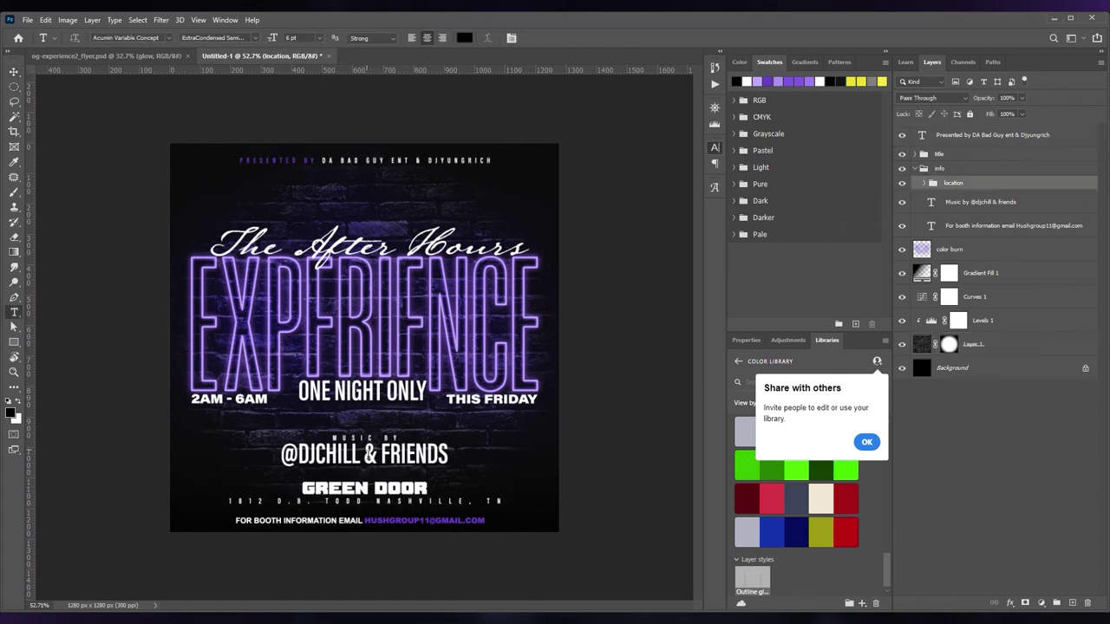
pyautogui.doubleClick(364, 454)
pyautogui.click(788, 81)
pyautogui.press('Escape')
pyautogui.press('v')
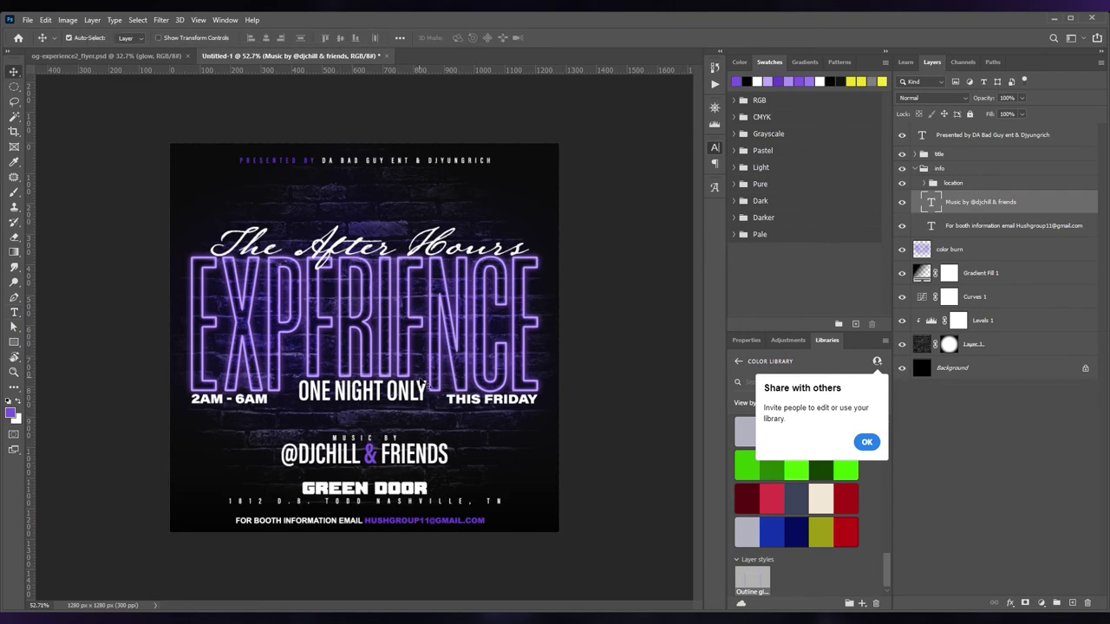
pyautogui.click(915, 169)
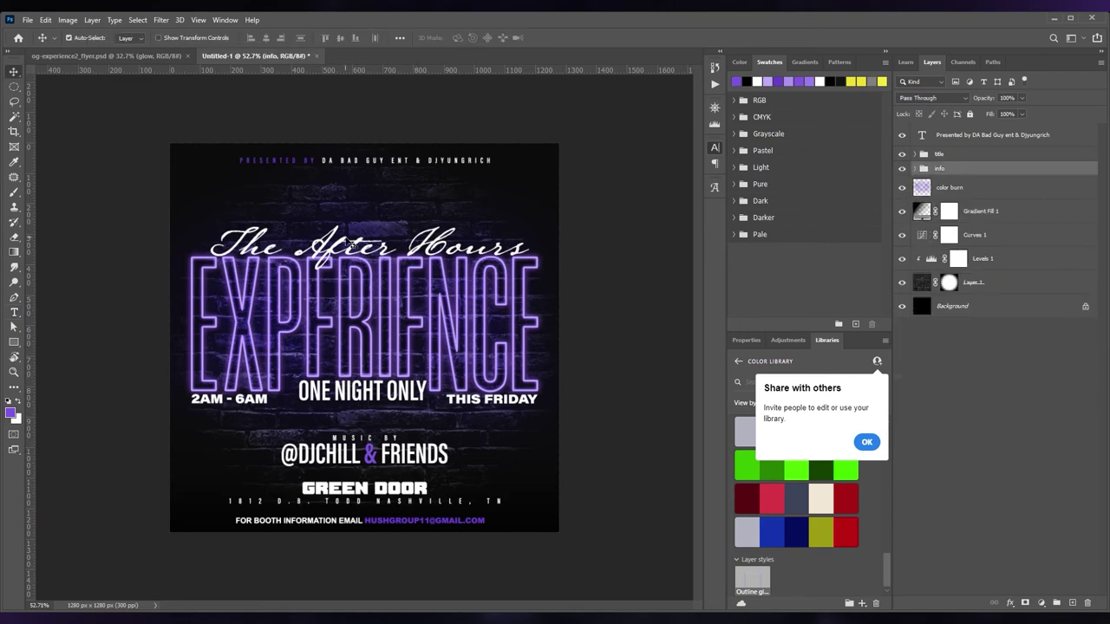
# Paint a soft purple glow over the centre and move the flare glow layer to the top.
pyautogui.press('b')
pyautogui.click(967, 189)
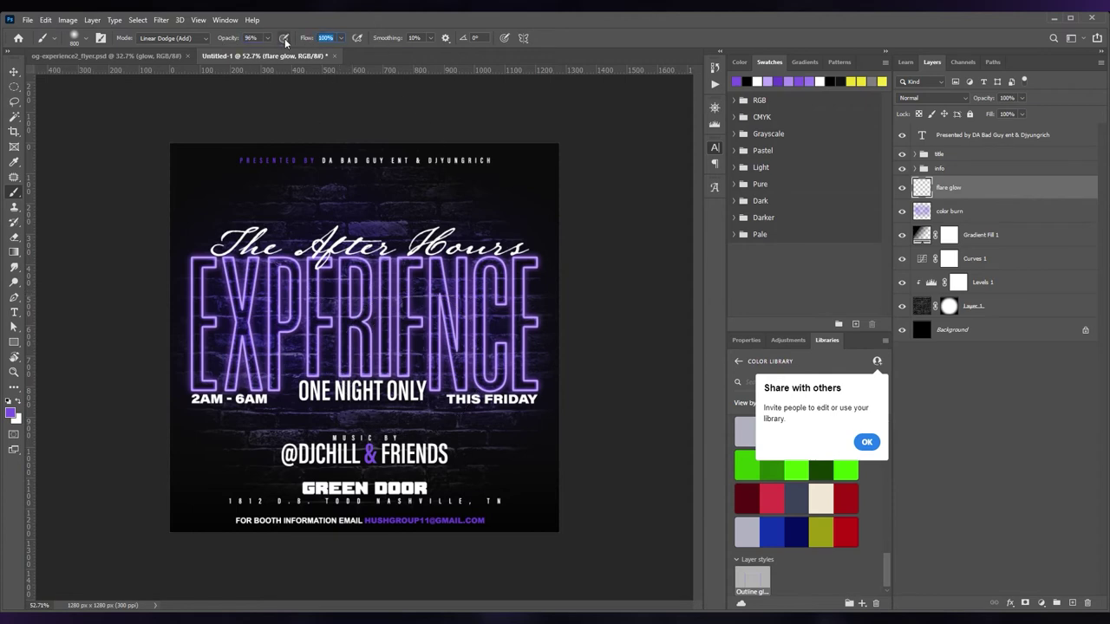
pyautogui.scroll(2, 187, 43)
pyautogui.click(391, 352)
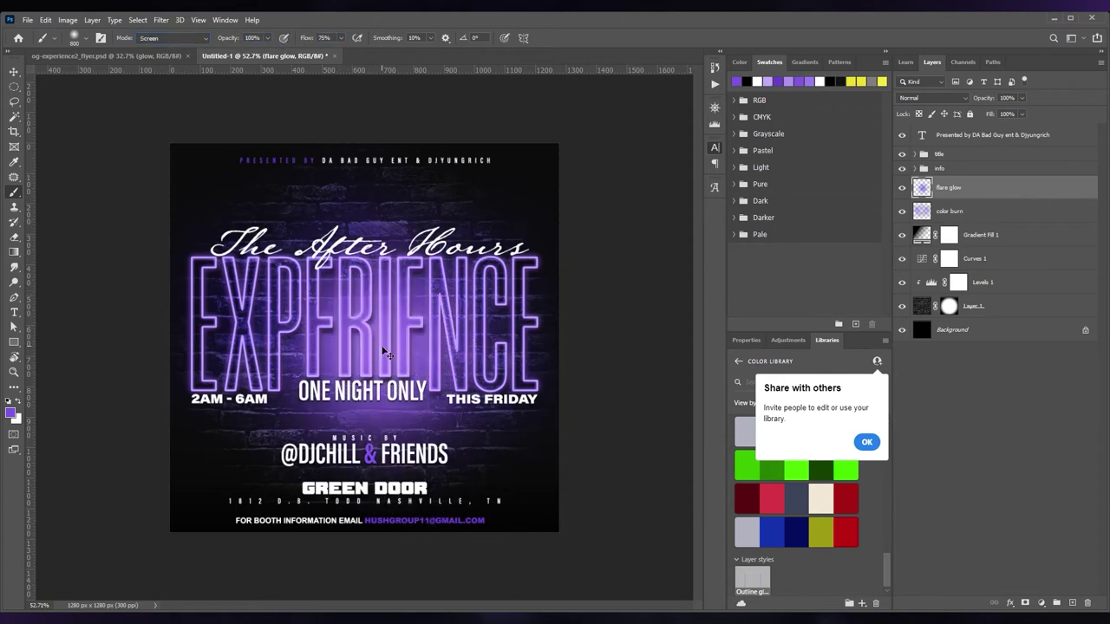
pyautogui.hotkey('ctrl', '[')
pyautogui.hotkey('ctrl', '[')
pyautogui.hotkey('ctrl', '[')
pyautogui.hotkey('ctrl', '[')
pyautogui.hotkey('ctrl', '[')
pyautogui.hotkey('ctrl', 'shift', ']')
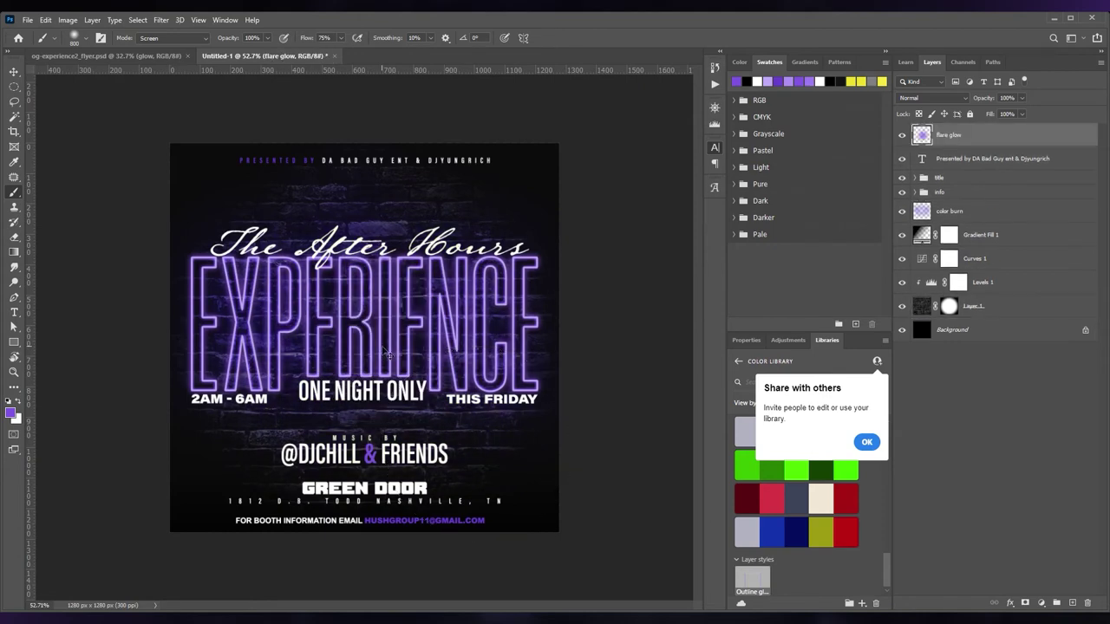
# Paint a bright white glow near the centre with a smaller brush at 50% opacity.
pyautogui.press('x')
pyautogui.scroll(-2, 173, 39)
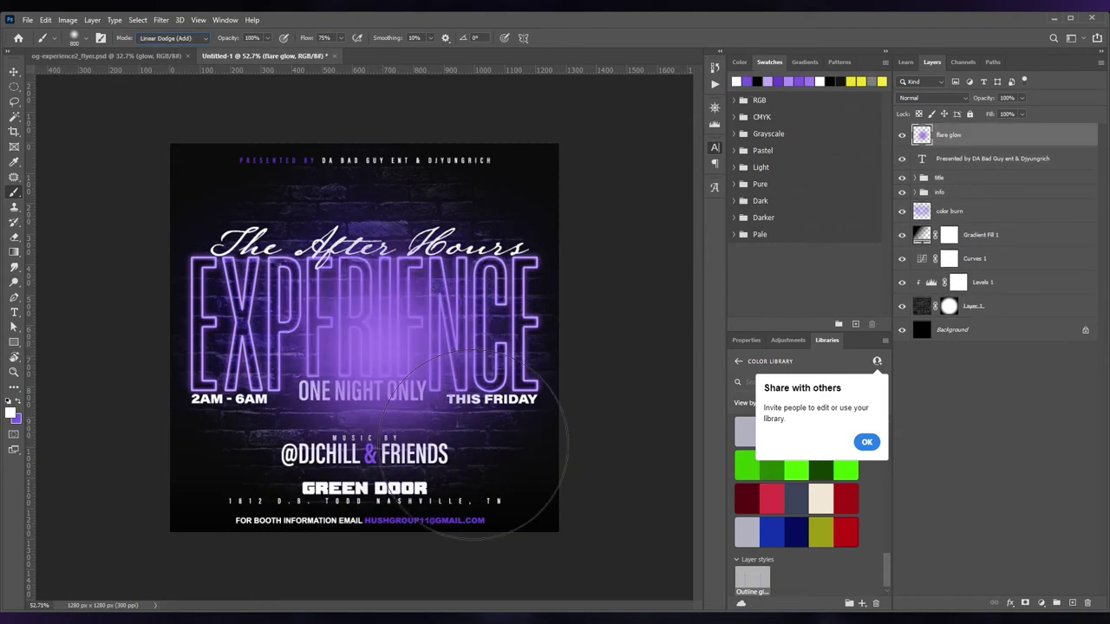
pyautogui.press('[')
pyautogui.press('[')
pyautogui.press('[')
pyautogui.press('5')
pyautogui.click(381, 347)
# Set the glow layer to Screen, then shrink it and move it toward the upper left.
pyautogui.press('v')
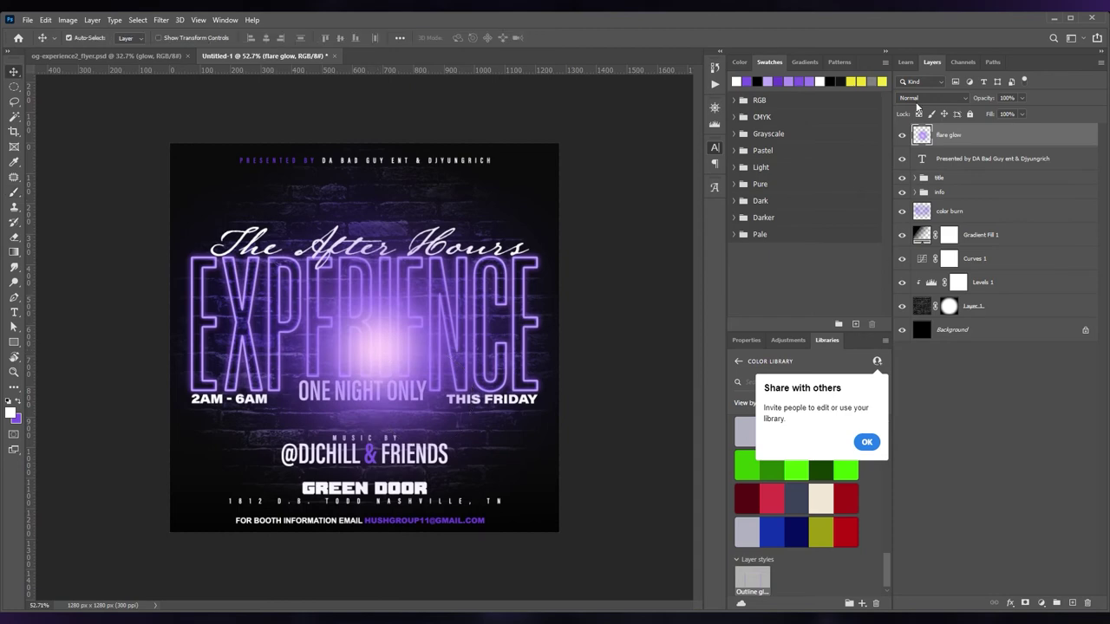
pyautogui.hotkey('alt', 'shift', 's')
pyautogui.hotkey('ctrl', 't')
pyautogui.keyDown('alt'); pyautogui.moveTo(558, 532); pyautogui.dragTo(461, 435); pyautogui.keyUp('alt')
pyautogui.moveTo(419, 350); pyautogui.dragTo(321, 323)
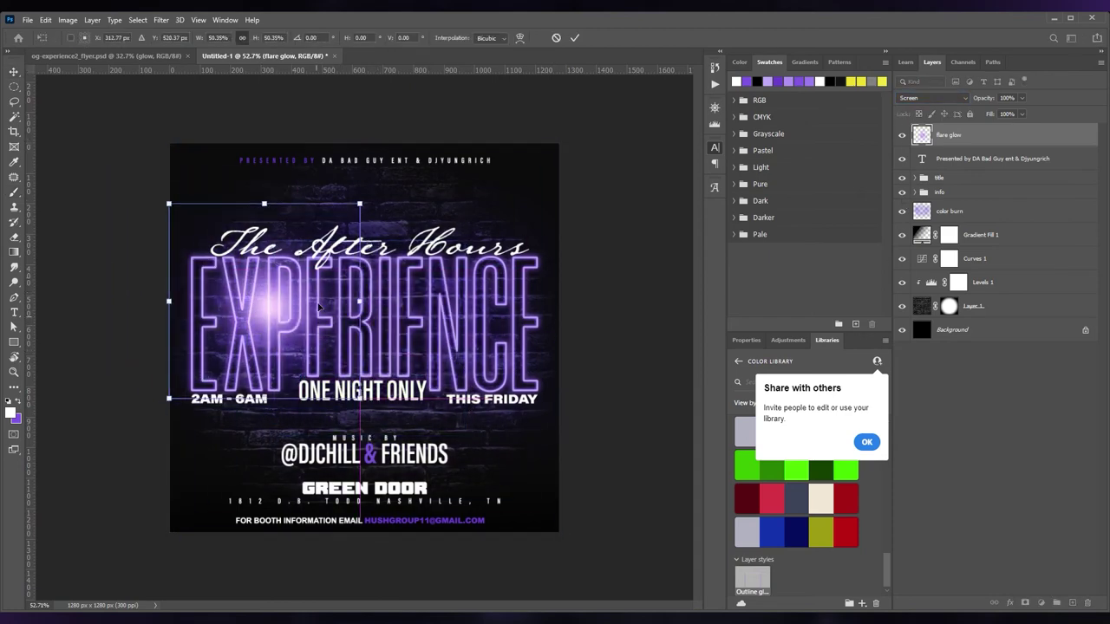
pyautogui.moveTo(361, 408)
pyautogui.mouseDown()
pyautogui.moveTo(335, 376)
pyautogui.moveTo(343, 329)
pyautogui.mouseUp()
# Lower the glow to 80% opacity and squeeze it into a narrow vertical flare.
pyautogui.press('Return')
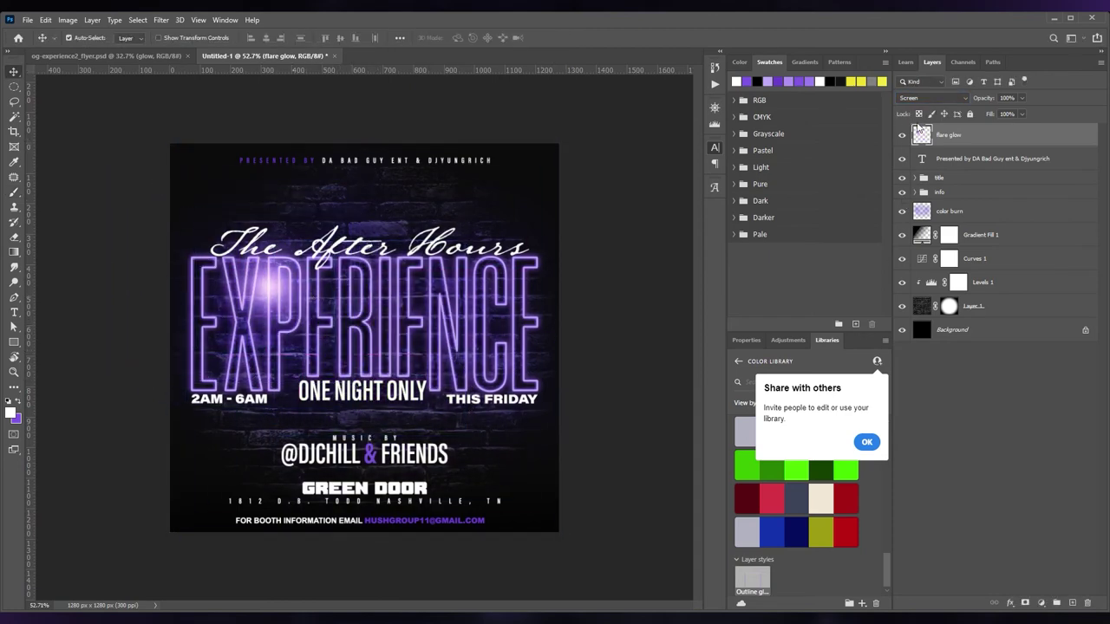
pyautogui.press('8')
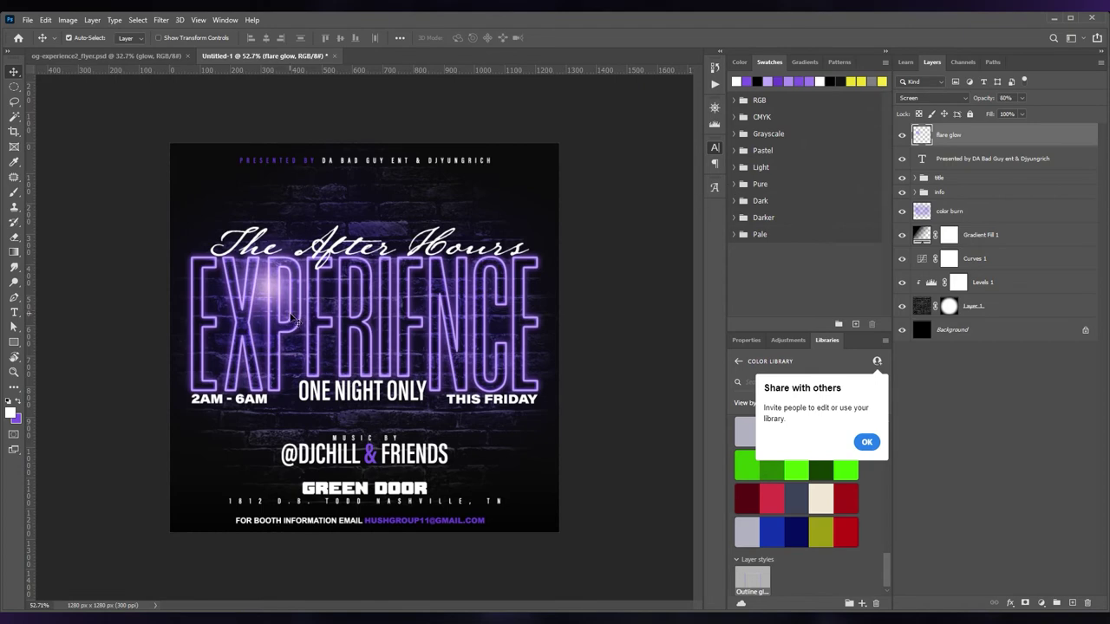
pyautogui.hotkey('ctrl', 't')
pyautogui.moveTo(335, 317); pyautogui.dragTo(269, 317)
pyautogui.hotkey('ctrl', '-')
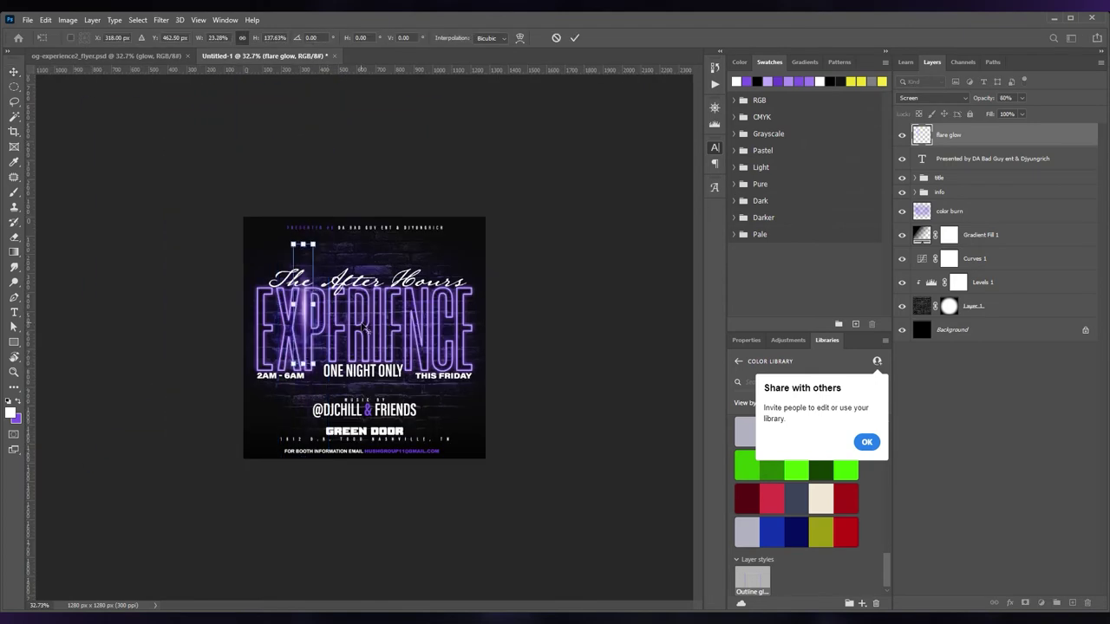
# Duplicate the narrow flare and move the copies to the right, over the C.
pyautogui.scroll(5, 364, 327)
pyautogui.press('Return')
pyautogui.hotkey('ctrl', 'j')
pyautogui.moveTo(211, 319)
pyautogui.mouseDown()
pyautogui.moveTo(438, 375)
pyautogui.moveTo(575, 290)
pyautogui.moveTo(392, 308)
pyautogui.mouseUp()
pyautogui.hotkey('ctrl', 'j')
pyautogui.hotkey('ctrl', 'j')
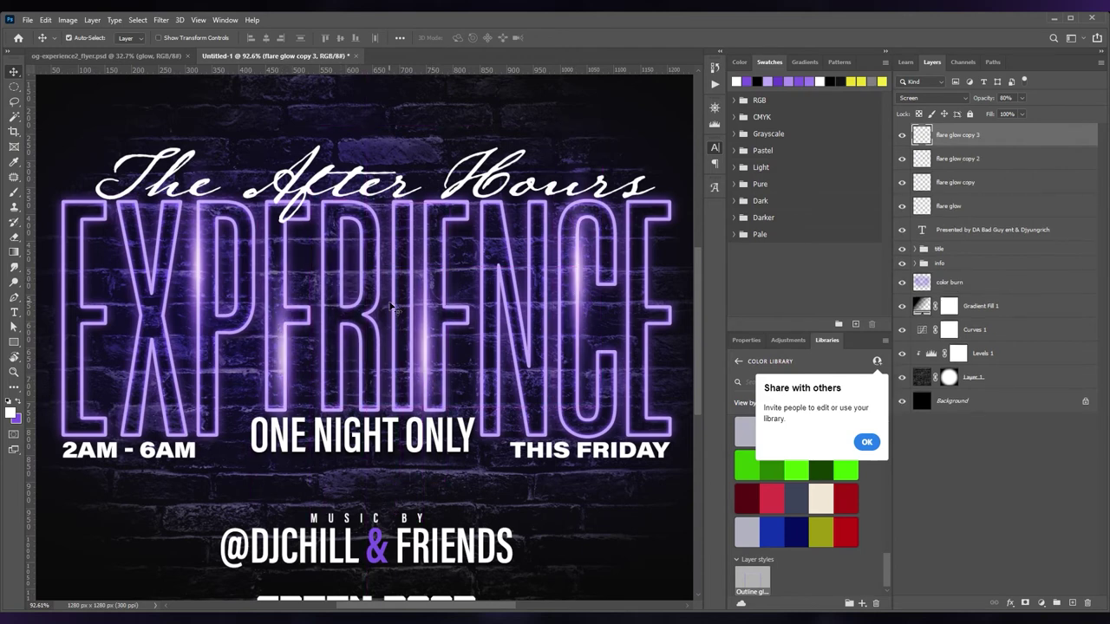
# Tilt a flare along the X's stroke and place another copy on the R.
pyautogui.hotkey('ctrl', 't')
pyautogui.moveTo(392, 308)
pyautogui.mouseDown()
pyautogui.moveTo(170, 369)
pyautogui.moveTo(202, 373)
pyautogui.mouseUp()
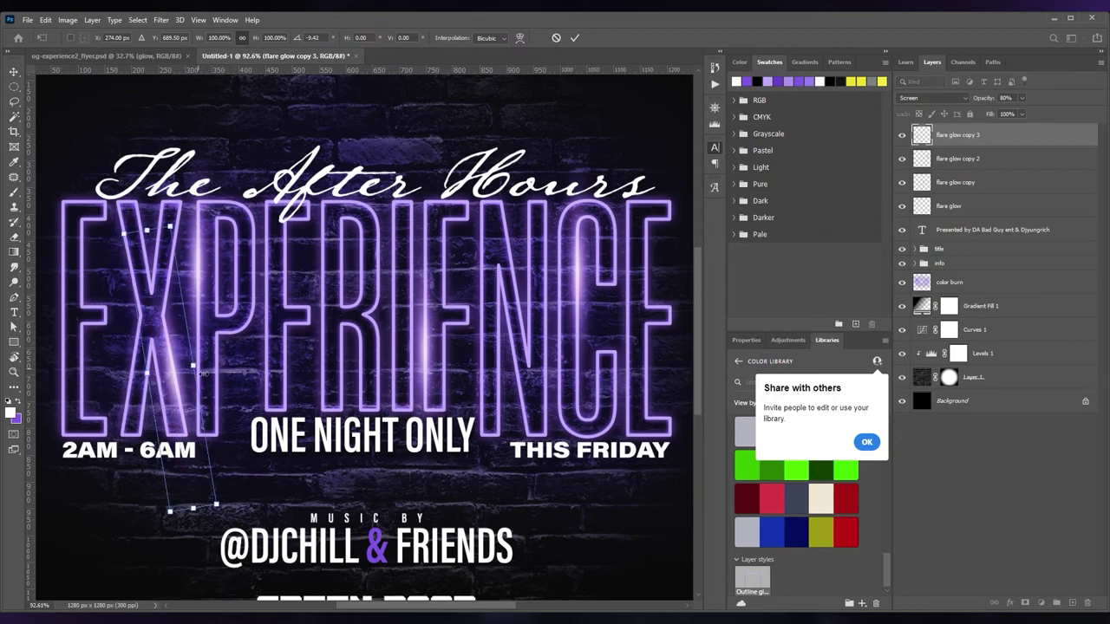
pyautogui.press('Return')
pyautogui.hotkey('ctrl', 'j')
pyautogui.click(151, 299)
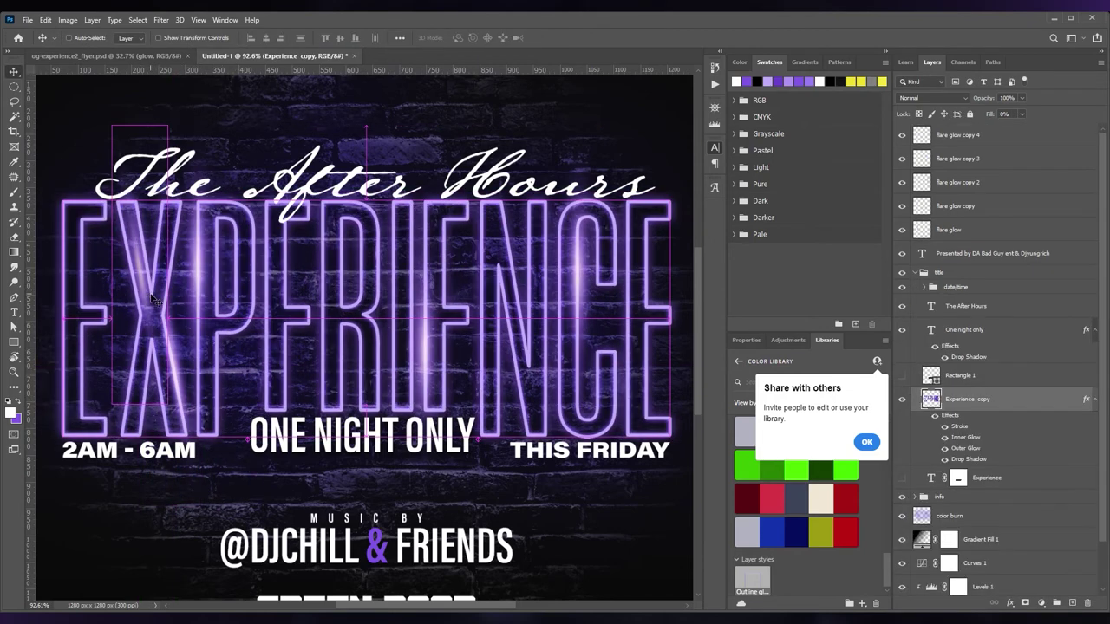
pyautogui.moveTo(152, 299)
pyautogui.mouseDown()
pyautogui.moveTo(142, 285)
pyautogui.moveTo(338, 322)
pyautogui.moveTo(369, 279)
pyautogui.moveTo(527, 400)
pyautogui.moveTo(566, 399)
pyautogui.mouseUp()
pyautogui.keyDown('ctrl'); pyautogui.click(199, 286); pyautogui.keyUp('ctrl')
# Shrink and tilt a flare along the N, and add flares on the final and first E.
pyautogui.hotkey('ctrl', 't')
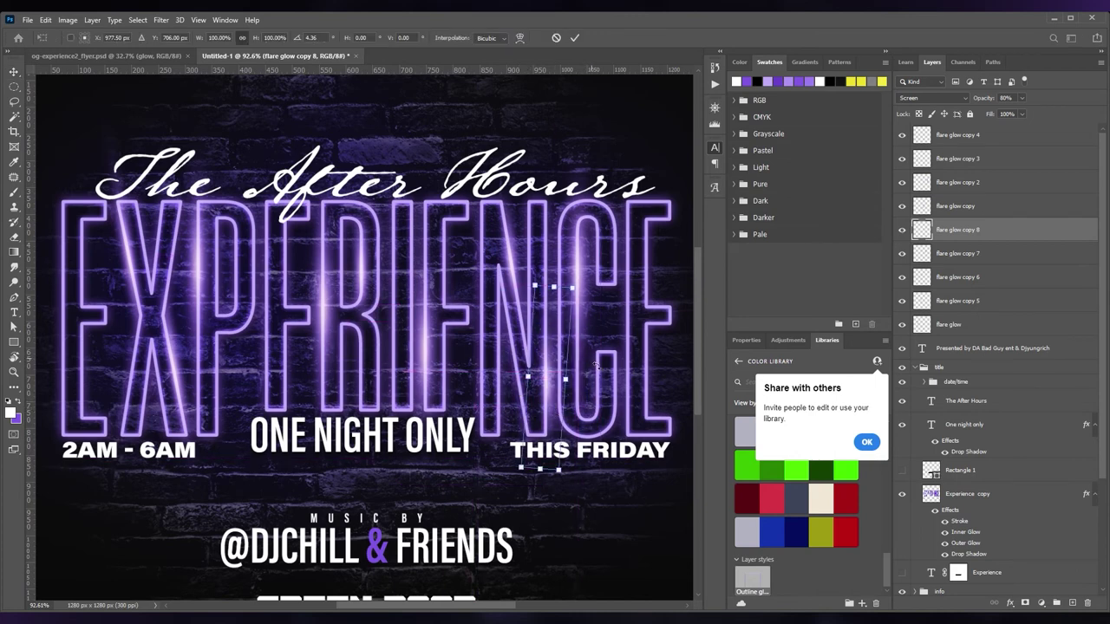
pyautogui.moveTo(595, 364); pyautogui.dragTo(514, 393)
pyautogui.press('Return')
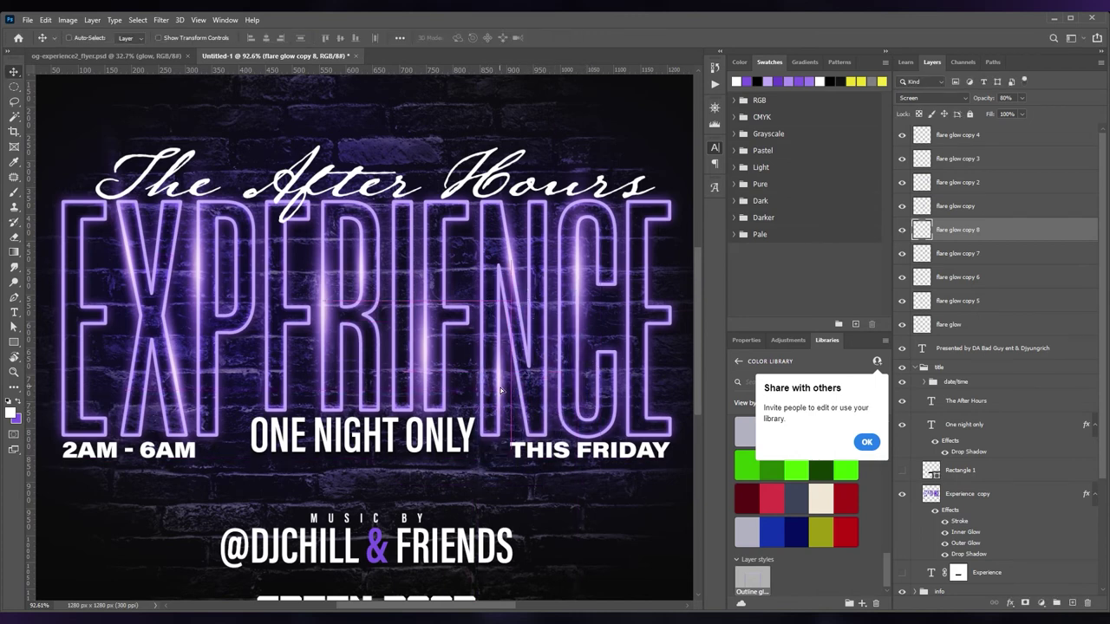
pyautogui.hscroll(3, 520, 391)
pyautogui.scroll(2, 520, 391)
pyautogui.moveTo(431, 408); pyautogui.dragTo(597, 416)
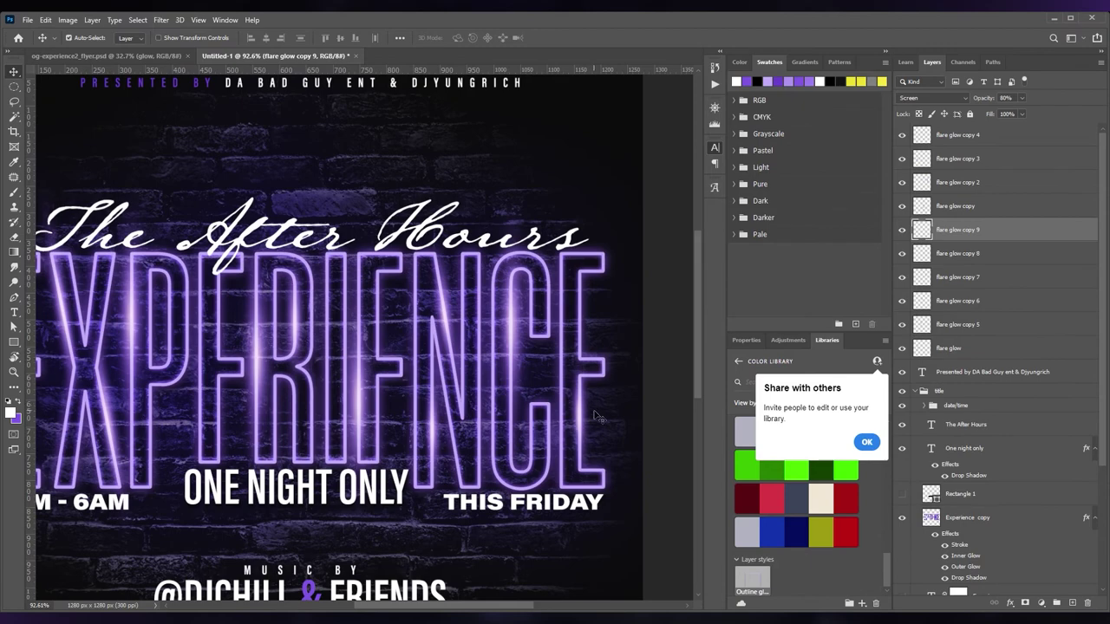
pyautogui.scroll(-2, 655, 386)
pyautogui.moveTo(567, 362); pyautogui.dragTo(139, 364)
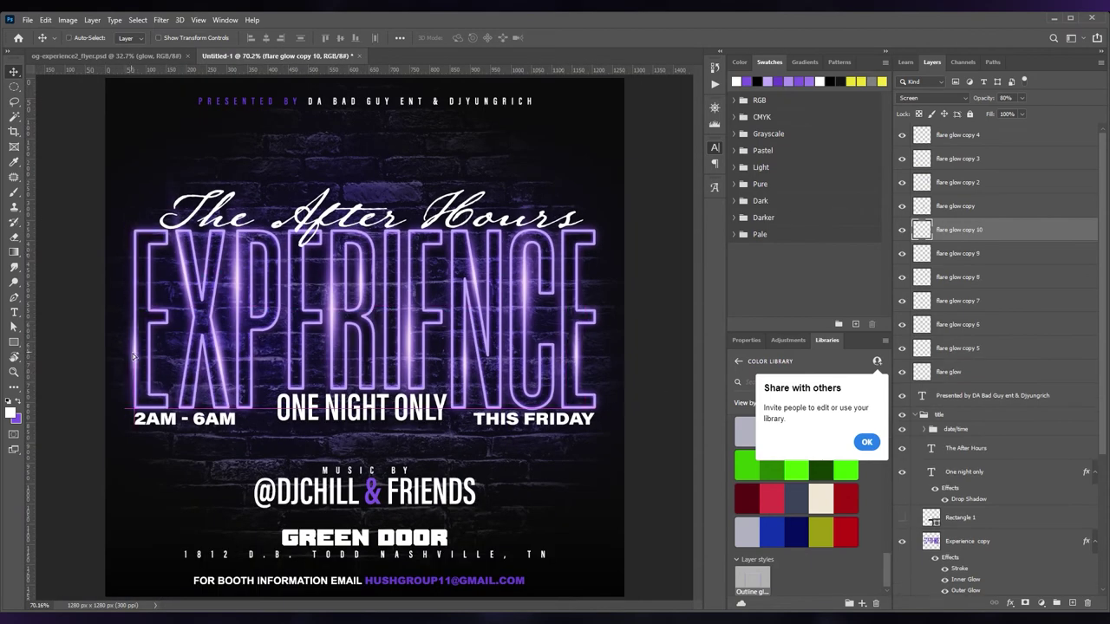
# Group all eleven flare glow layers into a group named flares.
pyautogui.scroll(-2, 282, 310)
pyautogui.click(949, 371)
pyautogui.keyDown('shift'); pyautogui.click(957, 134); pyautogui.keyUp('shift')
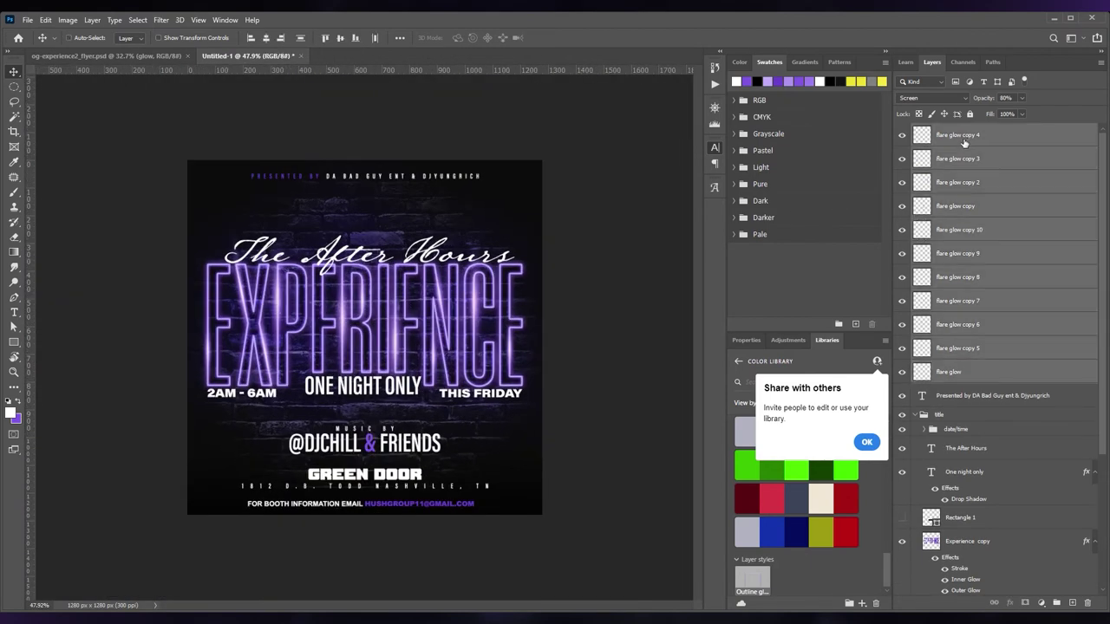
pyautogui.hotkey('ctrl', 'g')
pyautogui.write('flares')
pyautogui.press('Return')
# Collapse the title group, set flares to 80% opacity, and reveal the address text layer.
pyautogui.click(924, 168)
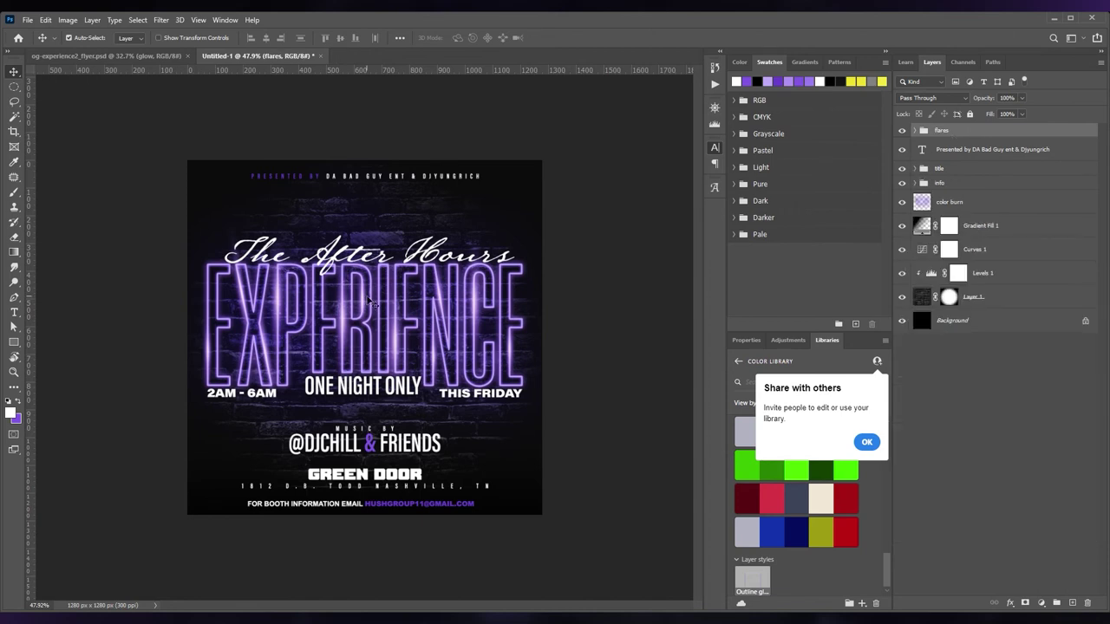
pyautogui.press('8')
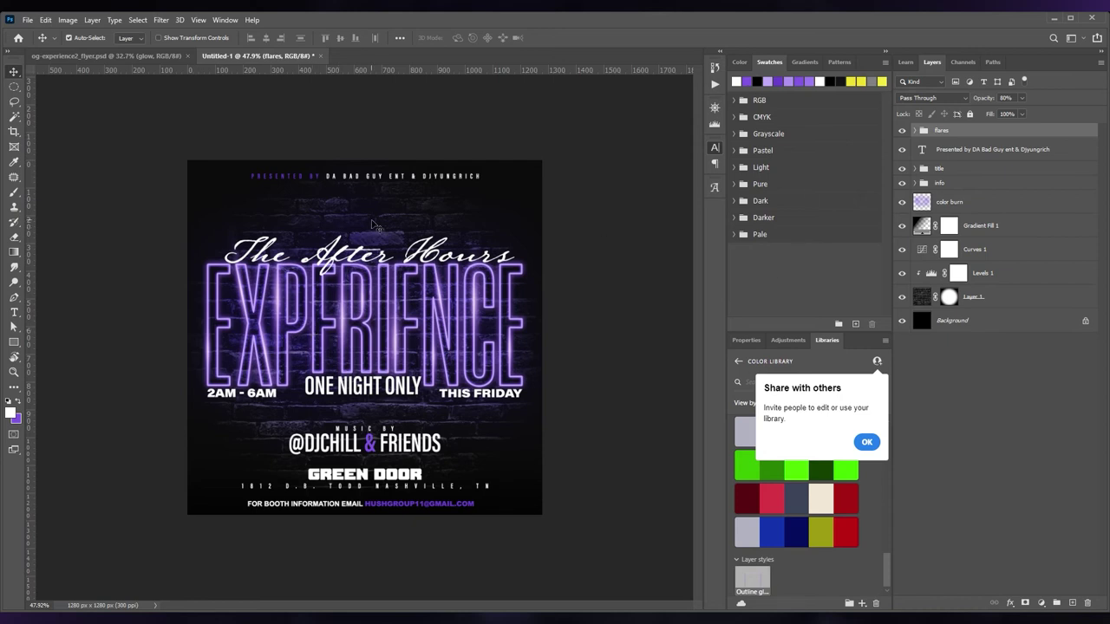
pyautogui.click(384, 491)
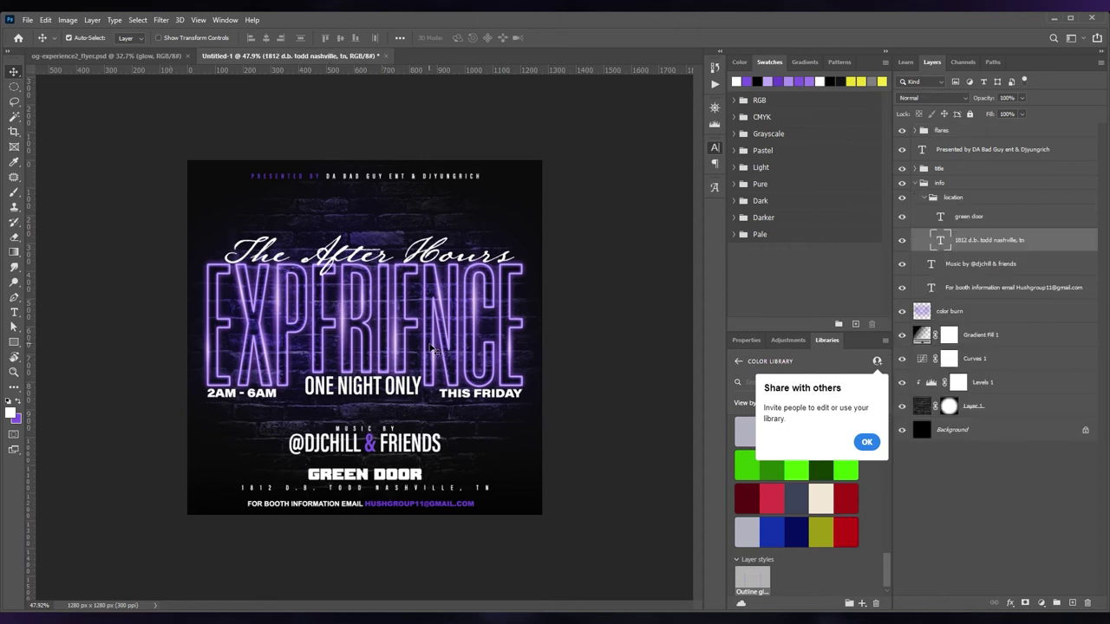
# Copy the glow effects onto the Experience layer and disable its mask.
pyautogui.click(345, 396)
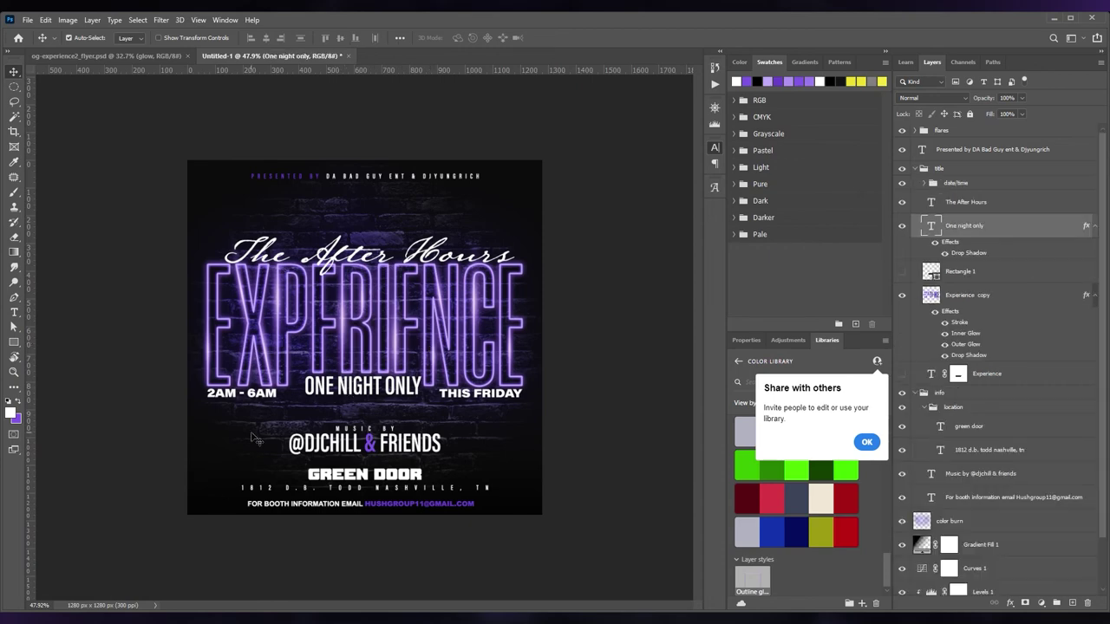
pyautogui.moveTo(950, 311); pyautogui.dragTo(987, 374)
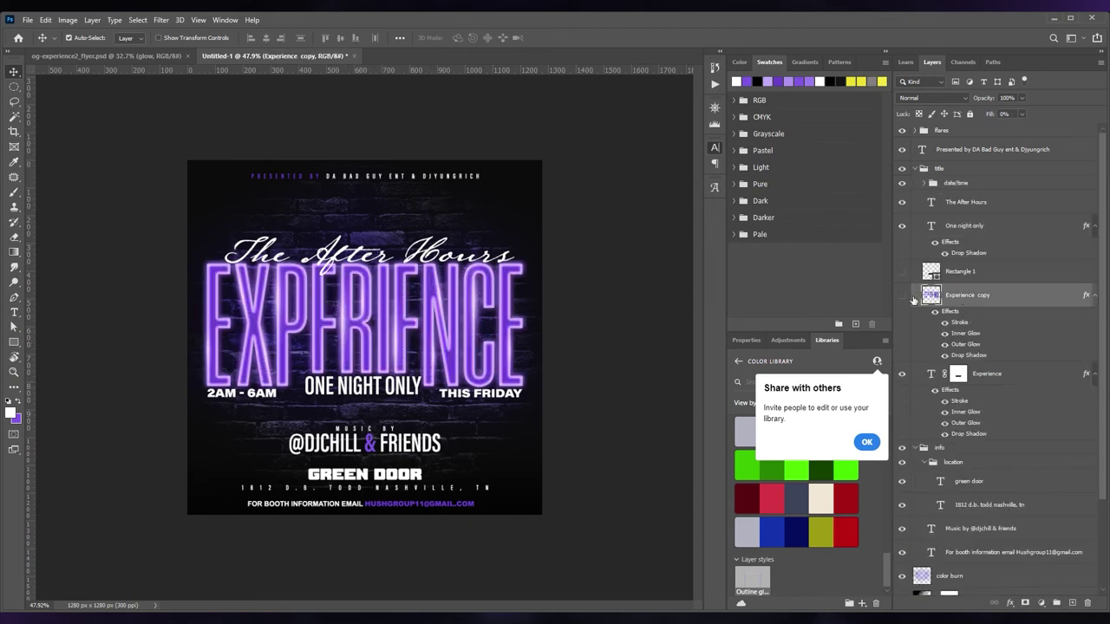
pyautogui.click(988, 374)
pyautogui.press('h')
pyautogui.click(967, 294)
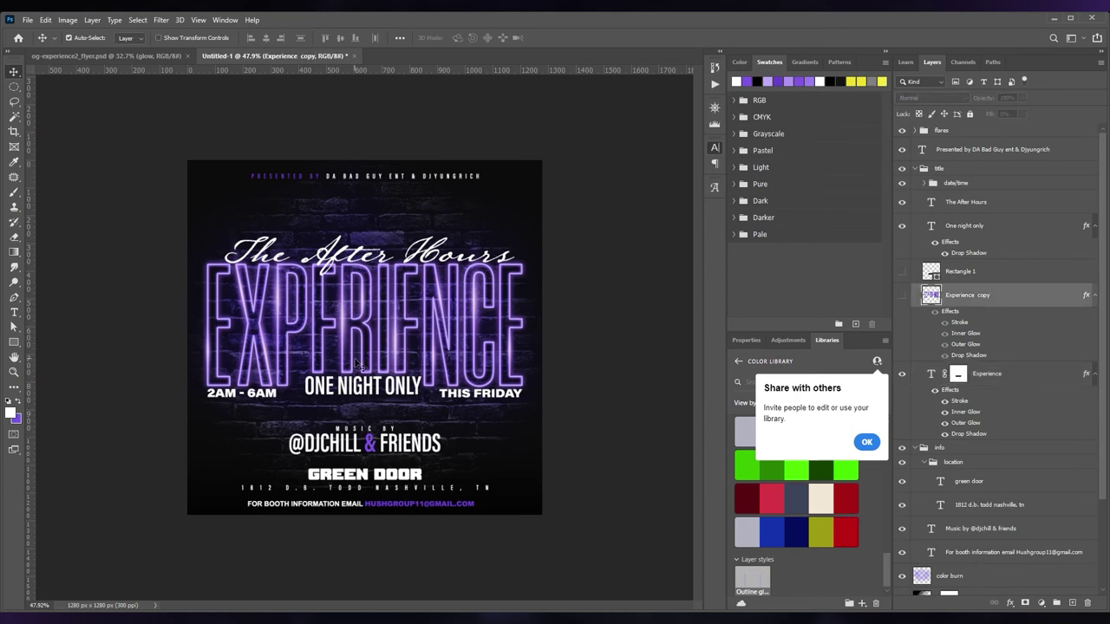
# Retype the tagline 'One Night Only' in the Great Day Bold Personal font.
pyautogui.keyDown('shift'); pyautogui.click(958, 374); pyautogui.keyUp('shift')
pyautogui.doubleClick(930, 225)
pyautogui.click(121, 37)
pyautogui.write('Great Day Bold Person...')
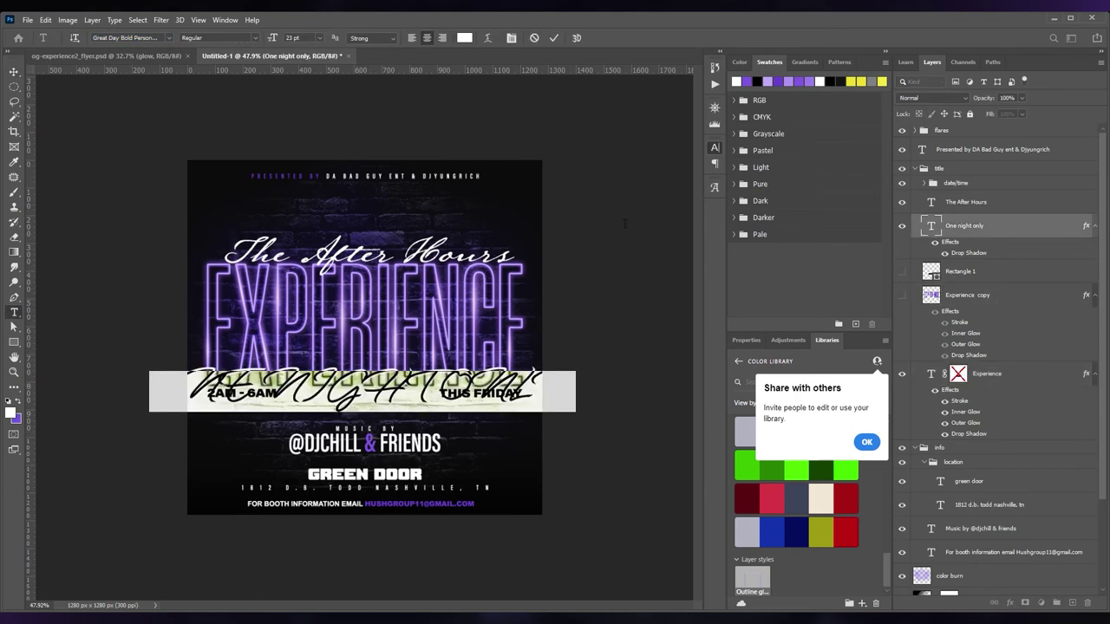
pyautogui.write('One Night Only')
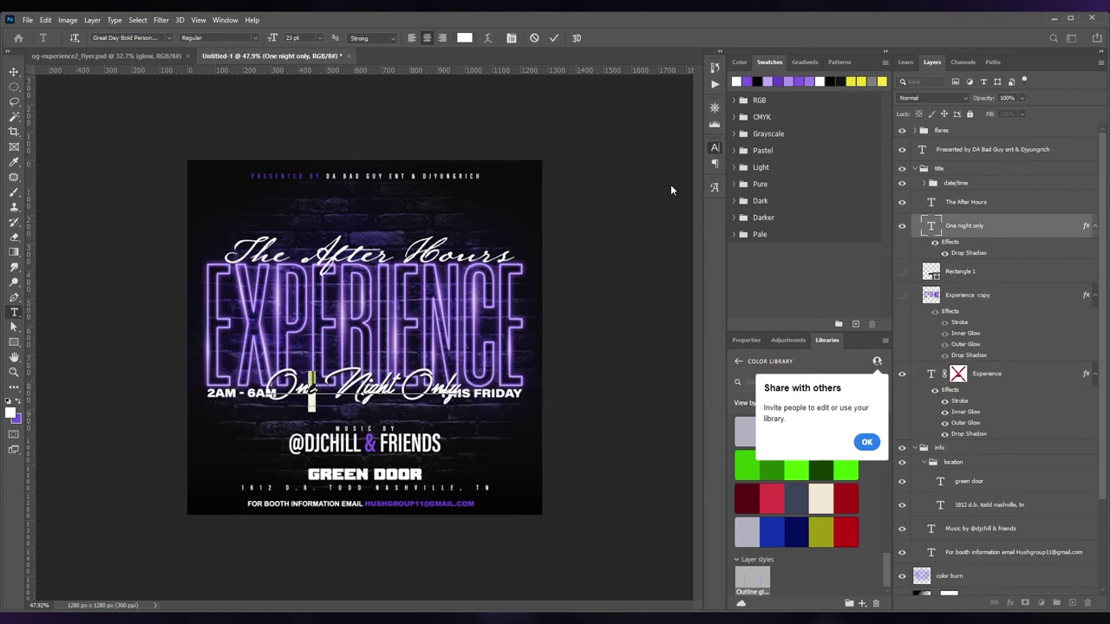
pyautogui.hotkey('ctrl', 'Return')
# Scale THIS FRIDAY and 2AM - 6AM down to 75%.
pyautogui.click(510, 399)
pyautogui.hotkey('ctrl', 't')
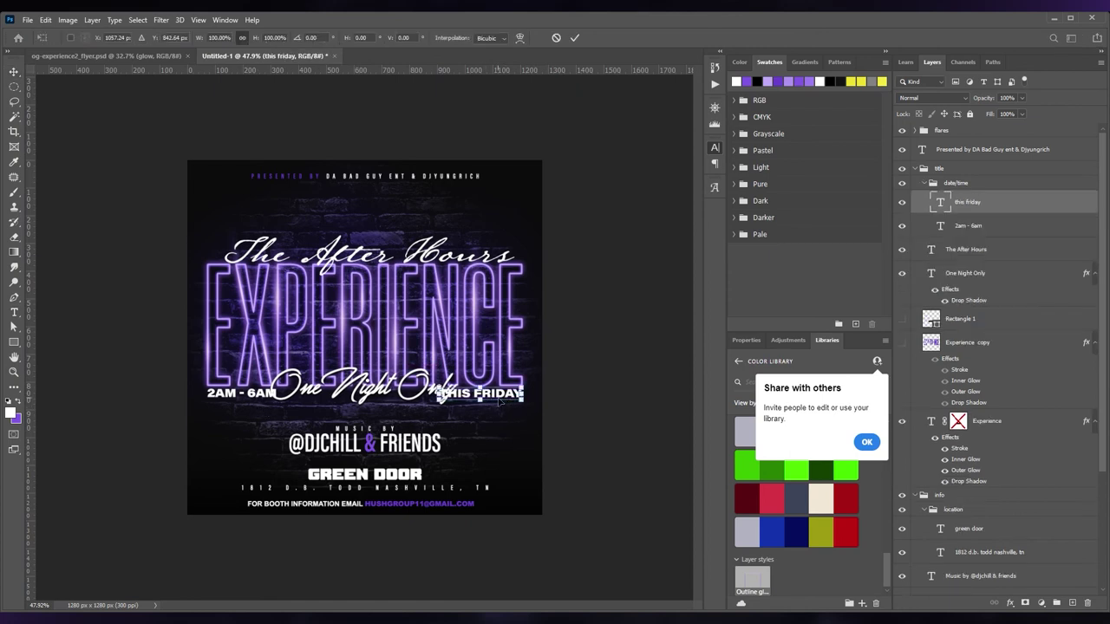
pyautogui.write('75')
pyautogui.press('Return')
pyautogui.press('Return')
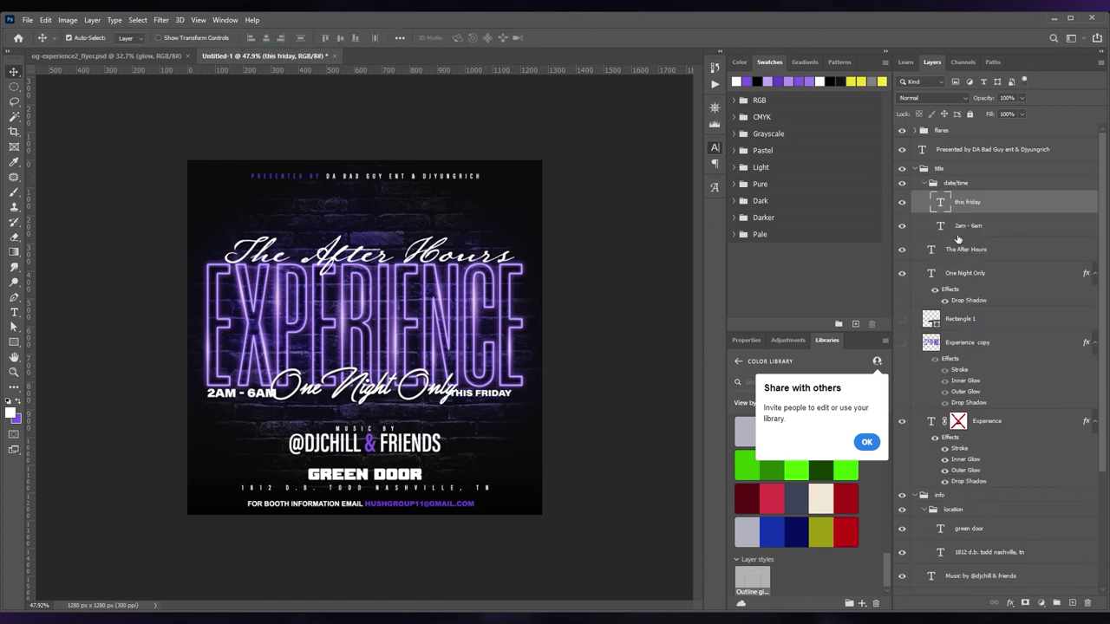
pyautogui.hotkey('alt', '[')
pyautogui.hotkey('ctrl', 't')
pyautogui.write('75')
pyautogui.press('Return')
pyautogui.press('Return')
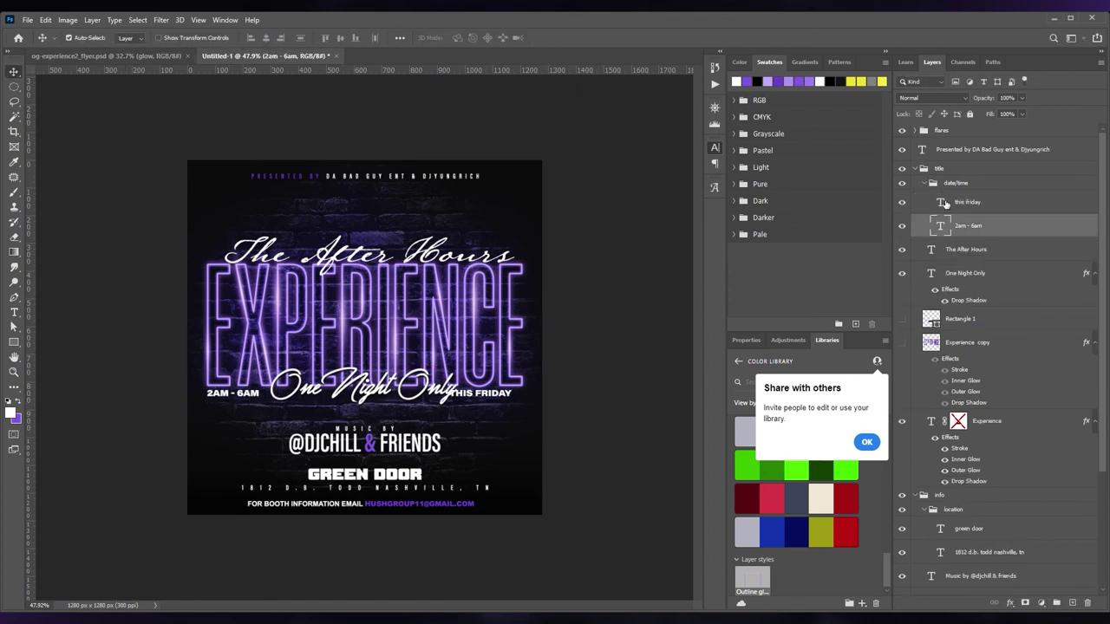
# Select the One Night Only layer and pan around the canvas to review it.
pyautogui.click(975, 206)
pyautogui.click(980, 270)
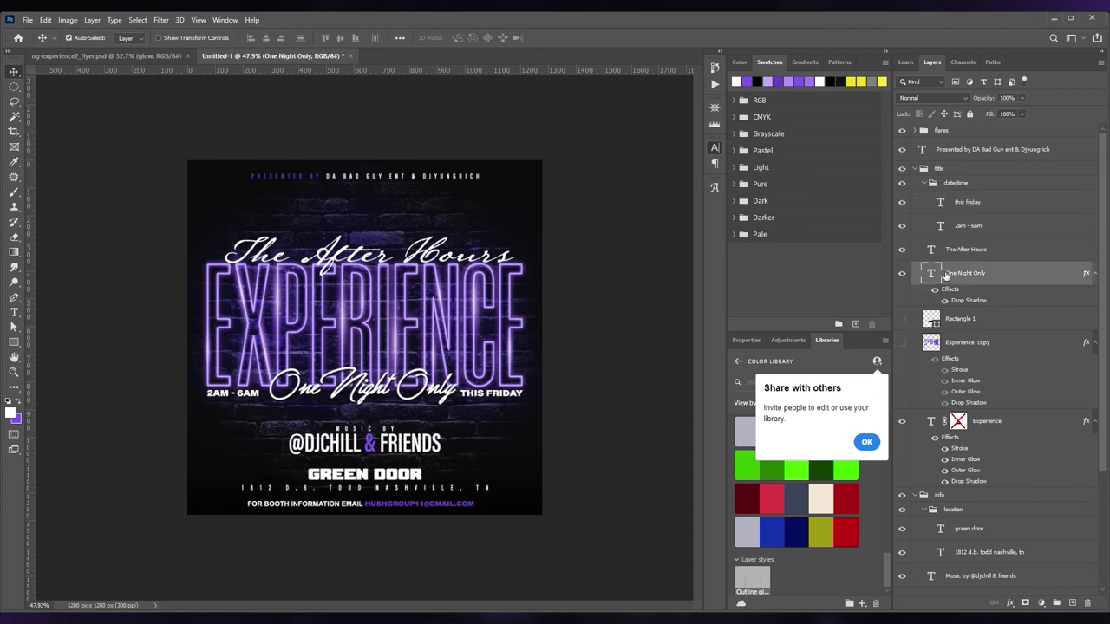
pyautogui.press('space')
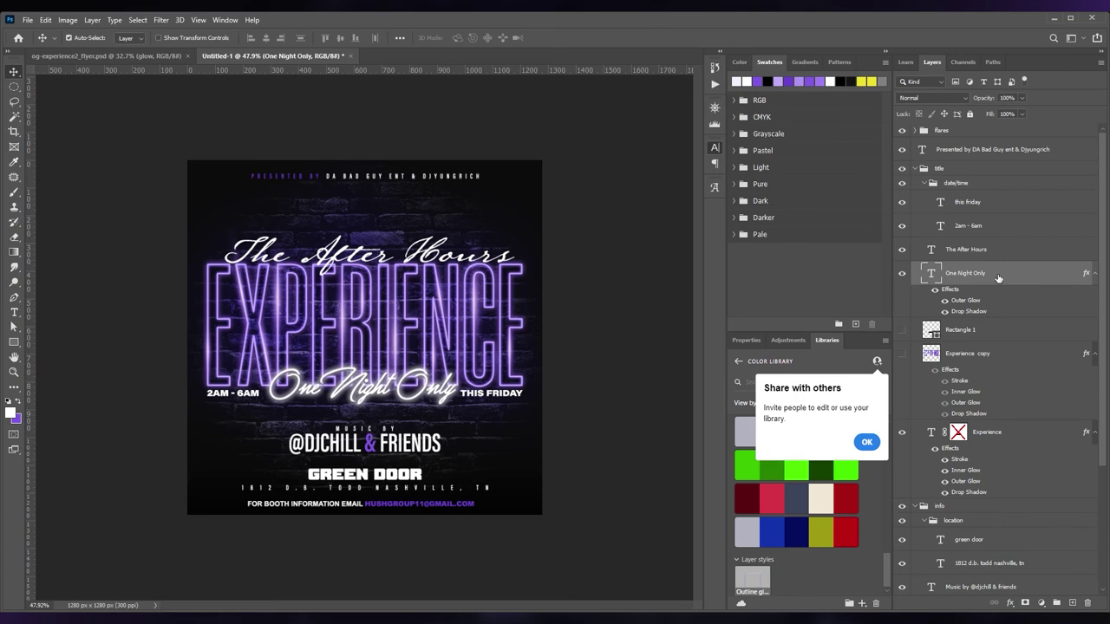
pyautogui.press('space')
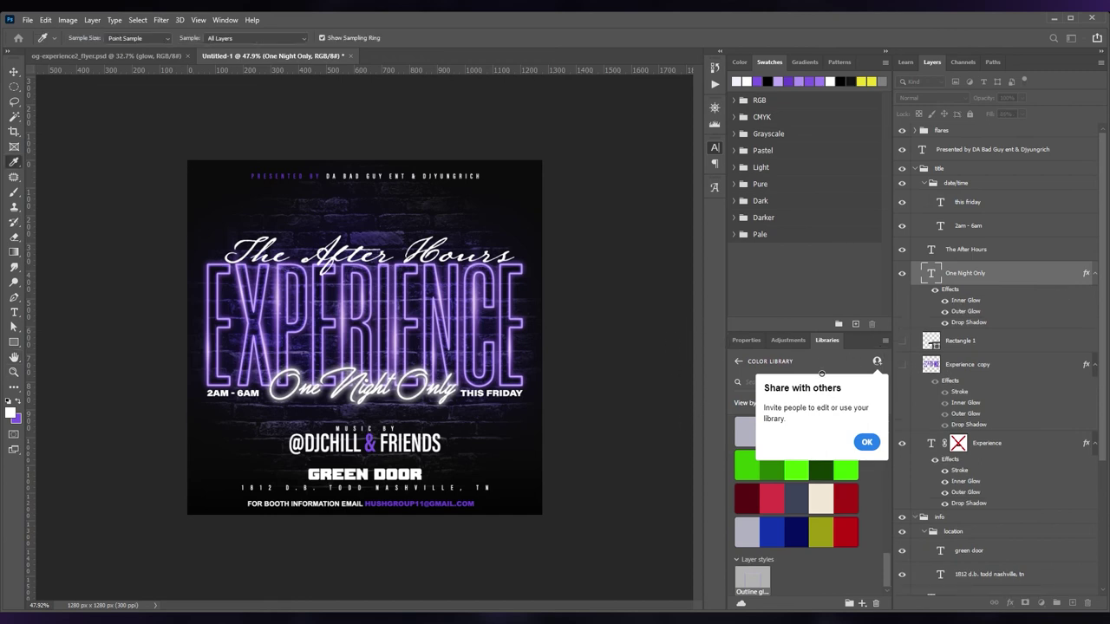
pyautogui.press('v')
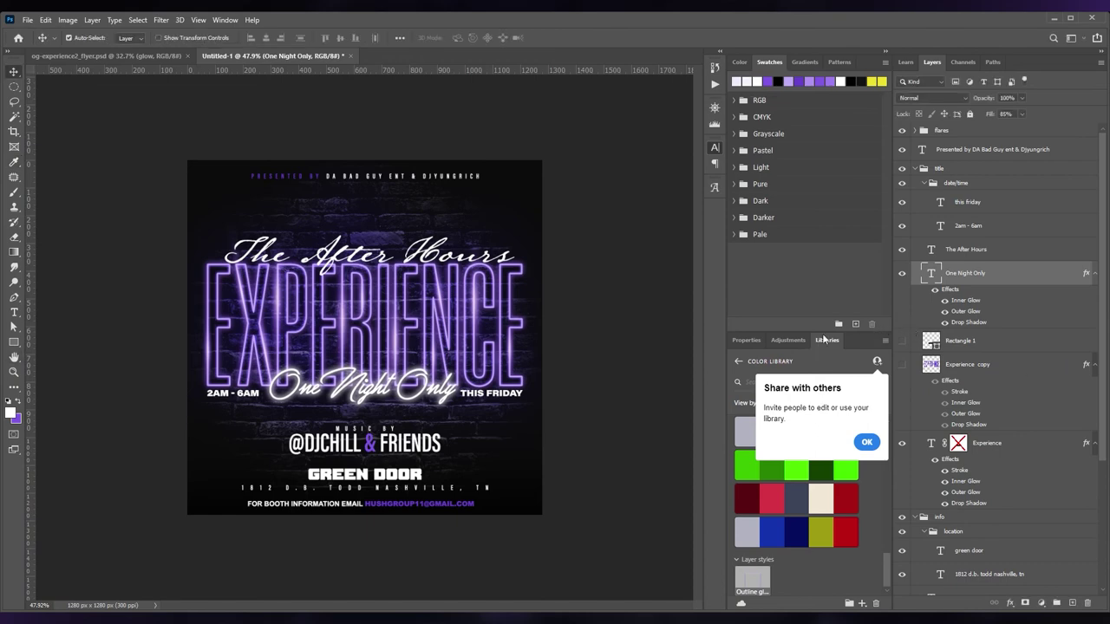
pyautogui.scroll(-3, 999, 346)
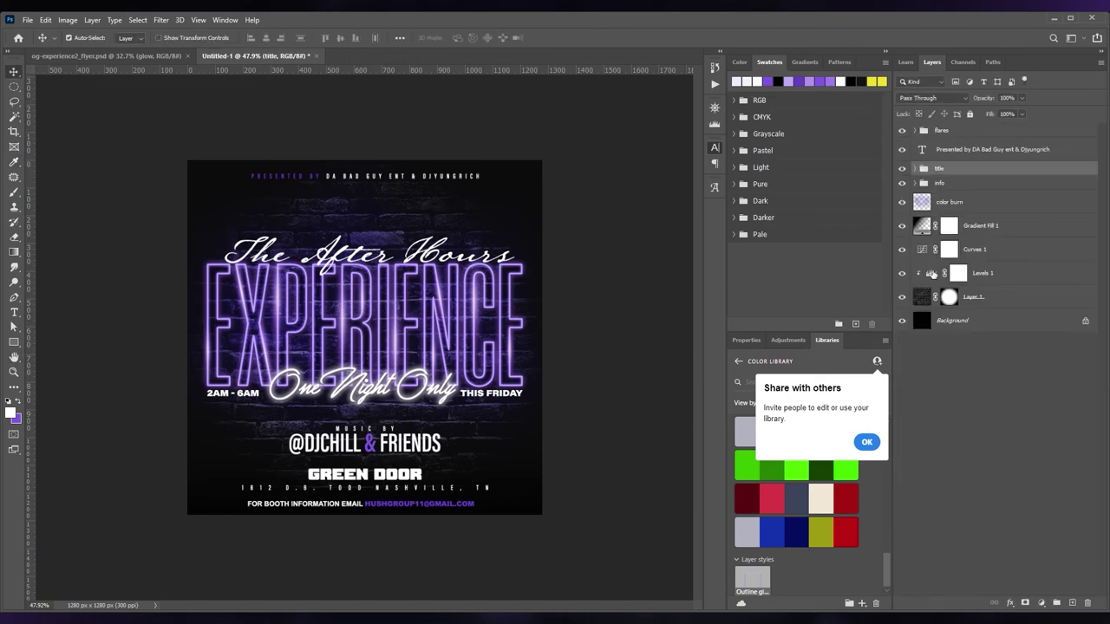
# Add a grey-filled noise layer at the top set to Soft Light.
pyautogui.click(998, 202)
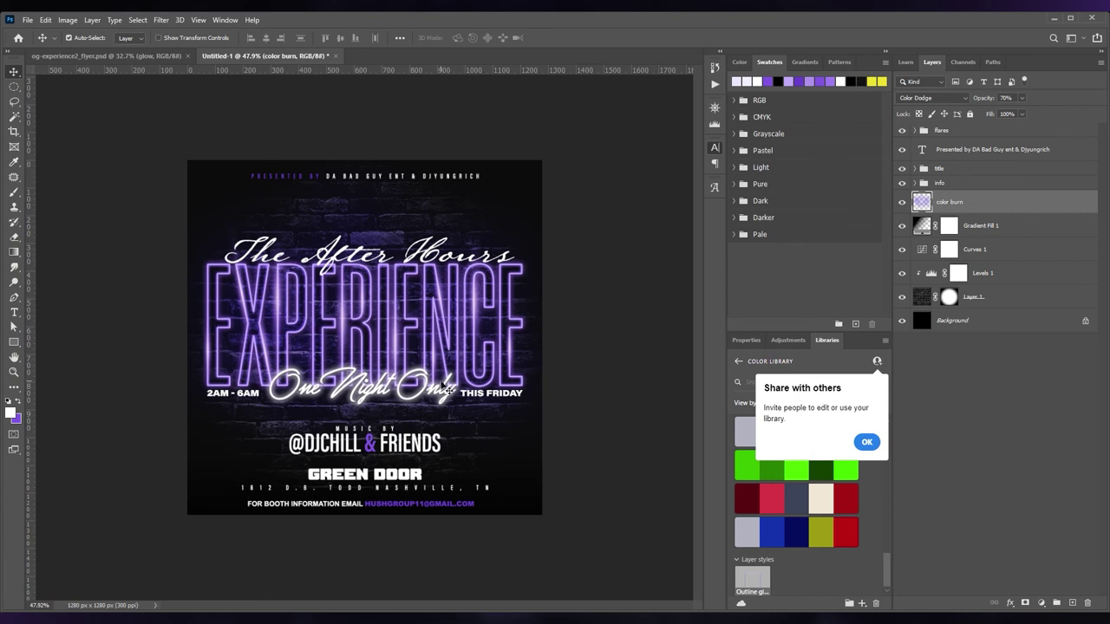
pyautogui.click(980, 137)
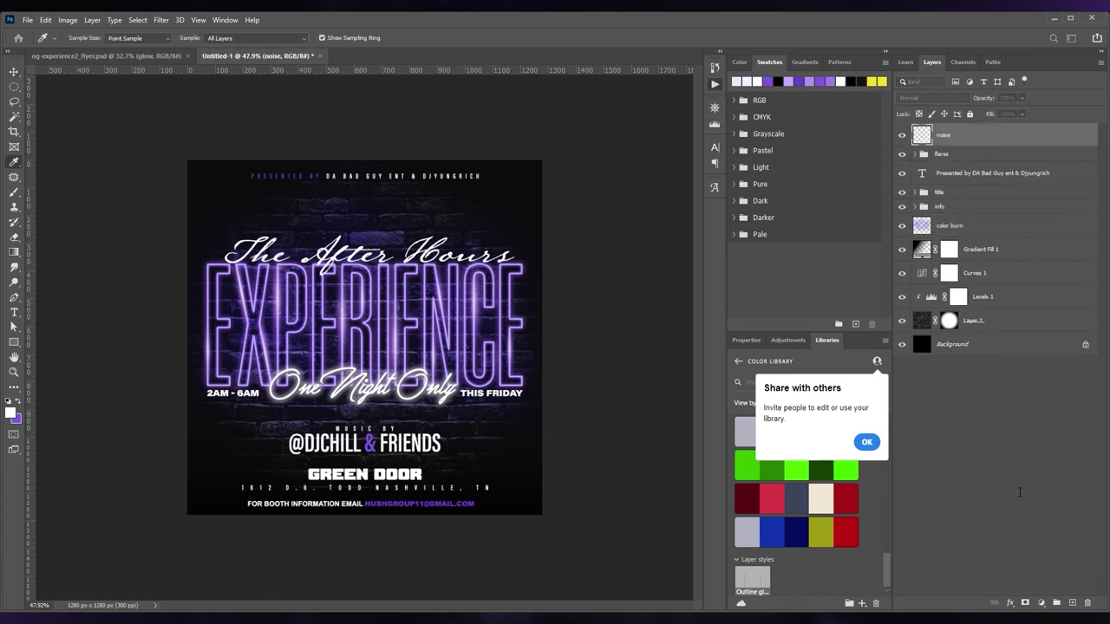
pyautogui.hotkey('alt', 'BackSpace')
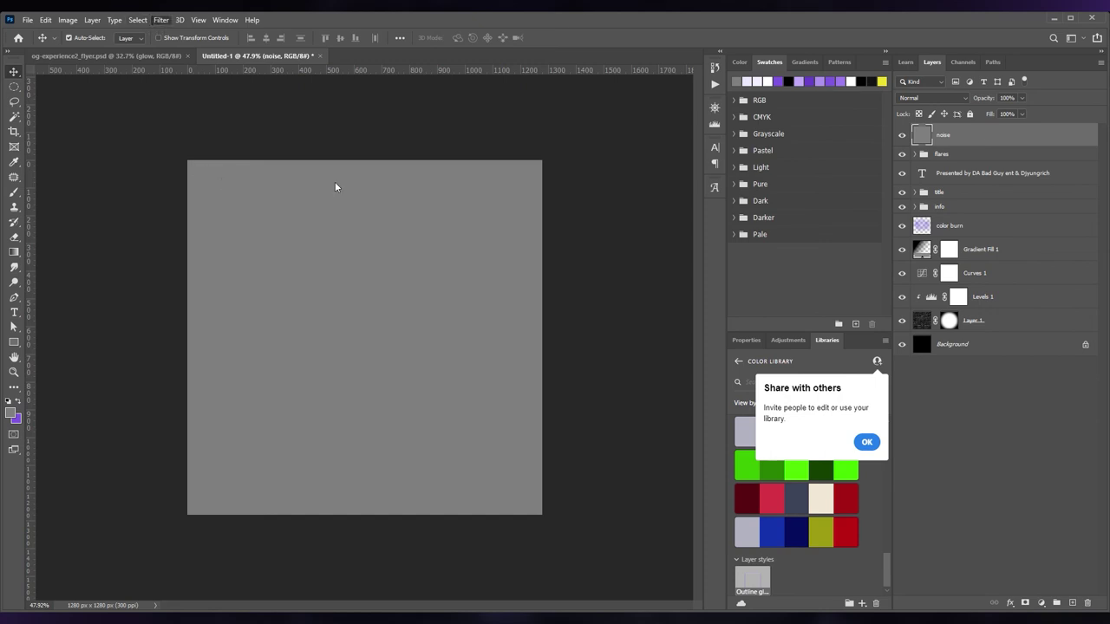
pyautogui.click(932, 97)
pyautogui.click(906, 250)
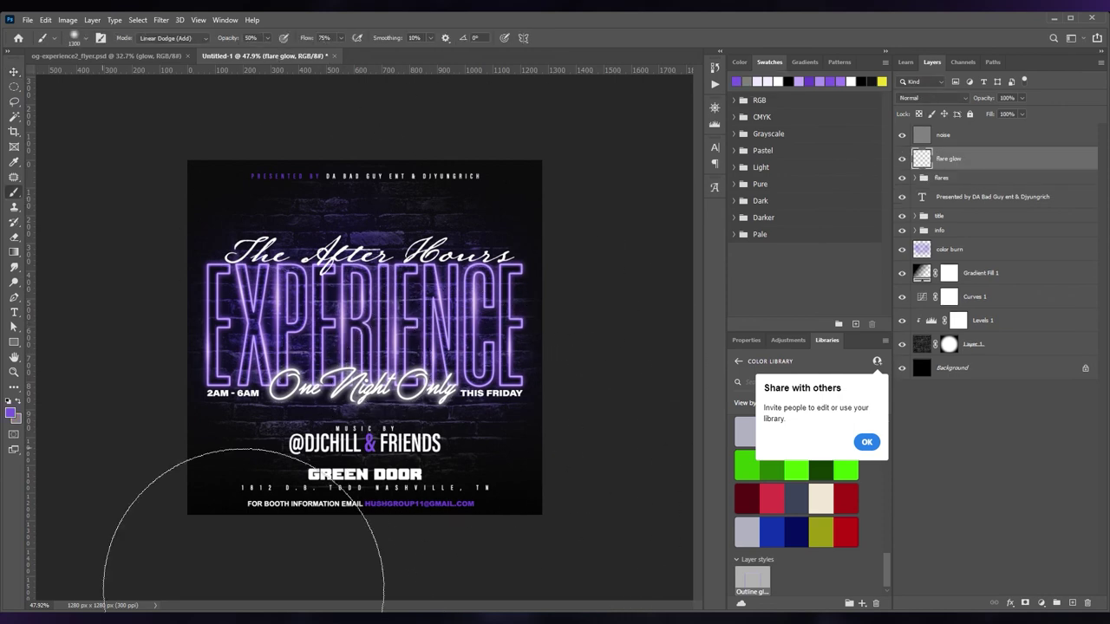
# Set the flare glow layer to Screen blending at 80% opacity.
pyautogui.click(932, 97)
pyautogui.click(927, 193)
pyautogui.scroll(-3, 925, 98)
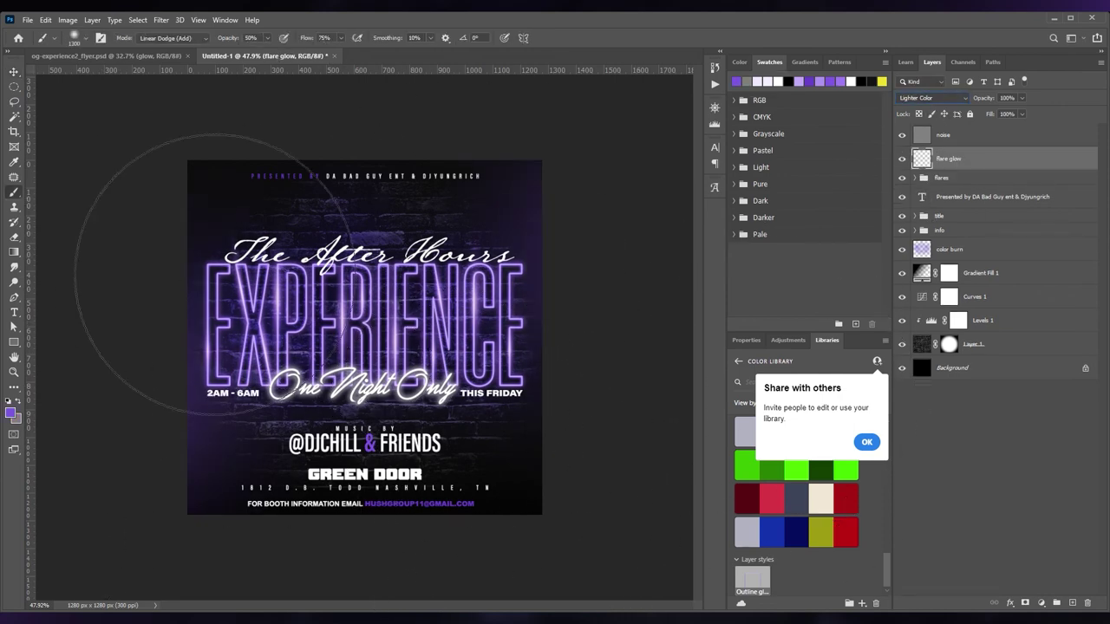
pyautogui.press('v')
pyautogui.press('8')
# Sample purple and paint glow along the left edge and top-right corner.
pyautogui.press('x')
pyautogui.press('i')
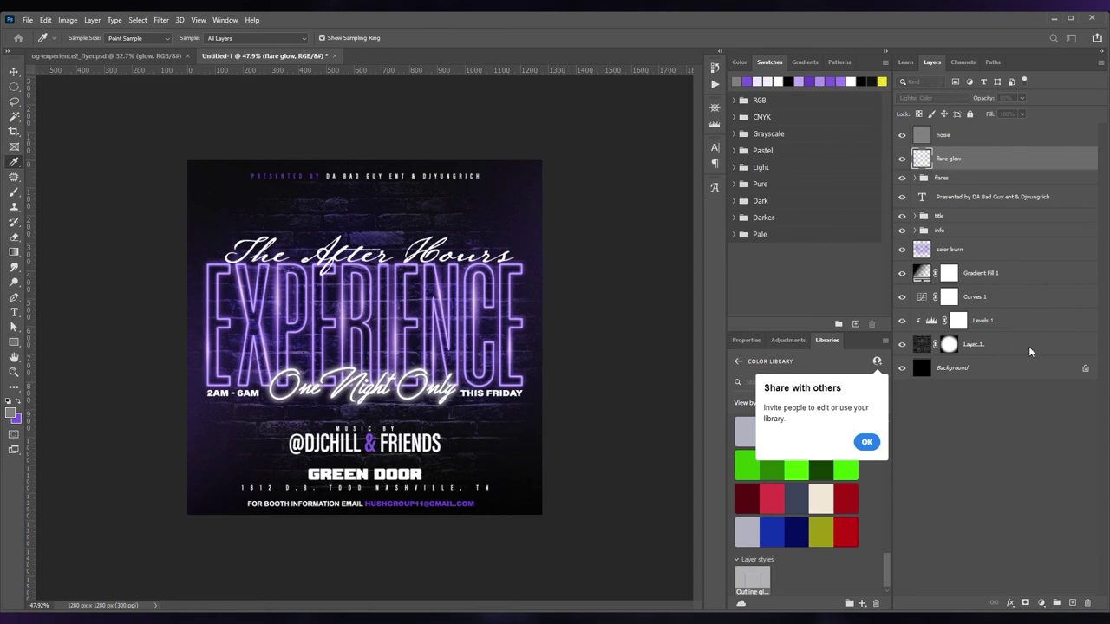
pyautogui.press('b')
pyautogui.click(17, 402)
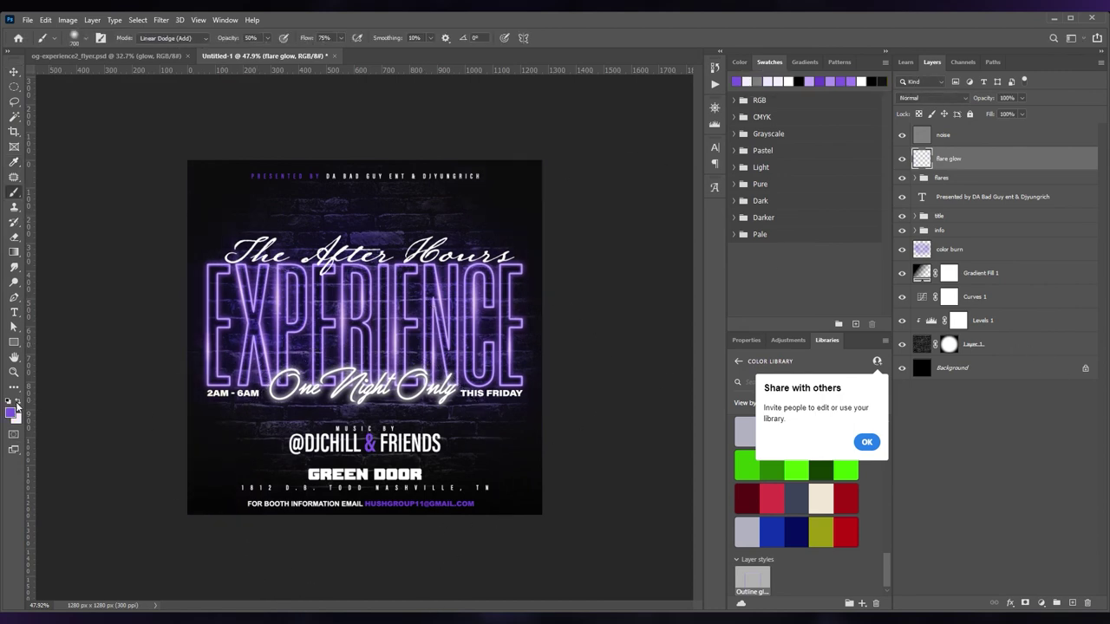
pyautogui.moveTo(247, 532); pyautogui.dragTo(217, 330)
pyautogui.click(555, 191)
# Set flare glow to Linear Dodge (Add) at 80% and hide the noise layer.
pyautogui.press('v')
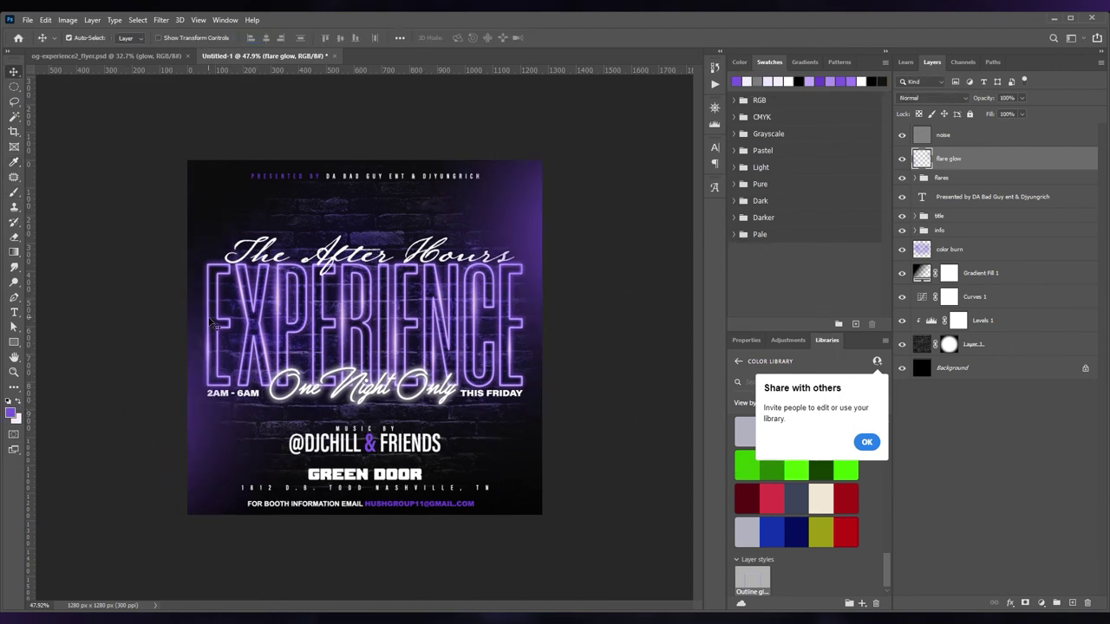
pyautogui.hotkey('shift', 'alt', 'a')
pyautogui.press('8')
pyautogui.click(902, 135)
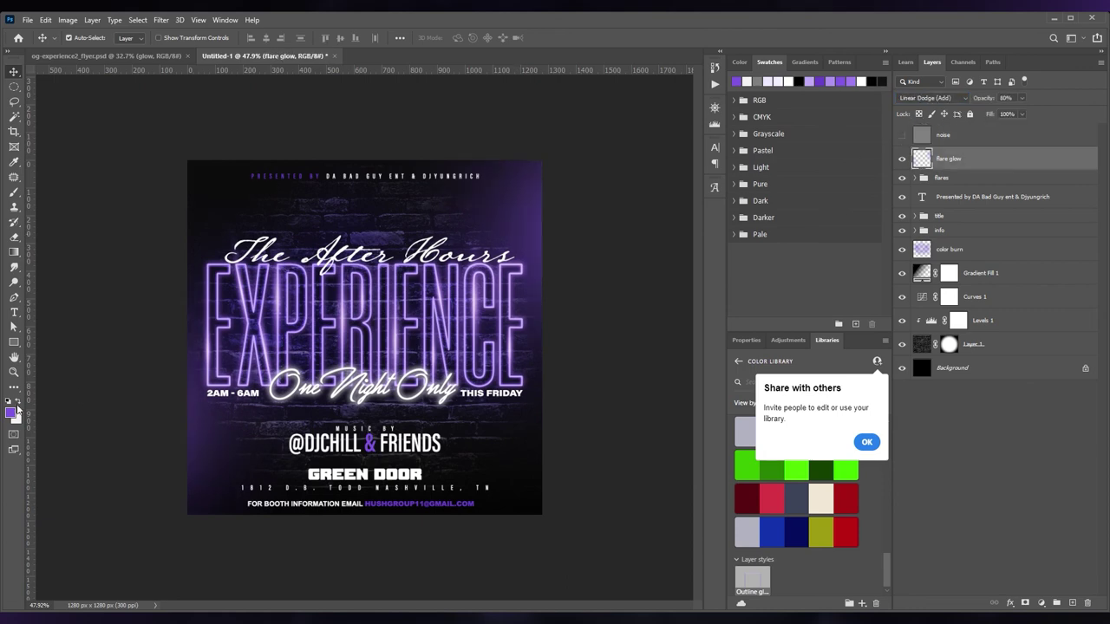
# Set up a white 700-pixel brush in Normal mode and turn the noise layer back on.
pyautogui.press('b')
pyautogui.press('x')
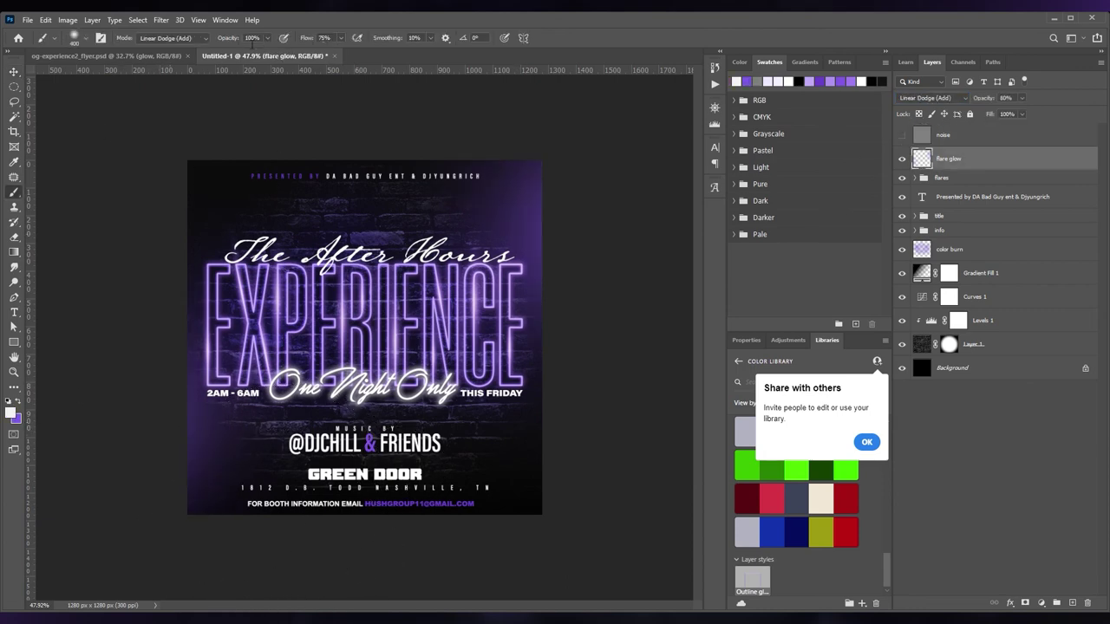
pyautogui.press(']')
pyautogui.press(']')
pyautogui.press(']')
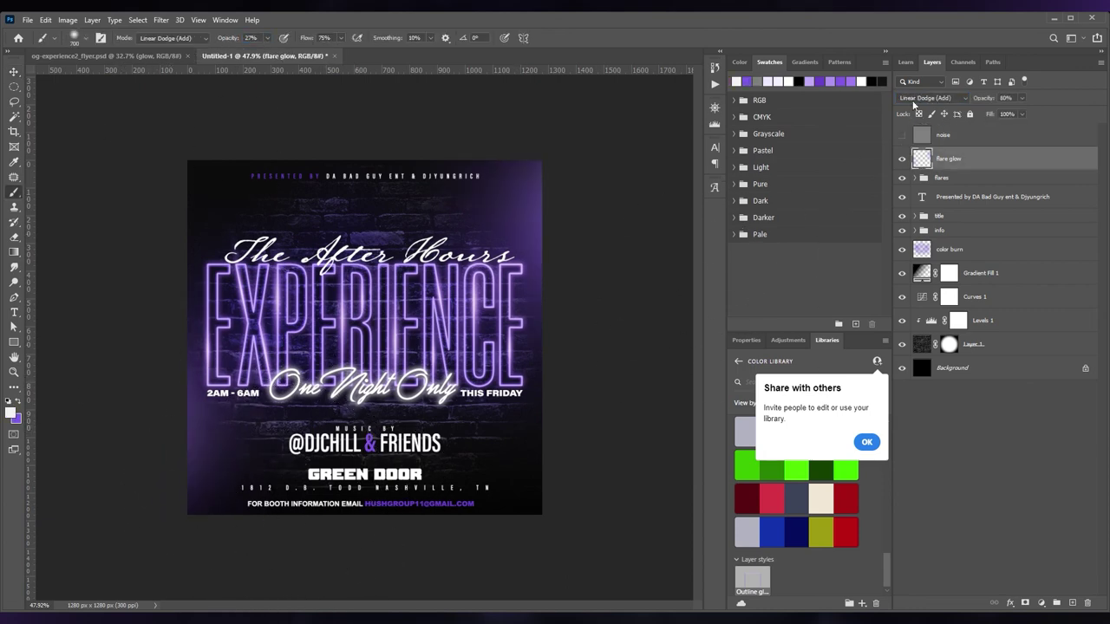
pyautogui.hotkey('shift', 'alt', 'n')
pyautogui.click(14, 71)
# Show the noise layer, edit and commit the One Night Only text, and collapse the title group.
pyautogui.click(902, 135)
pyautogui.click(941, 137)
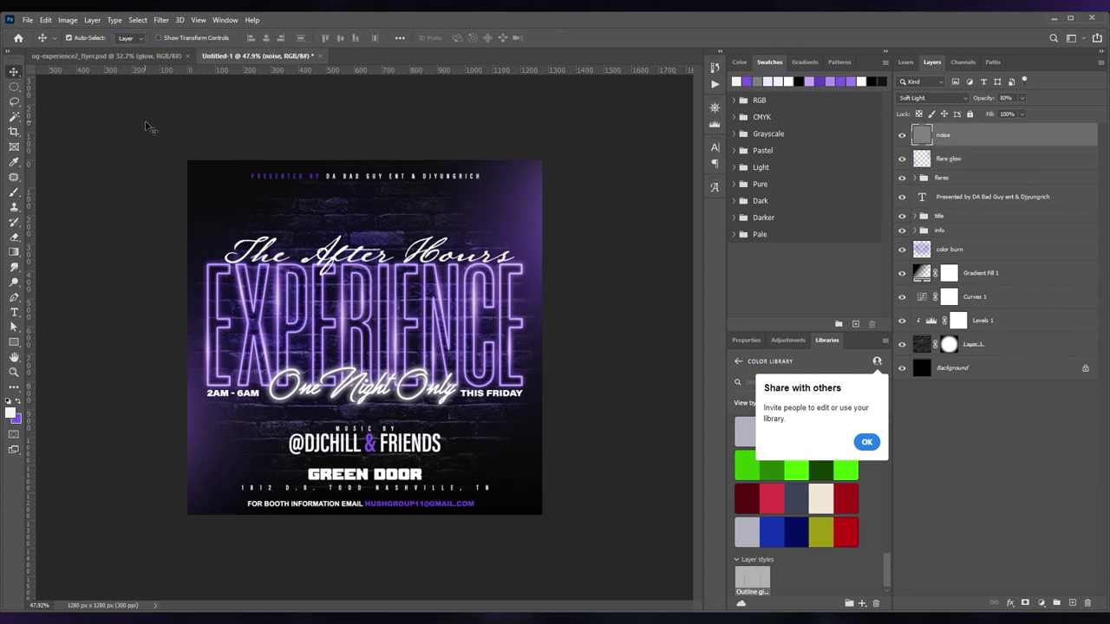
pyautogui.doubleClick(365, 381)
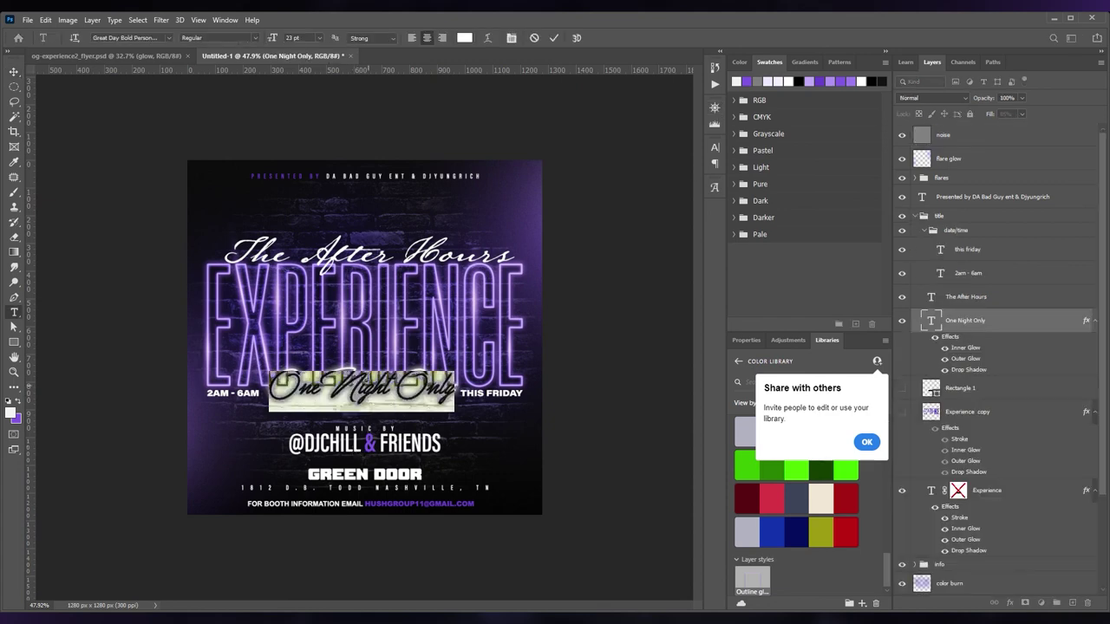
pyautogui.click(14, 71)
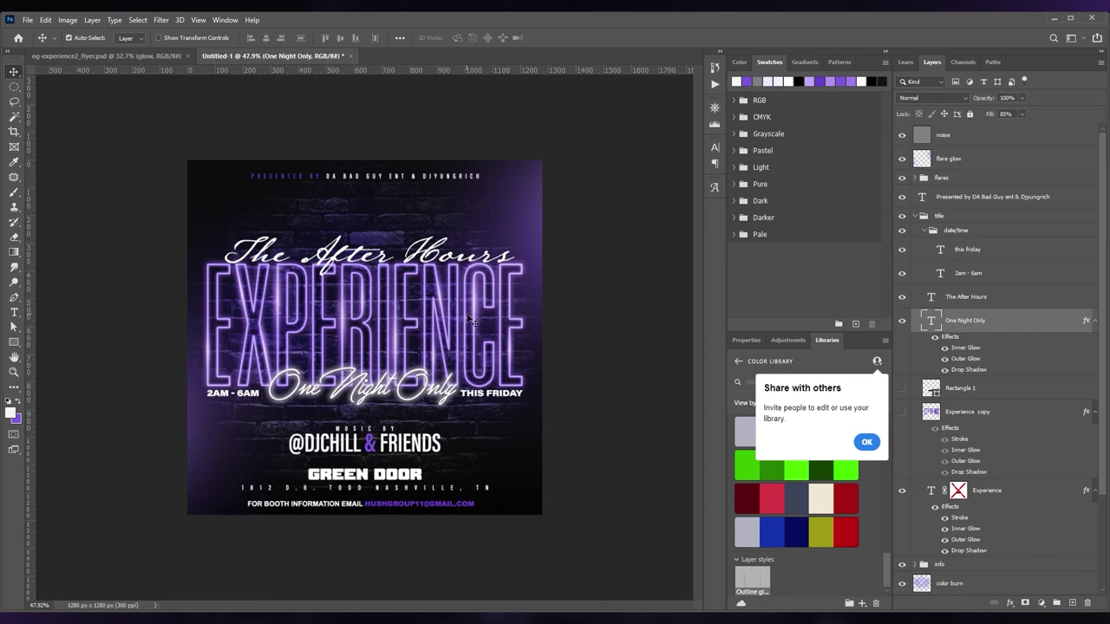
pyautogui.click(916, 216)
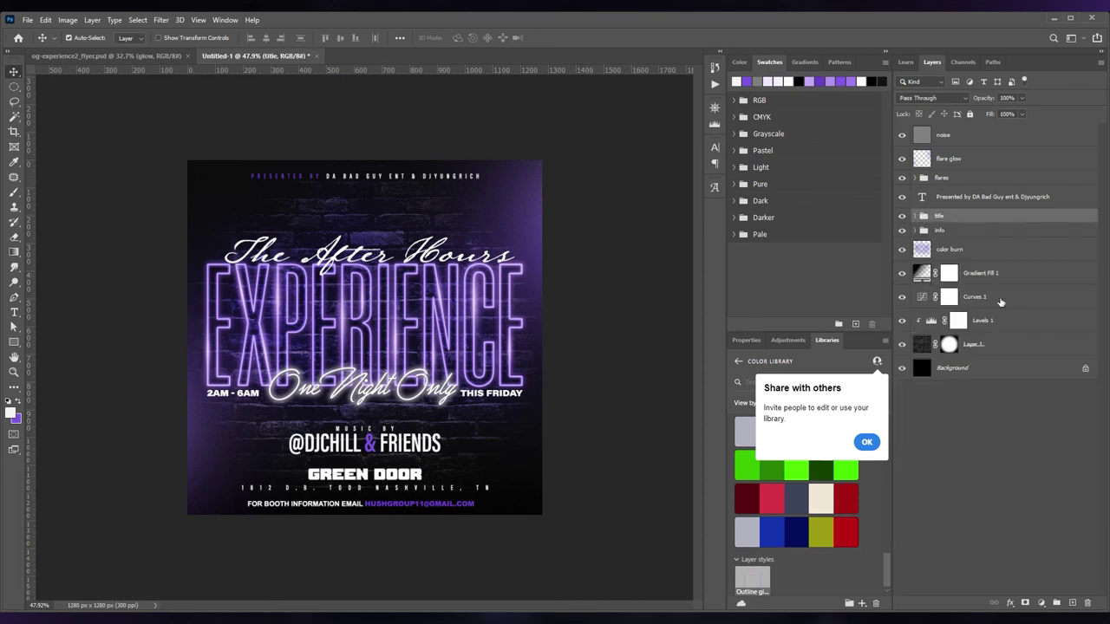
# Add a Levels adjustment above flare glow with white input 221 and output black 0.
pyautogui.click(949, 158)
pyautogui.click(1041, 603)
pyautogui.click(995, 391)
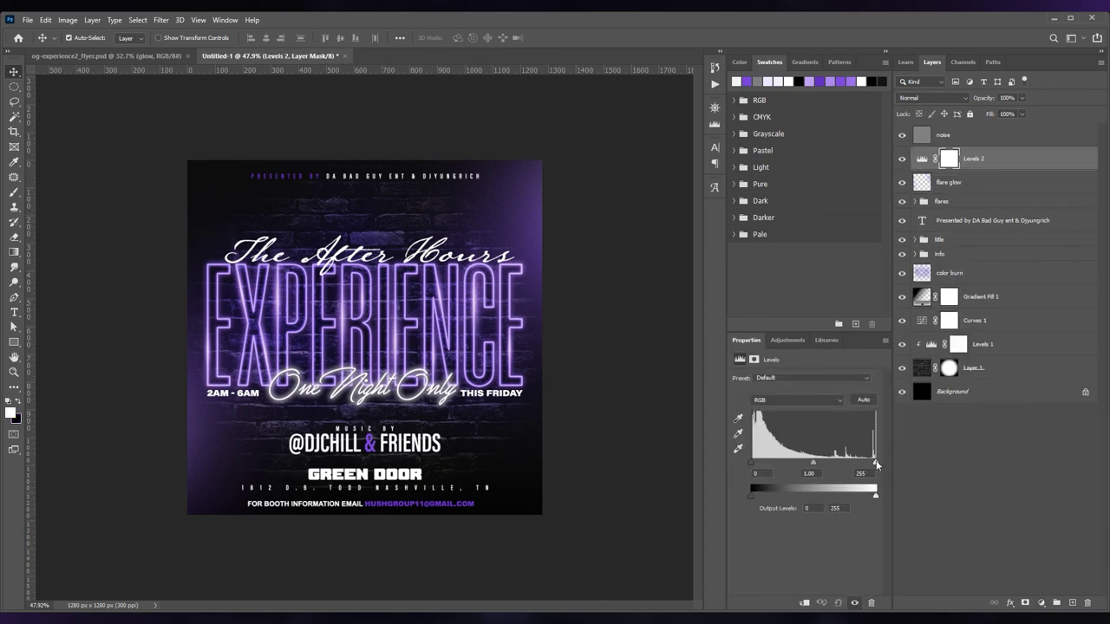
pyautogui.moveTo(875, 462); pyautogui.dragTo(806, 466)
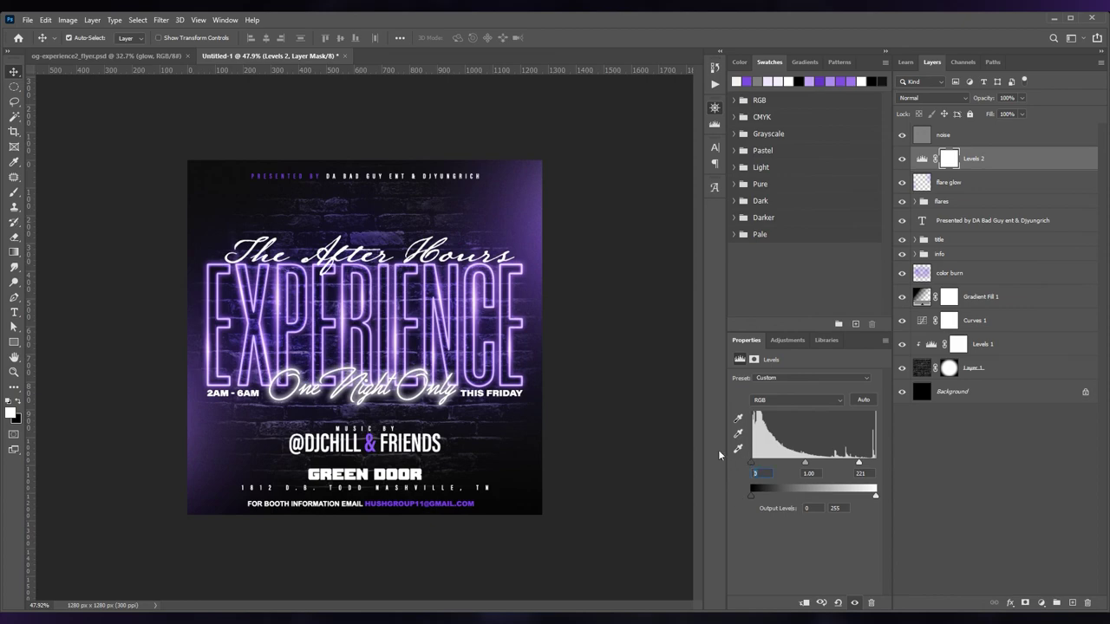
pyautogui.write('0')
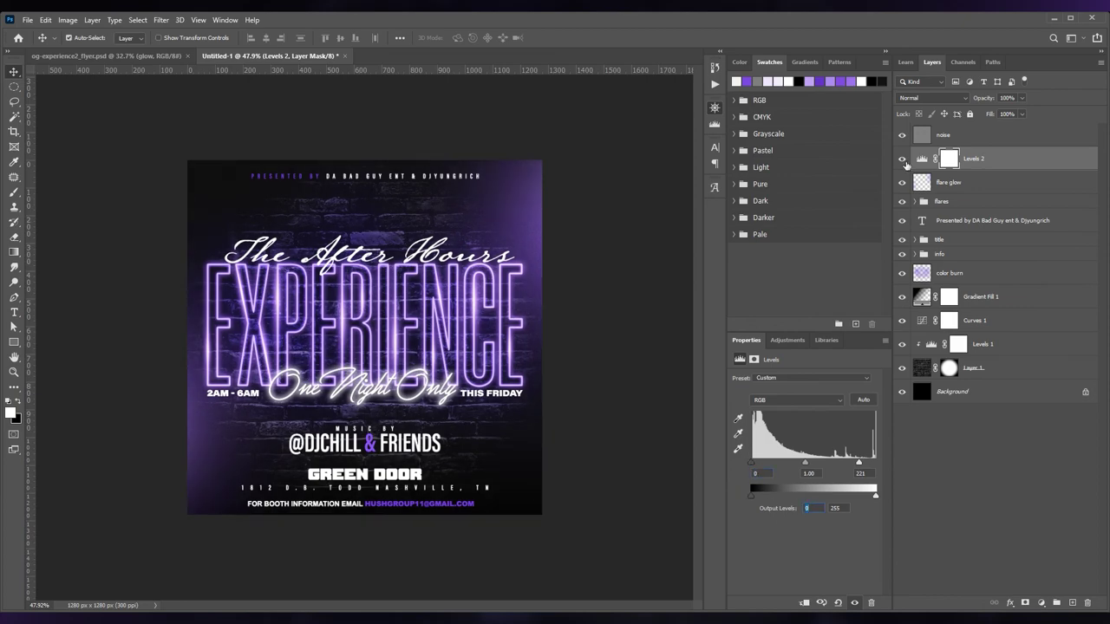